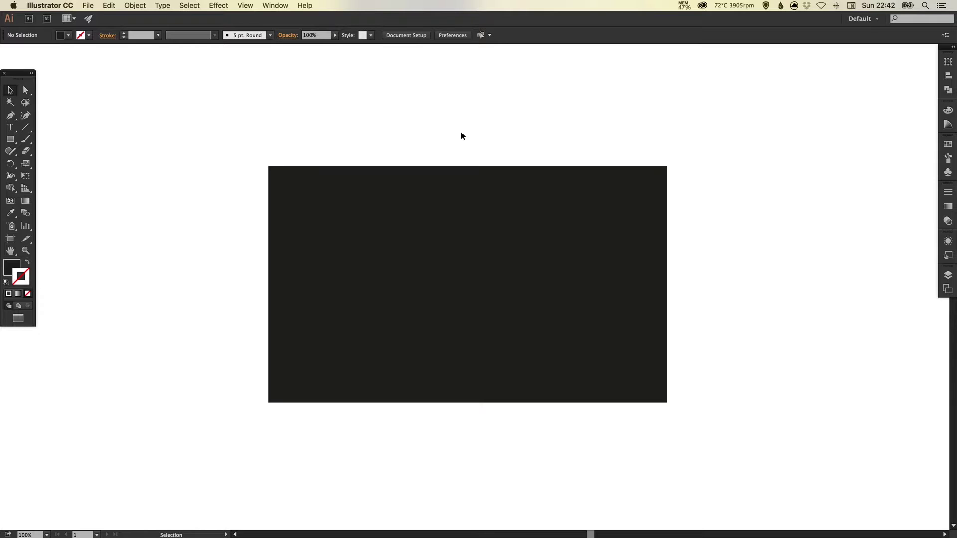
Step: Apply a Round Corners effect with a 60 px radius to the black rectangle
drag(316, 145, 349, 221)
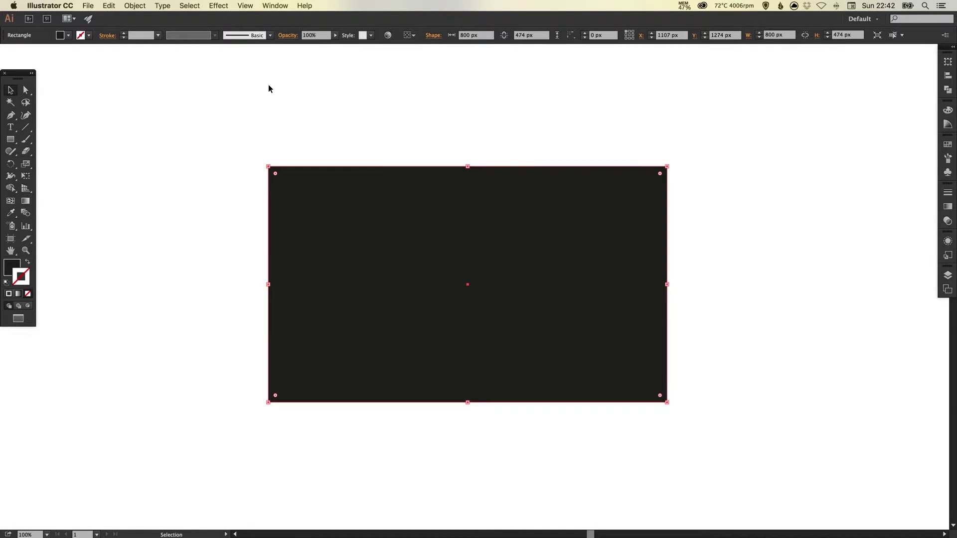
click(222, 8)
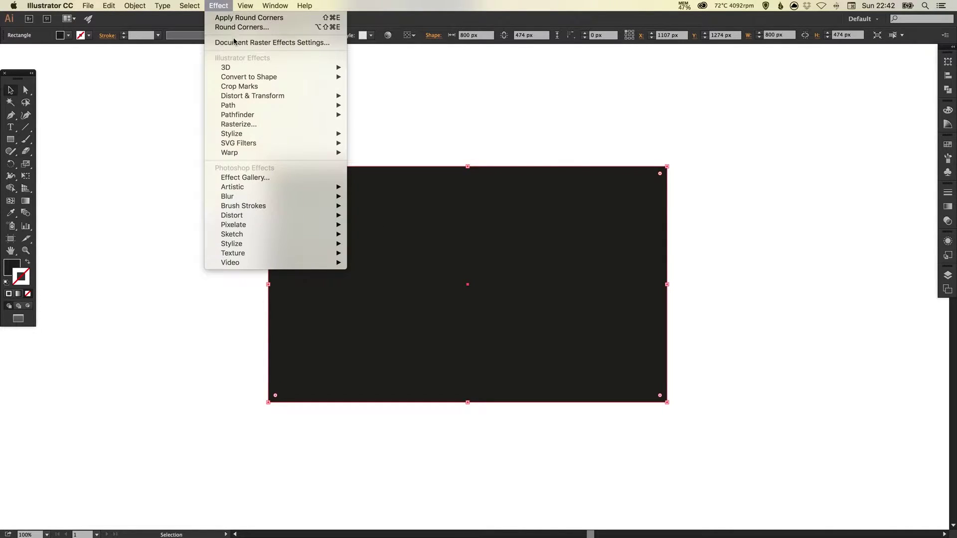
mouse_move(319, 133)
click(392, 172)
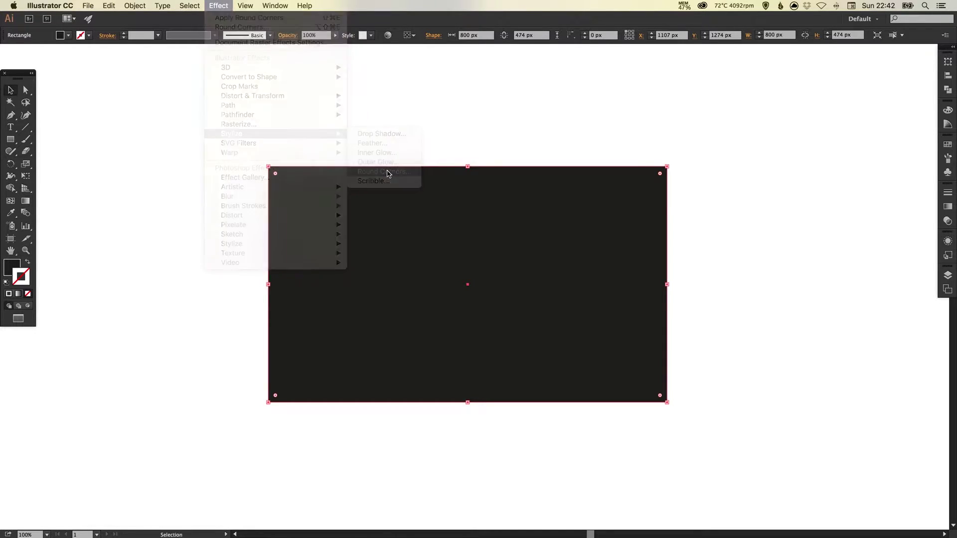
click(503, 173)
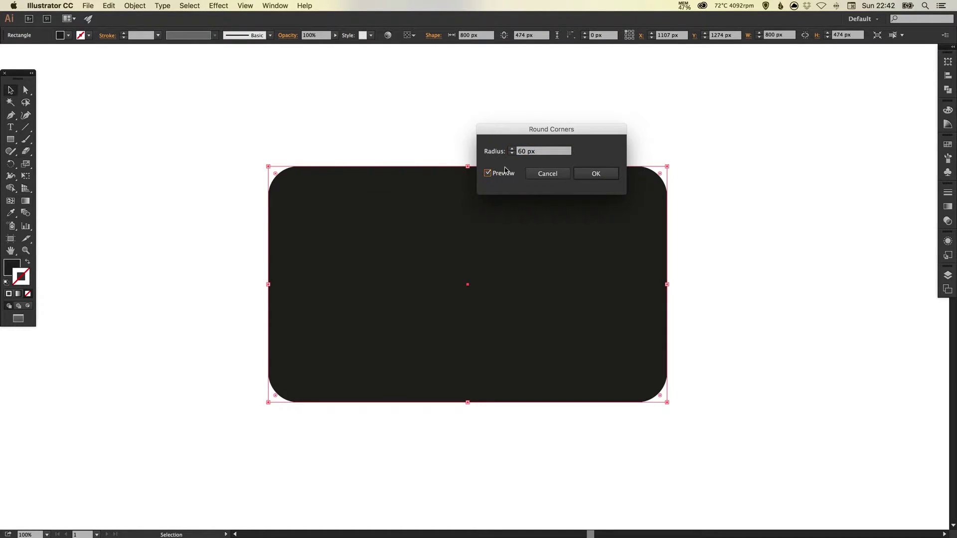
click(594, 175)
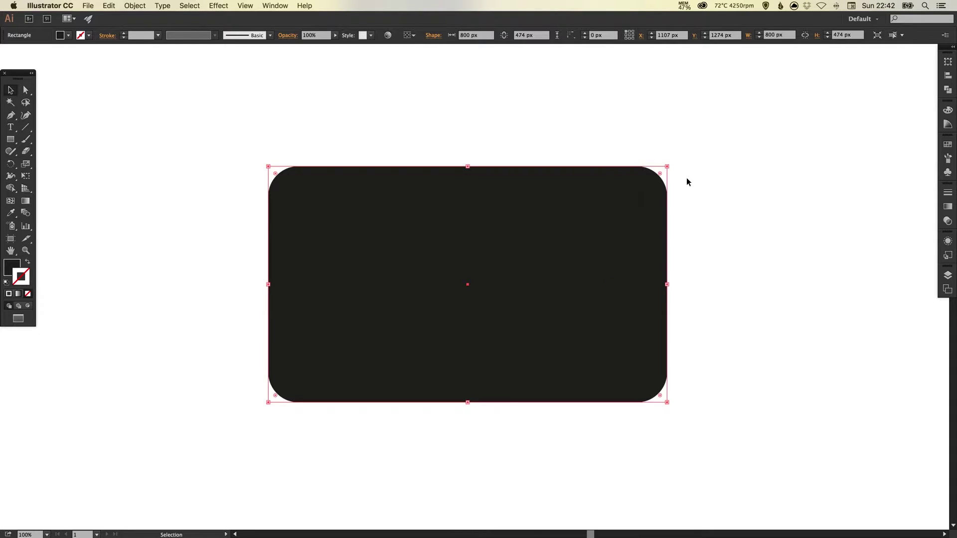
Step: Inspect the Round Corners effect in the rectangle's appearance without changing its settings, and undo the effect
click(948, 241)
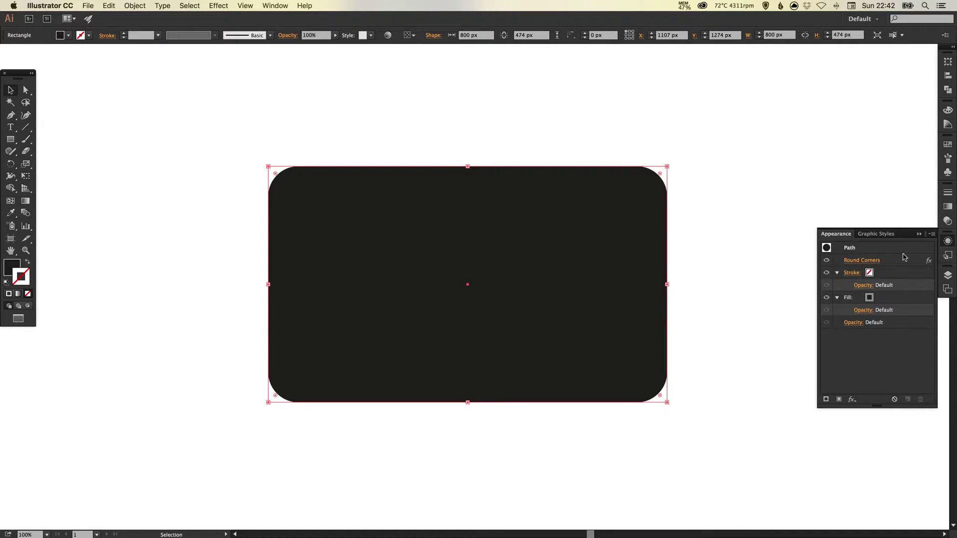
click(900, 262)
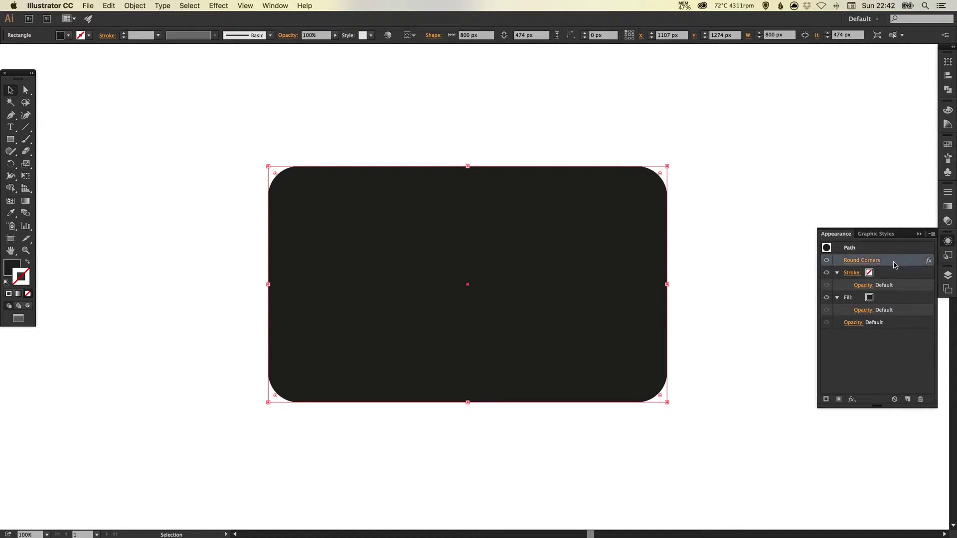
click(859, 261)
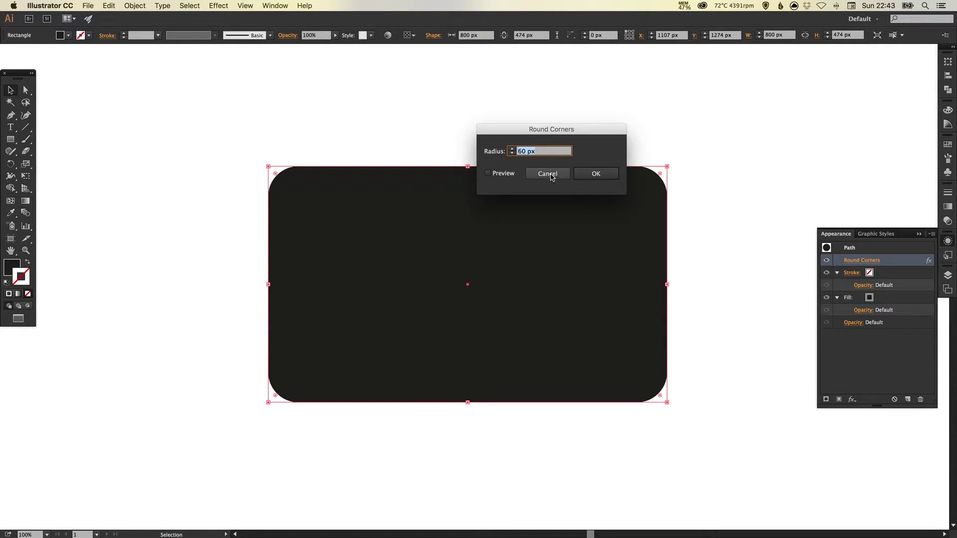
click(547, 174)
key(super+z)
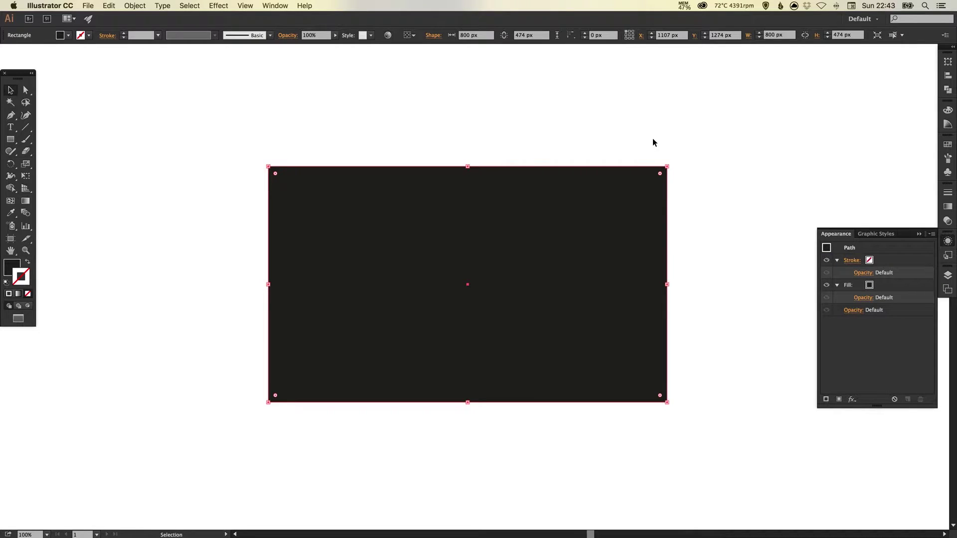
Step: Round all four corners of the black rectangle with its live corner widgets to a radius of about 27.5 px
click(651, 140)
click(660, 175)
drag(661, 174, 646, 187)
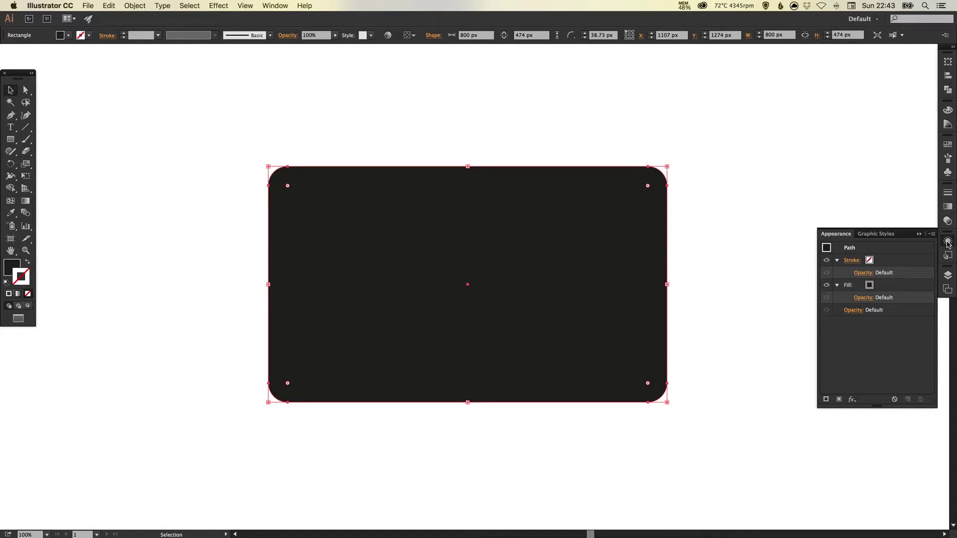
click(716, 198)
scroll(718, 197, up, 1)
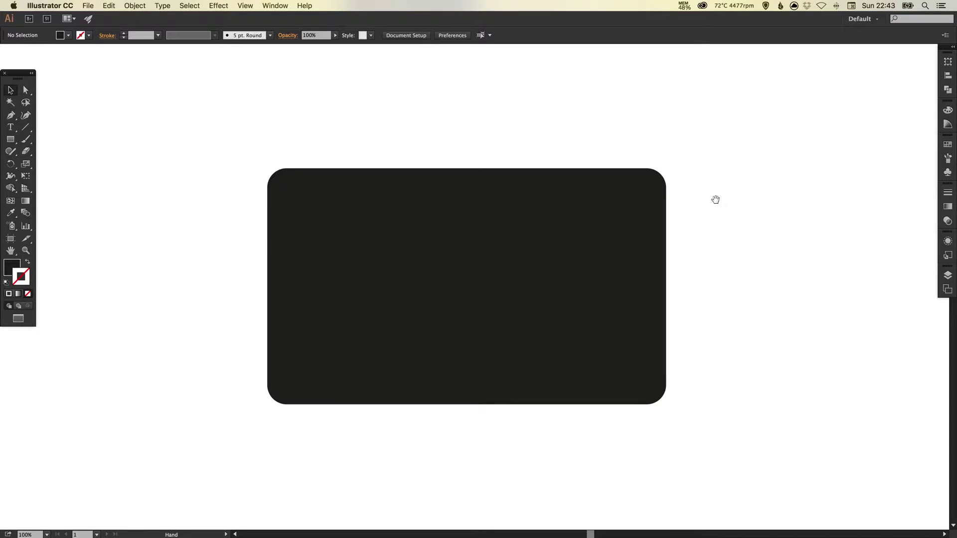
click(633, 198)
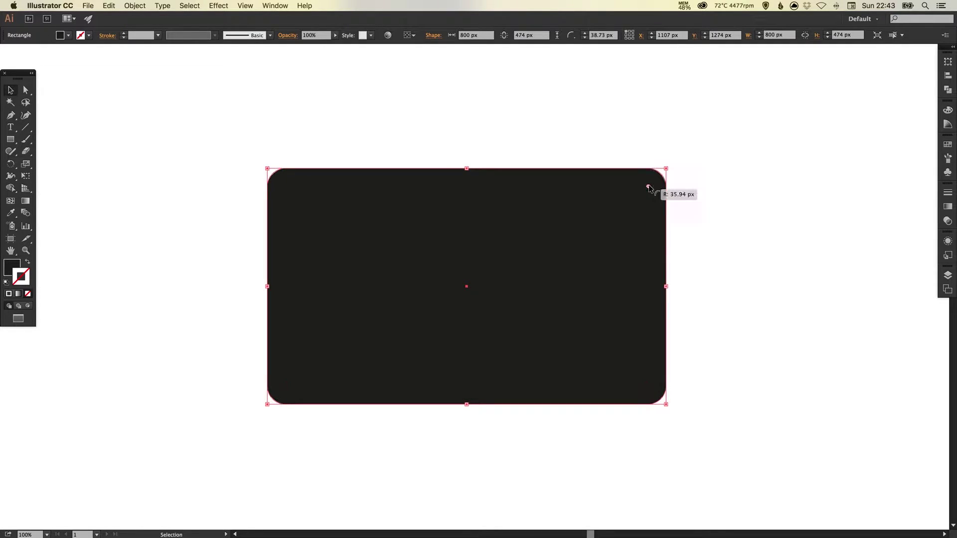
click(704, 172)
key(space)
drag(652, 174, 651, 181)
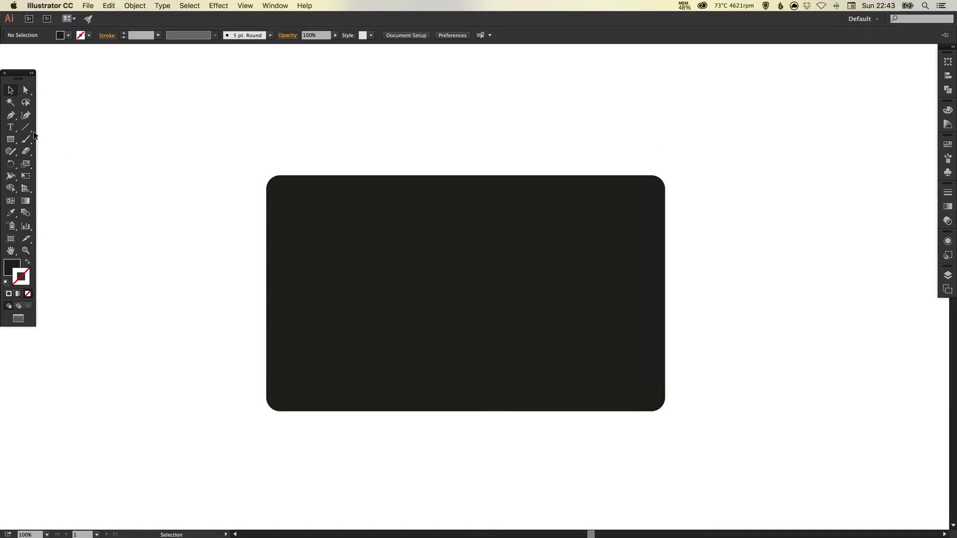
Step: Draw a narrow upright rectangle about 36 by 121 px beside the large rectangle's left edge and round its corners to about 15 px
click(10, 140)
drag(217, 258, 235, 319)
key(v)
click(208, 219)
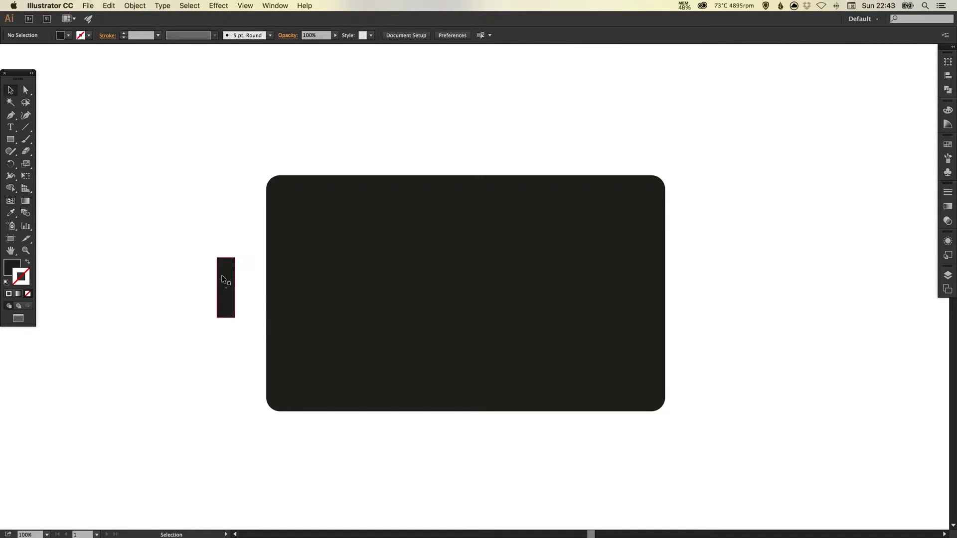
click(224, 276)
drag(229, 264, 229, 266)
click(250, 242)
Step: Align the narrow rounded shape and the large rectangle to each other by their vertical centres
drag(190, 216, 350, 317)
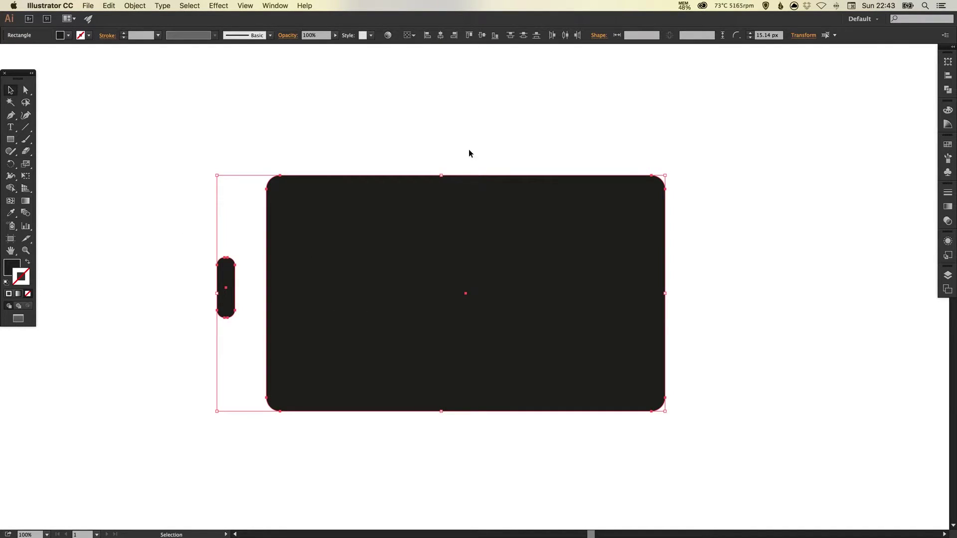
click(483, 36)
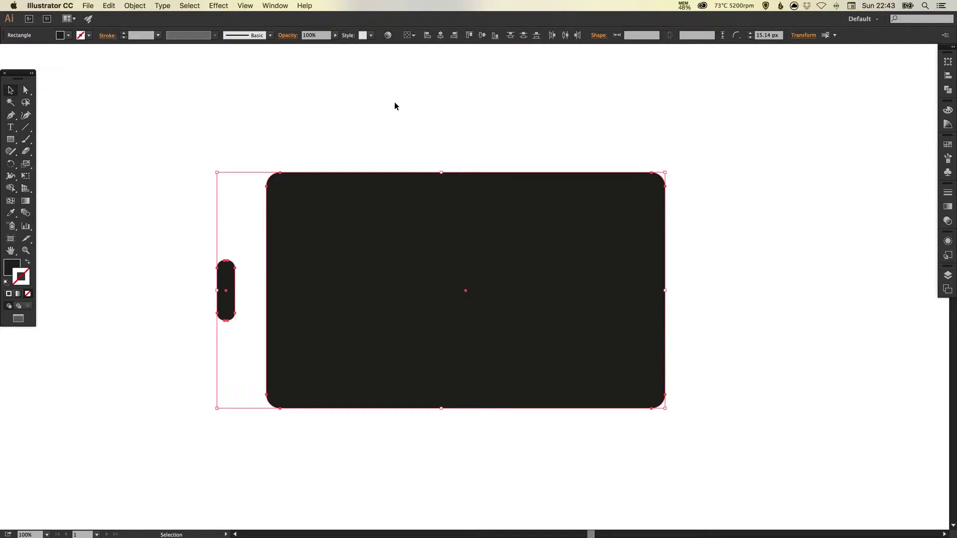
click(391, 117)
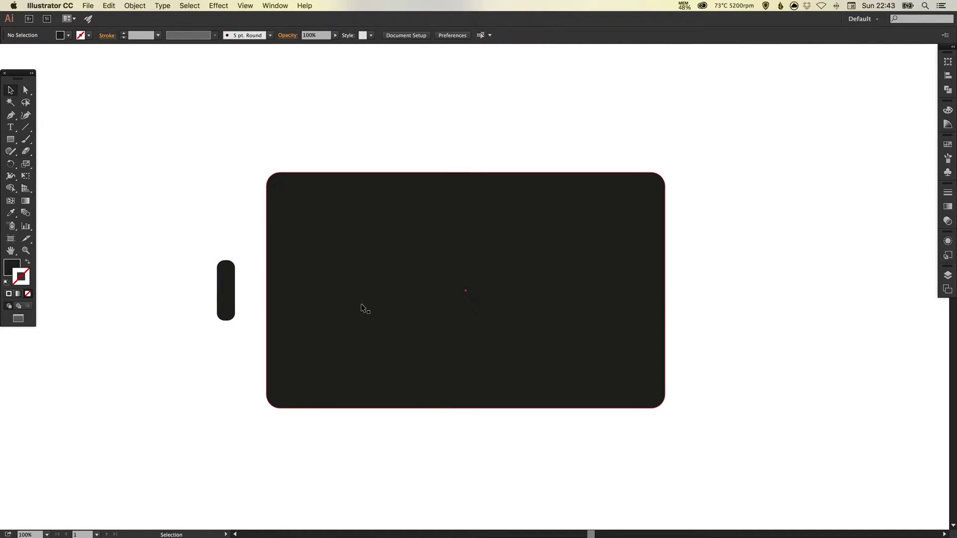
Step: Widen the small rounded shape to about 75 px and nudge it right until its centre sits on the large rectangle's left edge
click(230, 274)
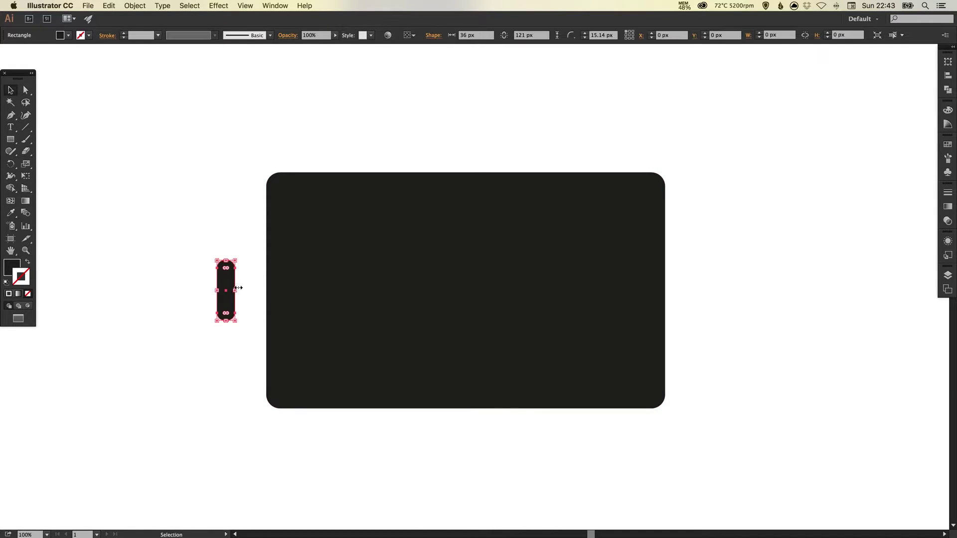
drag(235, 290, 256, 290)
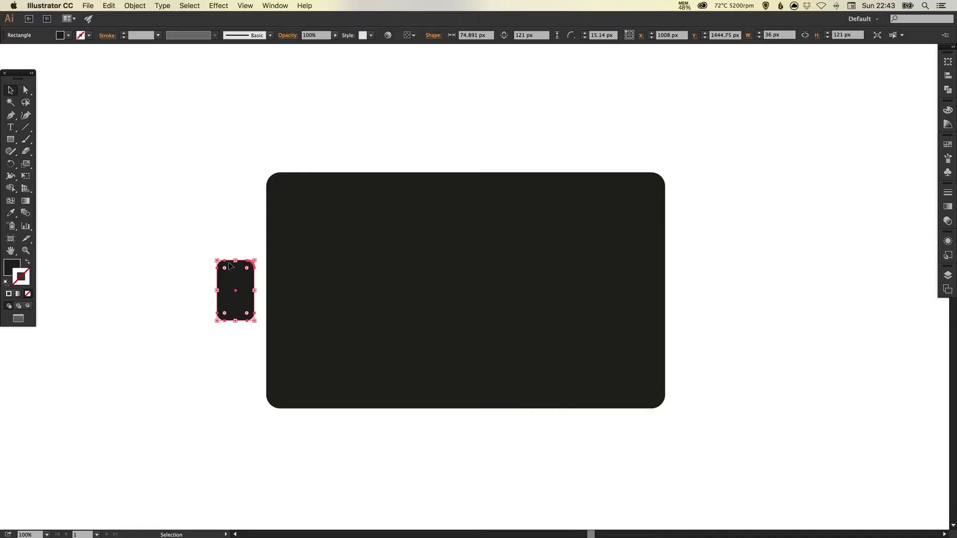
key(Right)
key(Right)
key(Right)
key(Right)
key(Right)
key(Right)
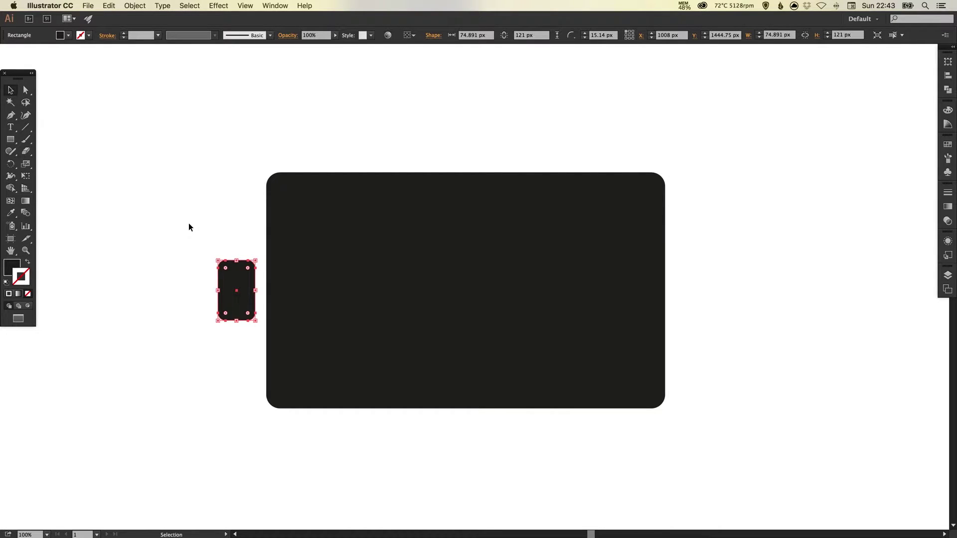
key(Right)
key(Right)
key(Right)
key(Right)
key(Right)
key(Right)
key(Right)
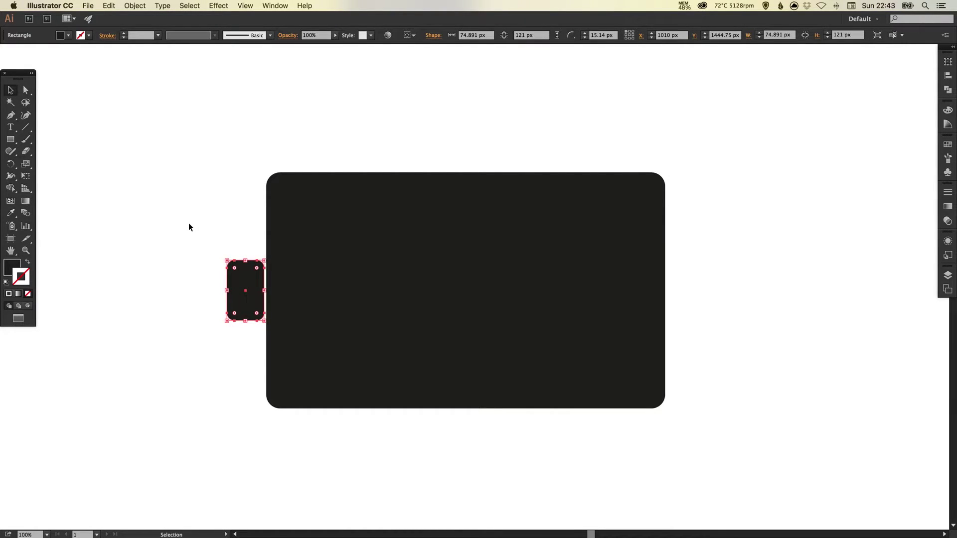
key(Right)
key(Right)
key(Right)
key(Right)
key(Right)
key(Right)
key(Right)
key(Right)
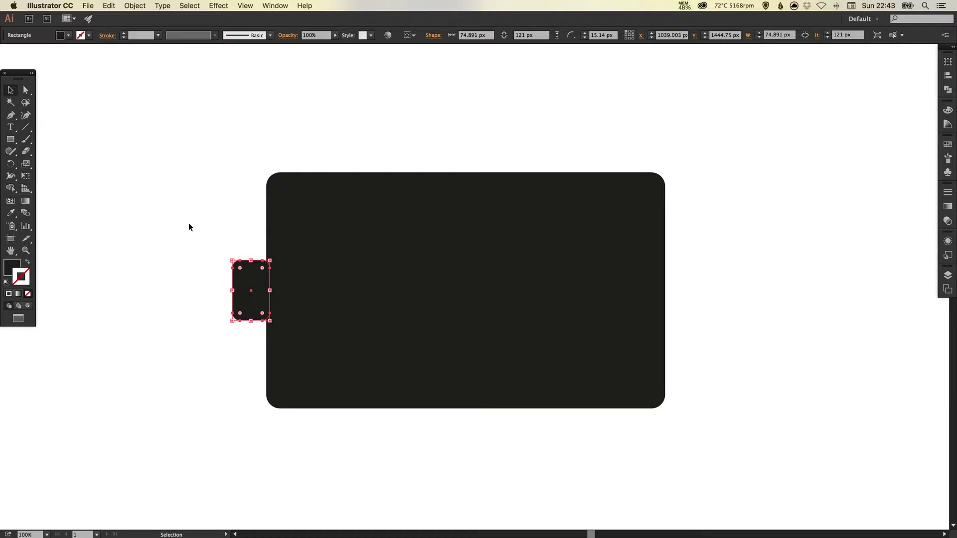
key(Right)
key(Right)
key(Right)
key(Right)
key(Right)
key(Right)
key(Right)
key(Right)
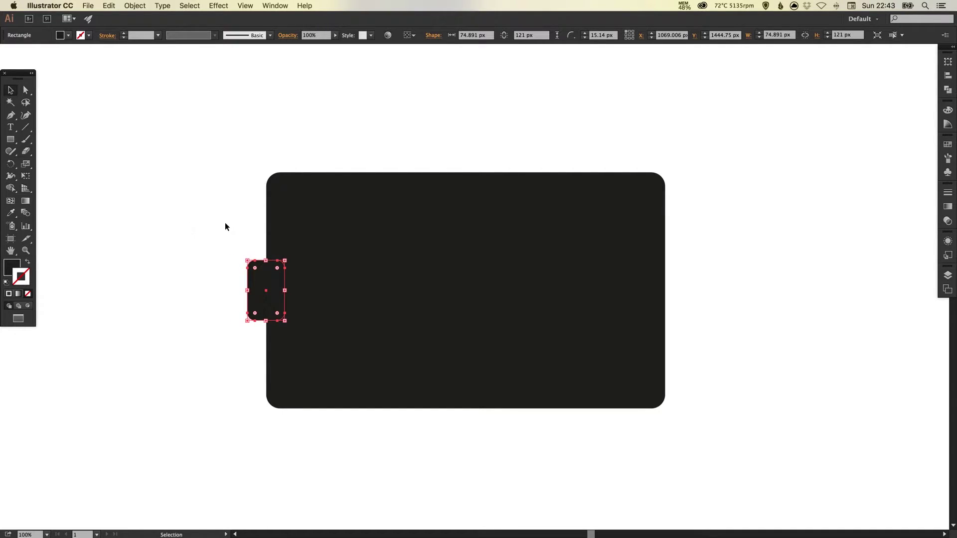
click(224, 198)
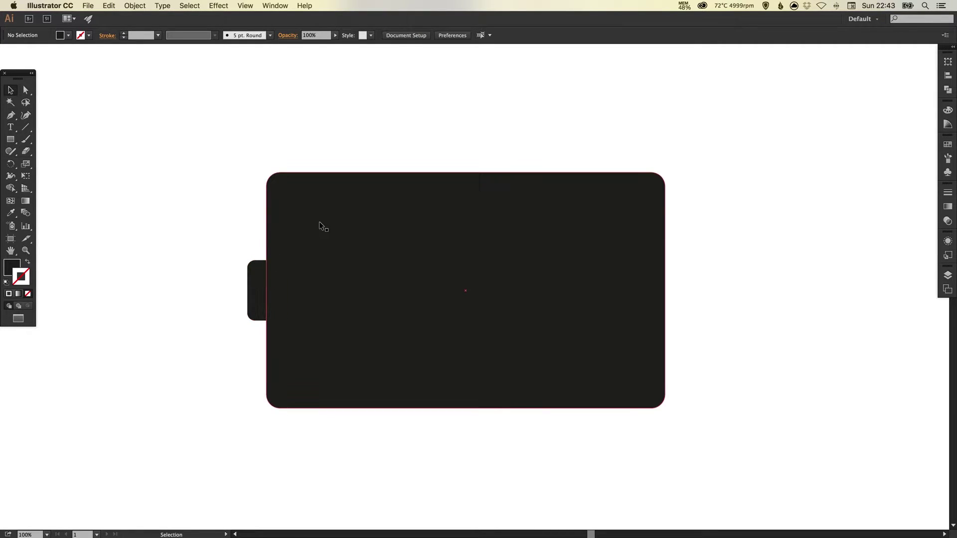
Step: Copy the large rounded rectangle and paste the duplicate in place
click(428, 228)
drag(420, 233, 422, 313)
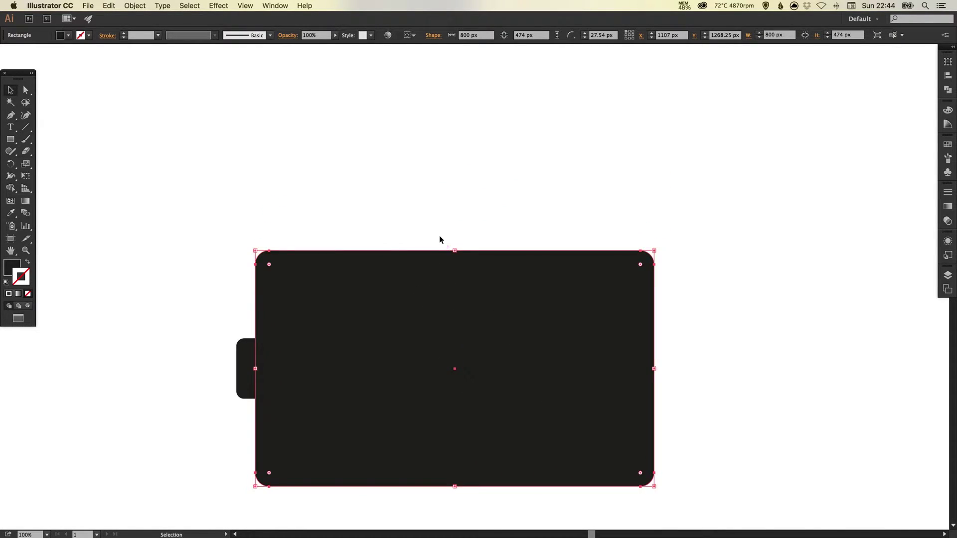
click(110, 5)
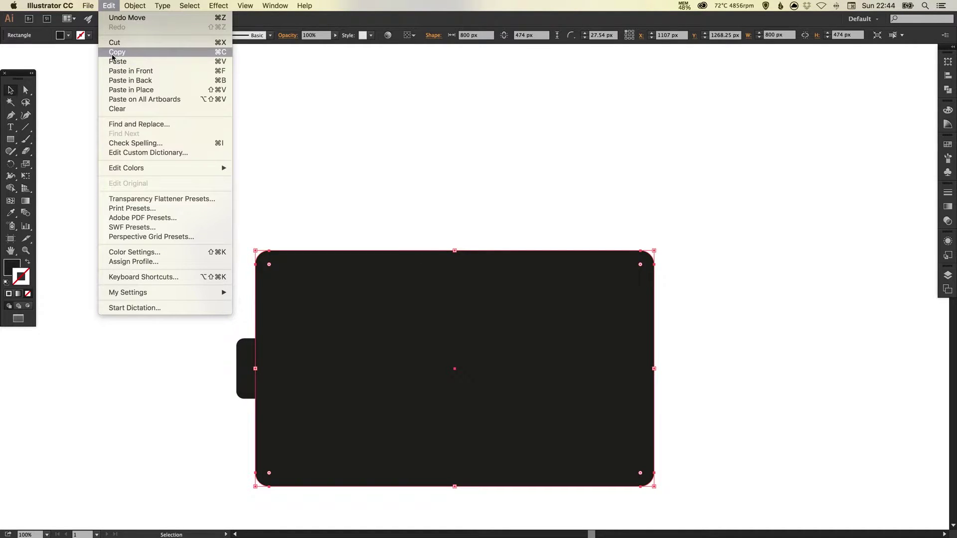
click(109, 5)
click(169, 93)
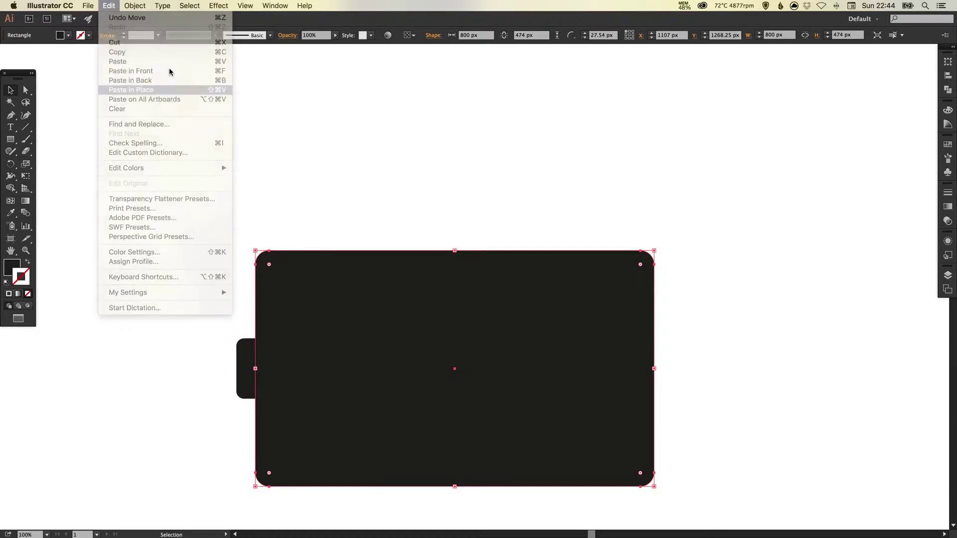
Step: Move the duplicate rectangle straight up by about 520 px, leaving a narrow gap above the original
key(shift+Up)
key(shift+Up)
key(shift+Up)
key(shift+Up)
key(shift+Up)
key(shift+Up)
key(shift+Up)
key(shift+Up)
key(shift+Up)
key(shift+Up)
key(shift+Up)
key(shift+Up)
key(shift+Up)
key(shift+Up)
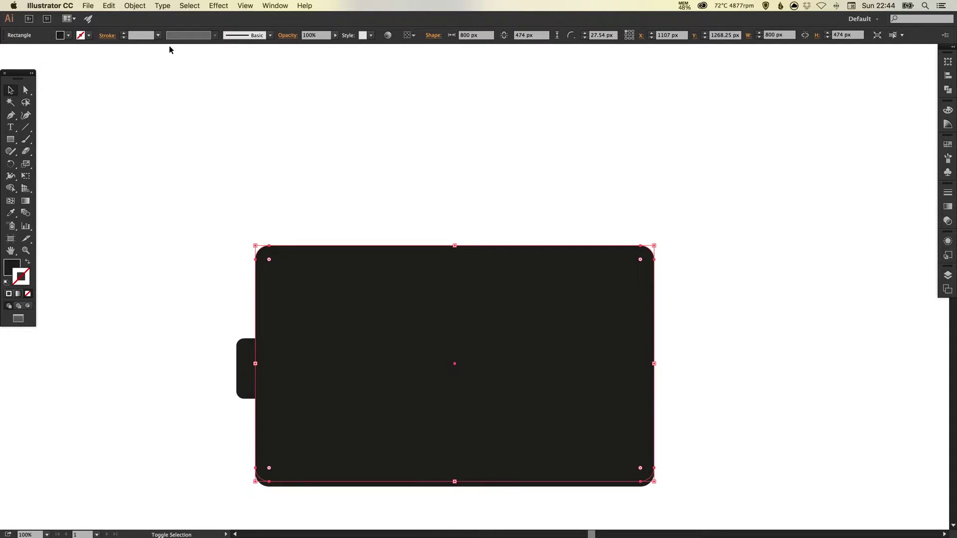
key(shift+Up)
key(shift+Up)
key(shift+Up)
key(shift+Up)
key(shift+Up)
key(shift+Up)
key(shift+Up)
key(shift+Up)
key(shift+Up)
key(shift+Up)
key(shift+Up)
key(shift+Up)
key(shift+Up)
key(shift+Up)
key(shift+Up)
key(shift+Up)
key(shift+Up)
key(shift+Up)
key(shift+Up)
key(shift+Up)
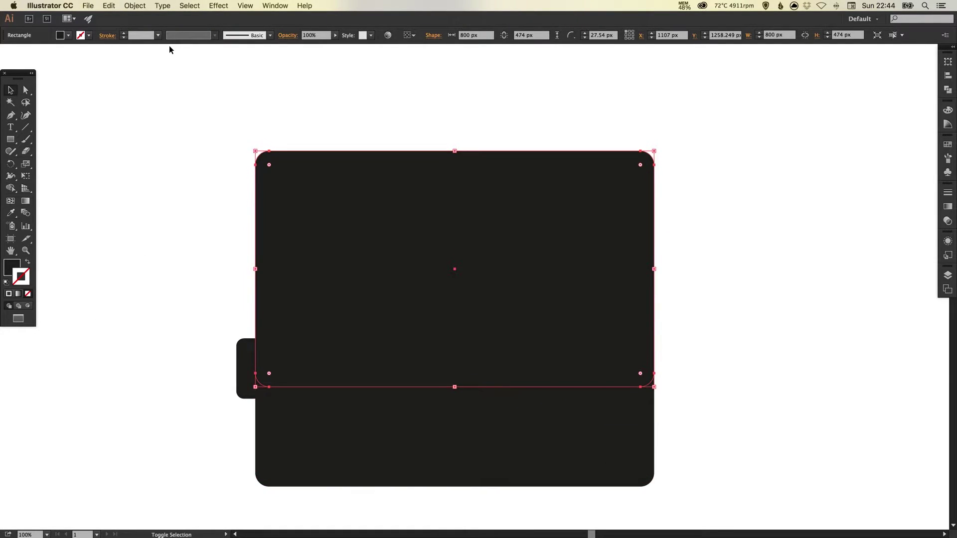
key(shift+Up)
key(shift+Up)
key(shift+Up)
key(shift+Up)
key(shift+Up)
key(shift+Up)
key(shift+Up)
key(shift+Up)
key(shift+Up)
key(shift+Up)
key(shift+Up)
key(shift+Up)
key(shift+Up)
key(shift+Up)
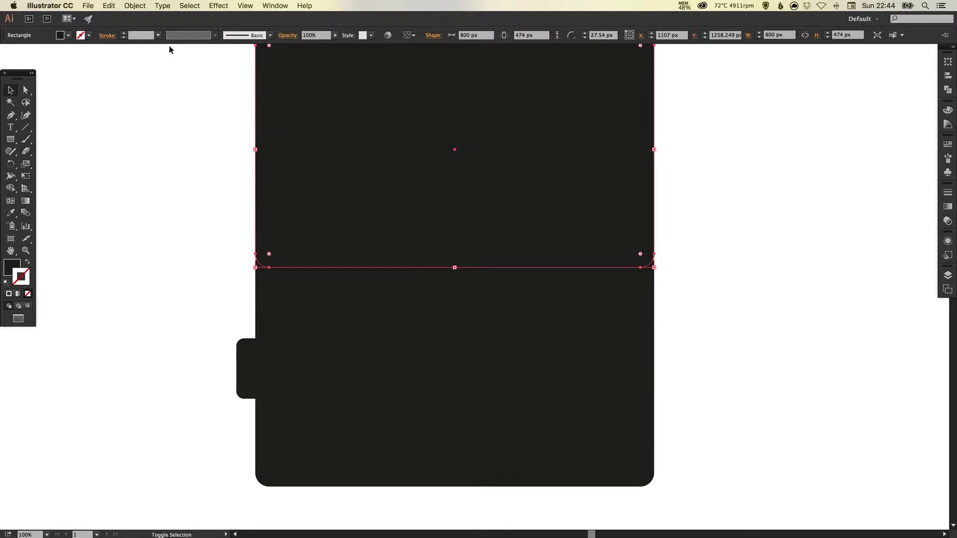
key(space)
drag(444, 193, 428, 264)
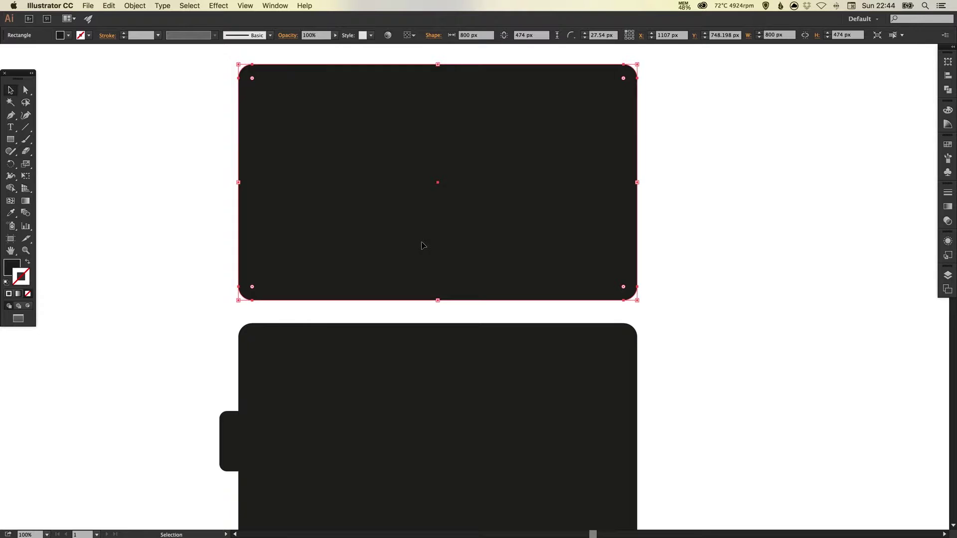
key(shift)
key(shift+Down)
key(shift+Down)
key(shift+Down)
key(shift+Up)
key(shift+Up)
key(shift+Up)
click(235, 133)
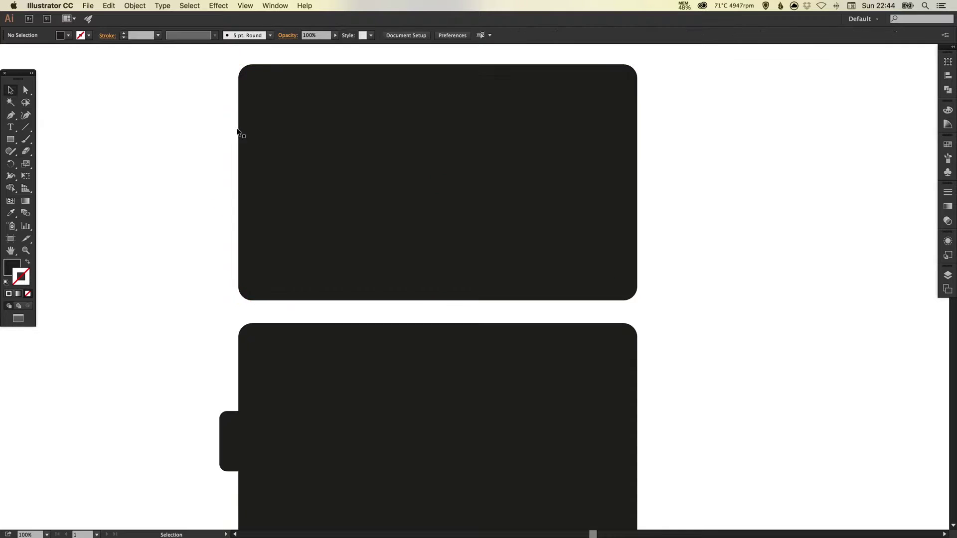
Step: Convert the upper duplicate rounded rectangle from a live shape into a plain path using Pathfinder Unite
click(247, 84)
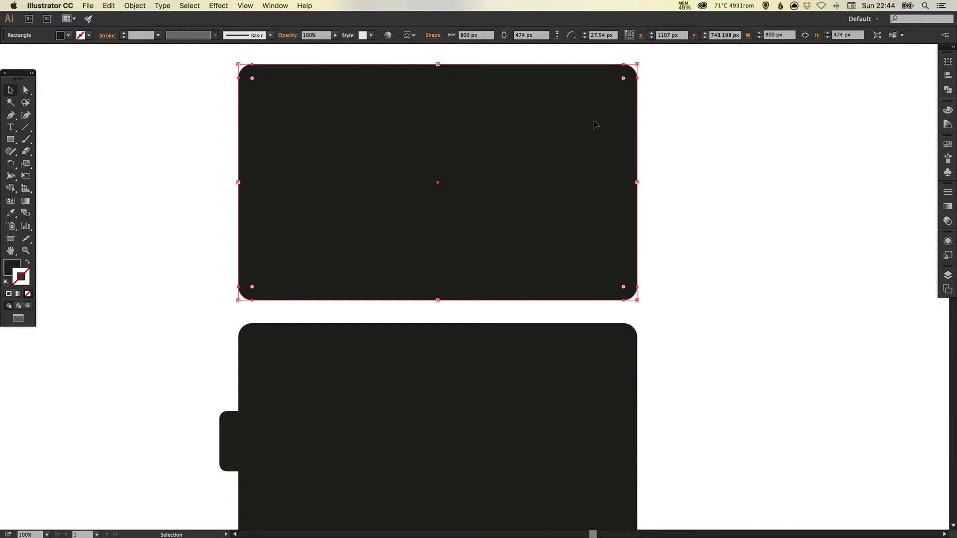
key(super+y)
key(super+y)
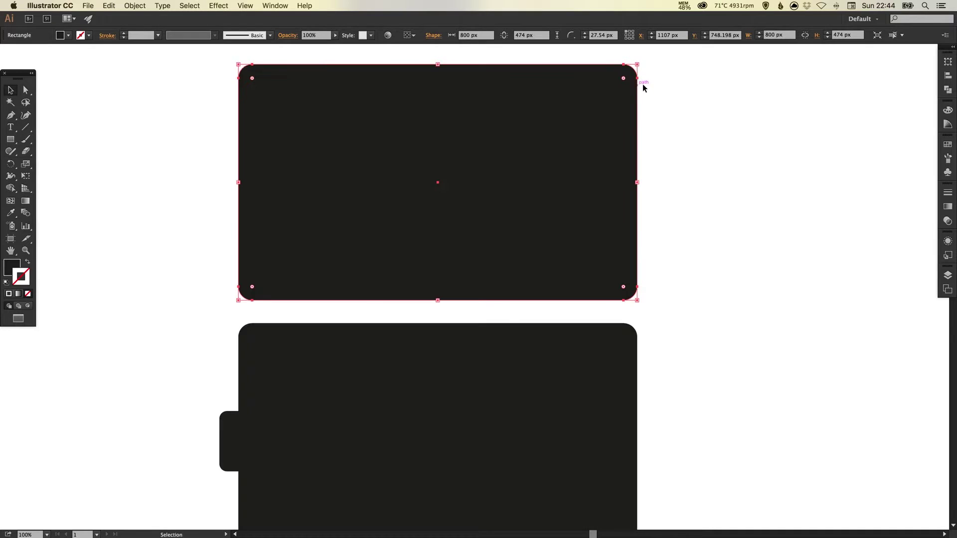
click(949, 91)
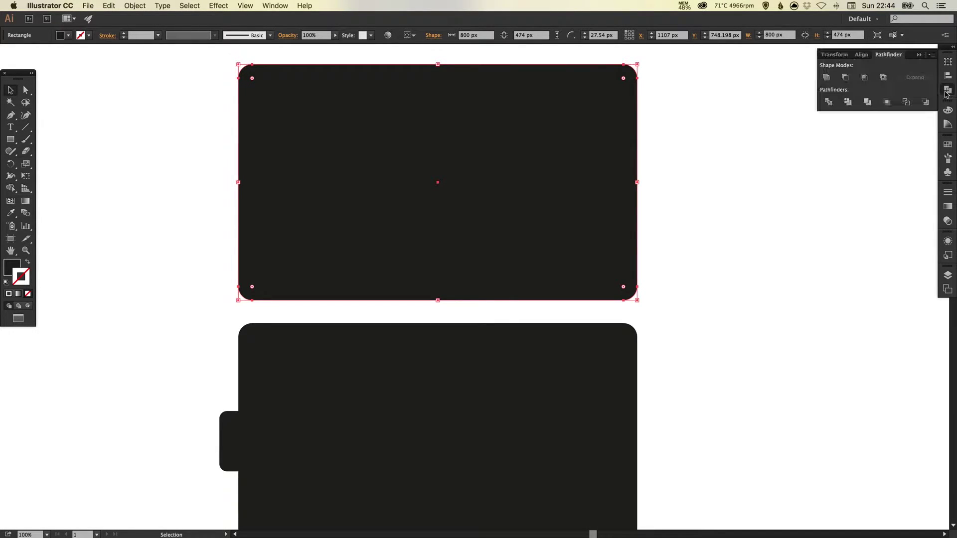
click(827, 79)
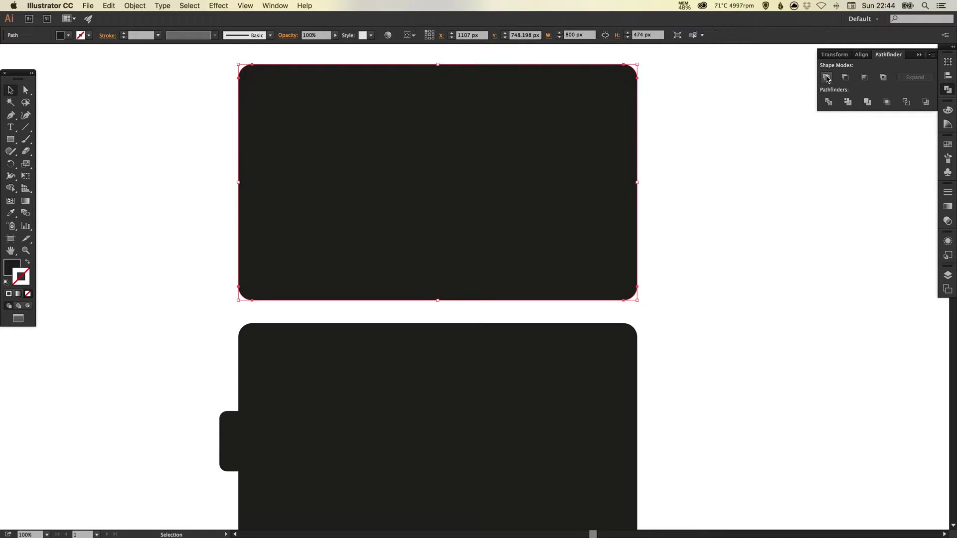
click(697, 151)
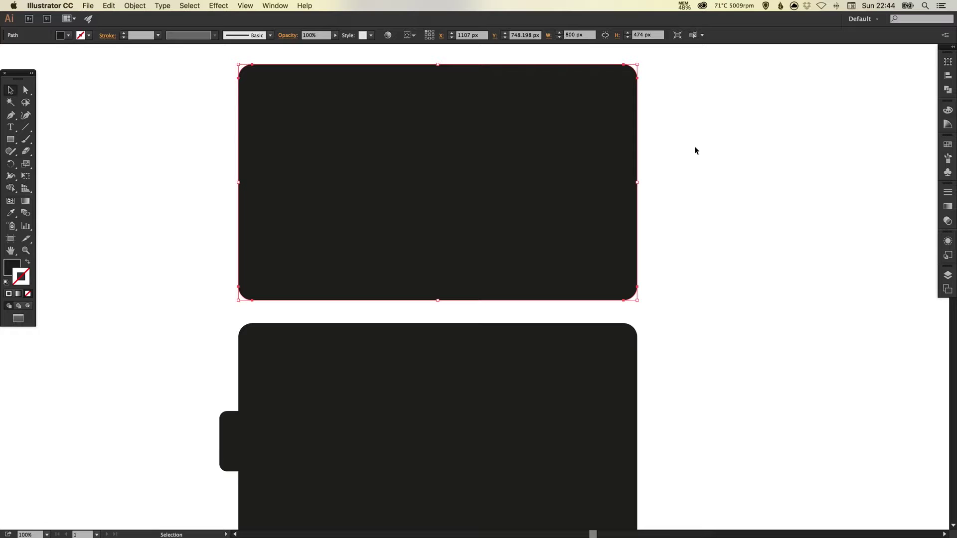
click(135, 6)
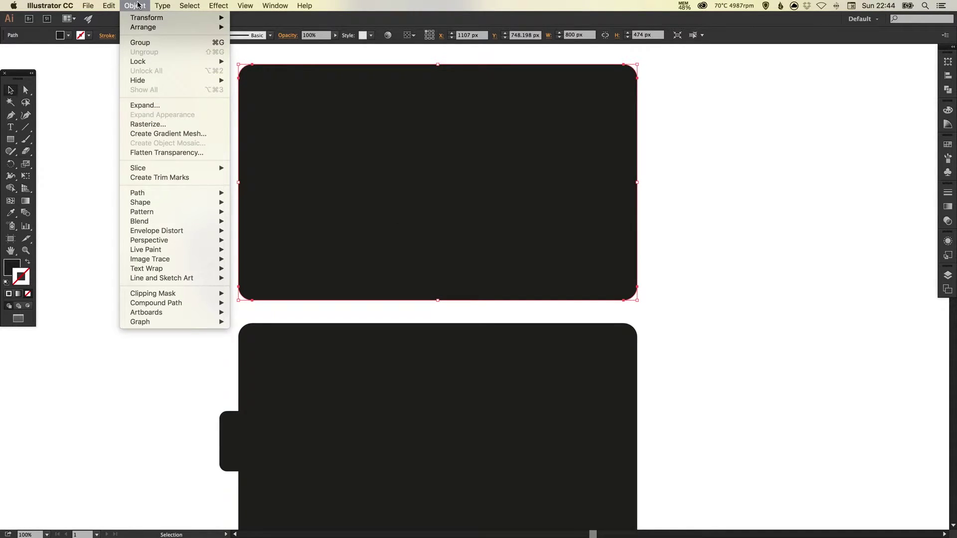
click(138, 5)
click(131, 189)
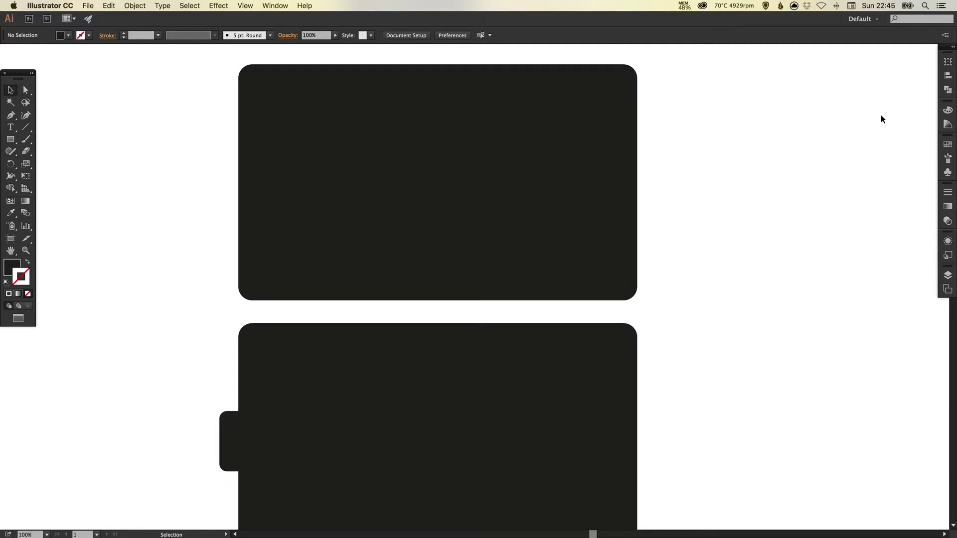
click(948, 90)
click(626, 98)
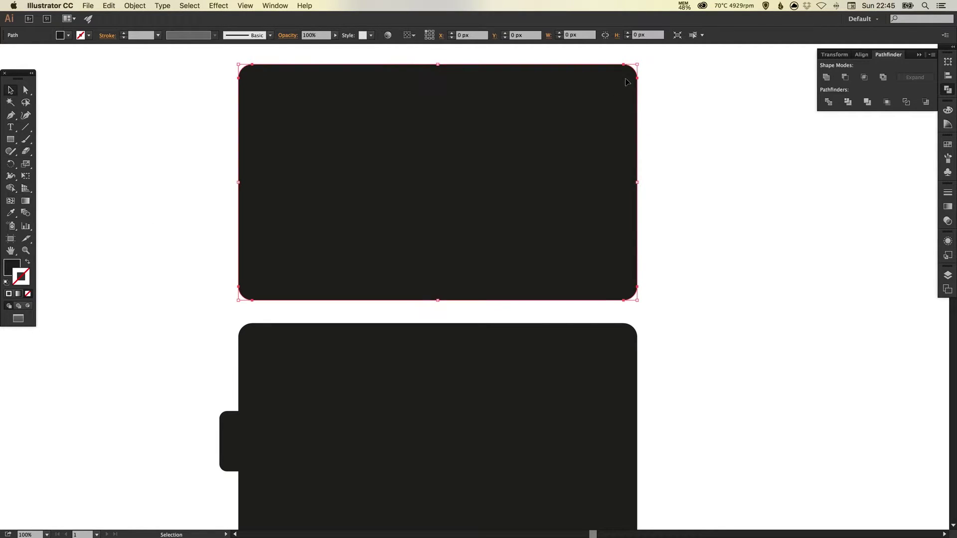
click(948, 90)
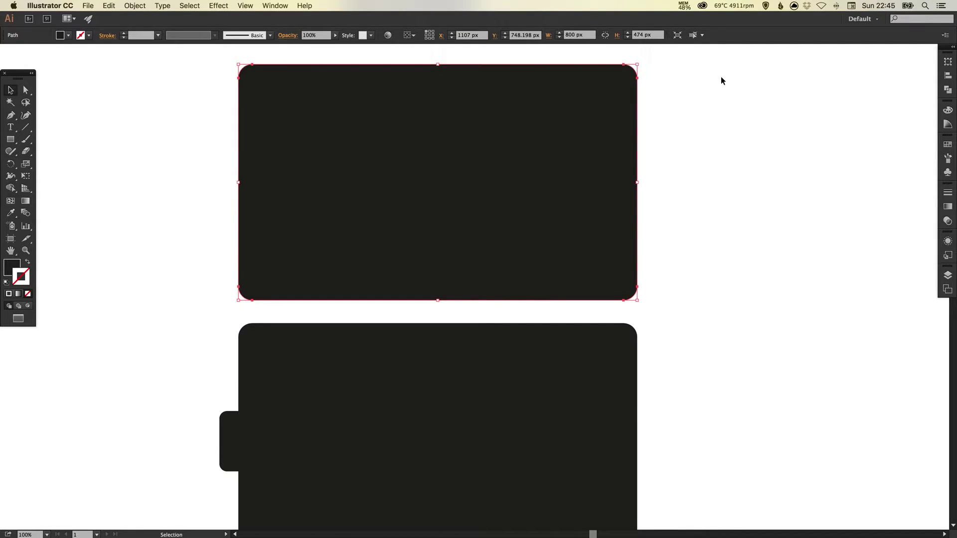
Step: Draw a closed Pen tool shape about 931 by 584 px over the upper rectangle's right part, with a straight slanted left edge crossing the rectangle
click(10, 117)
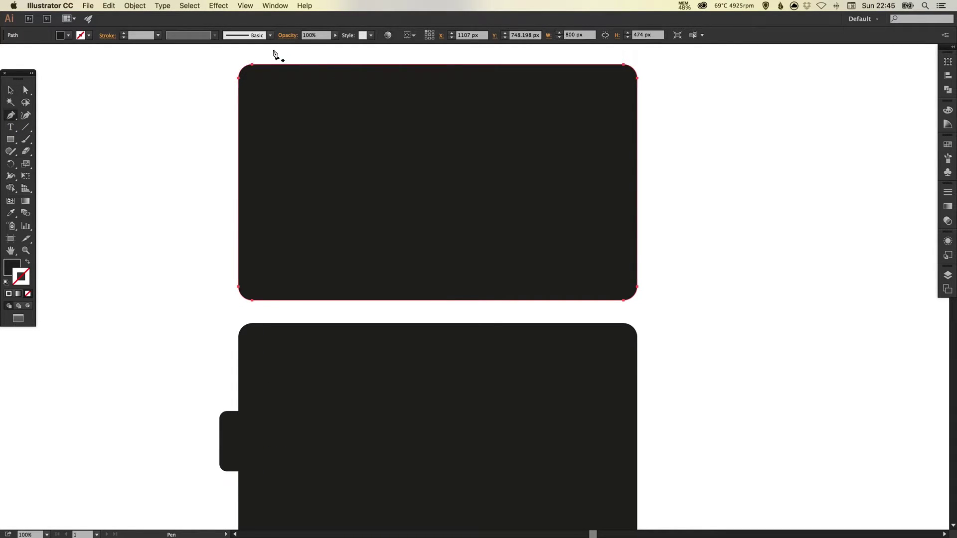
scroll(275, 53, up, 2)
click(272, 81)
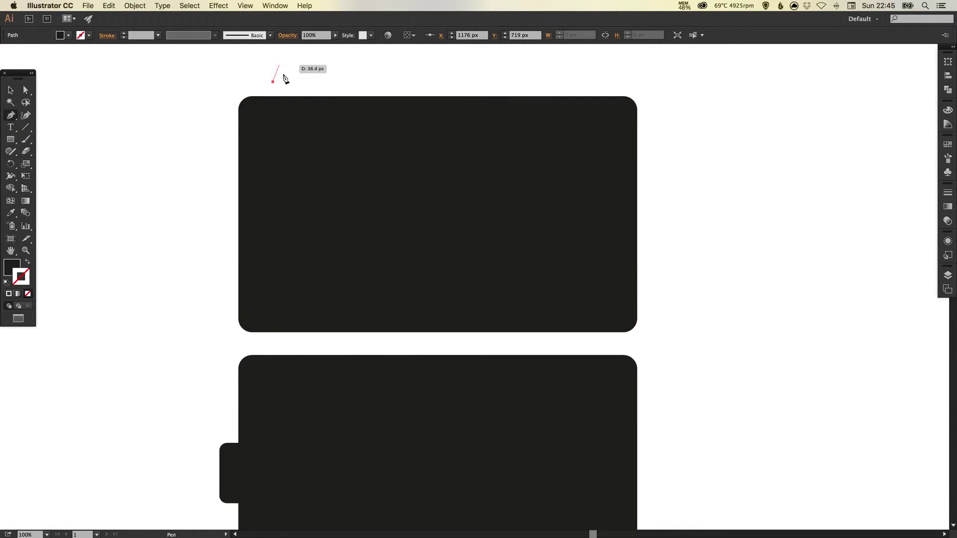
click(391, 345)
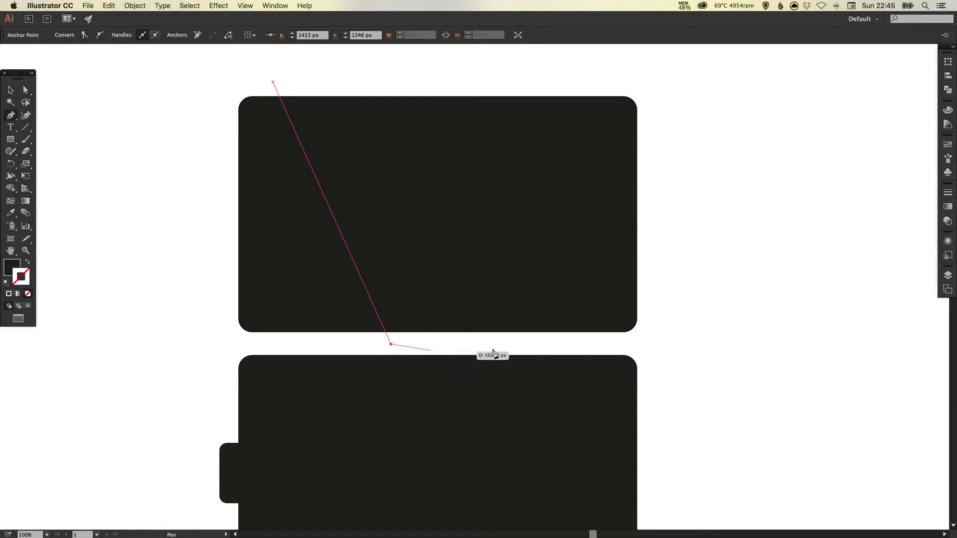
click(675, 344)
click(691, 249)
click(737, 230)
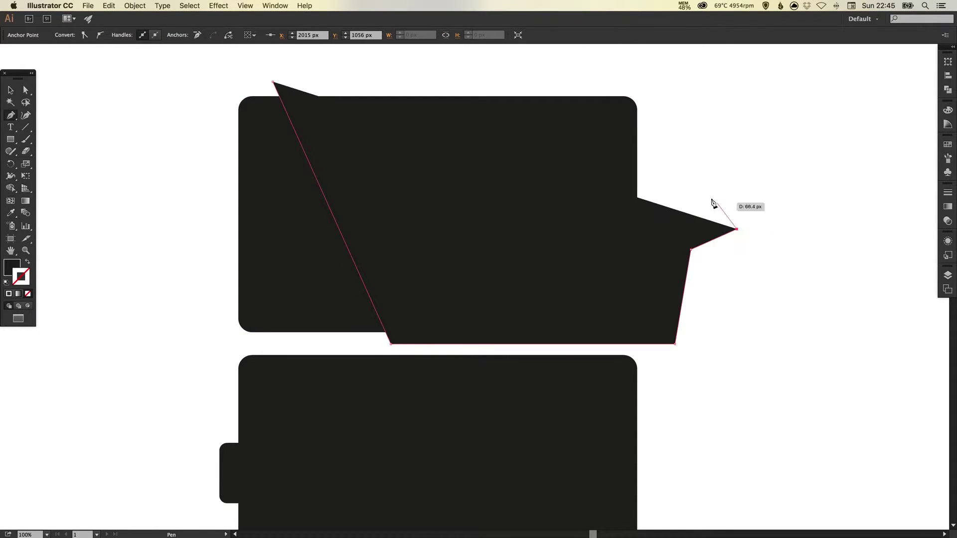
click(711, 199)
click(733, 165)
click(703, 139)
click(705, 99)
click(672, 71)
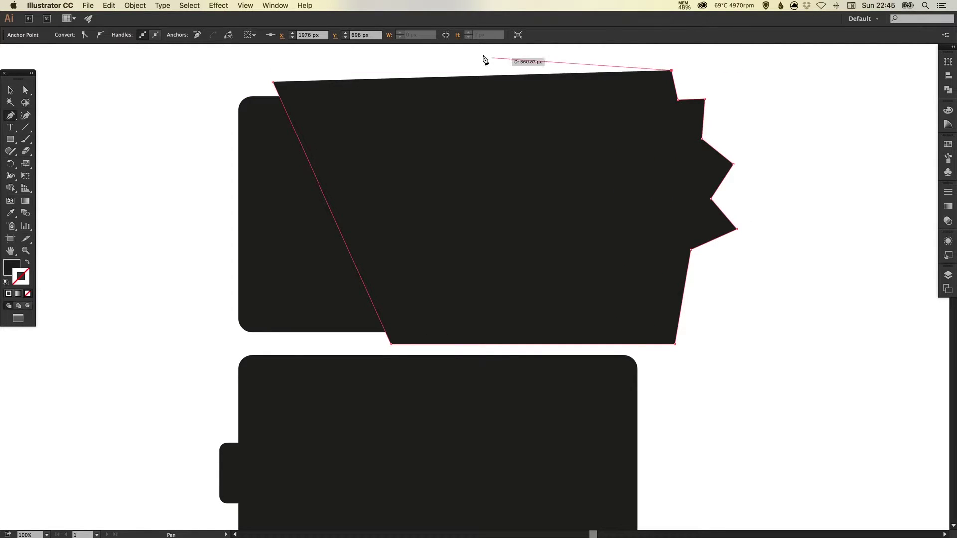
click(483, 53)
click(314, 64)
click(273, 82)
Step: Fill the jagged pen-drawn shape with red and remove its stroke
key(v)
click(255, 72)
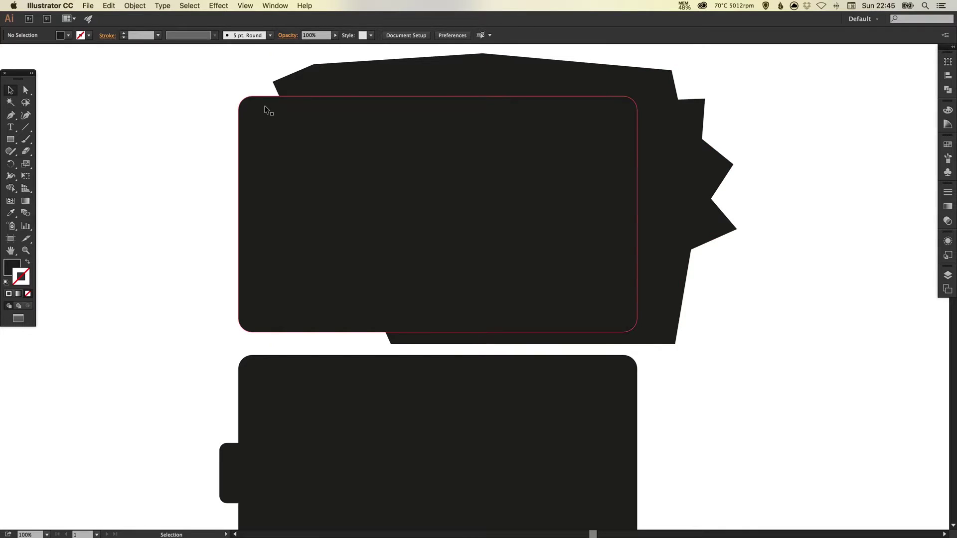
click(350, 72)
click(949, 144)
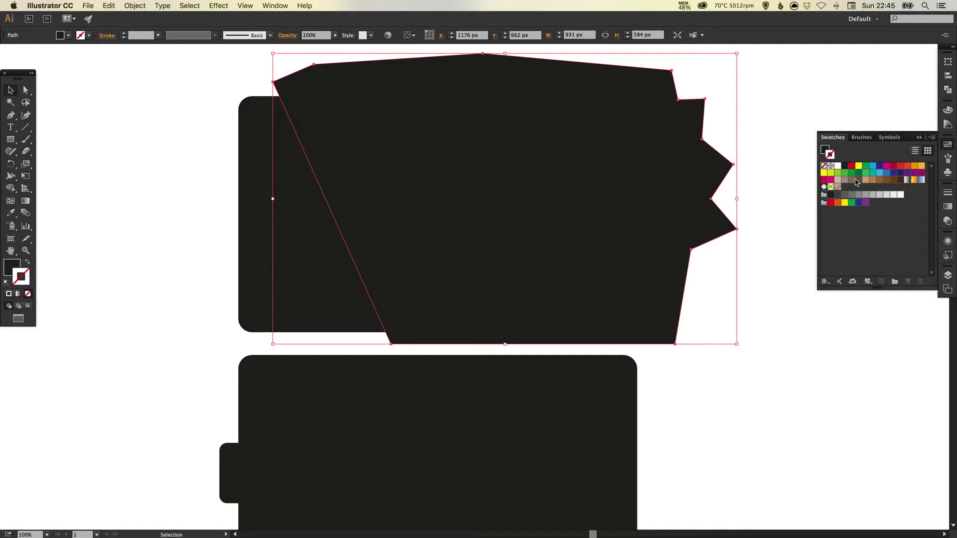
click(851, 166)
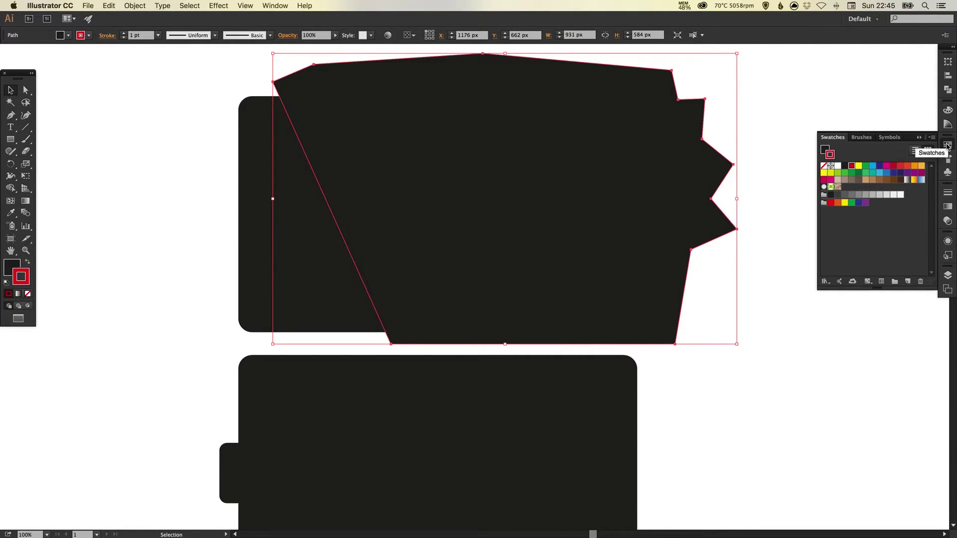
click(948, 144)
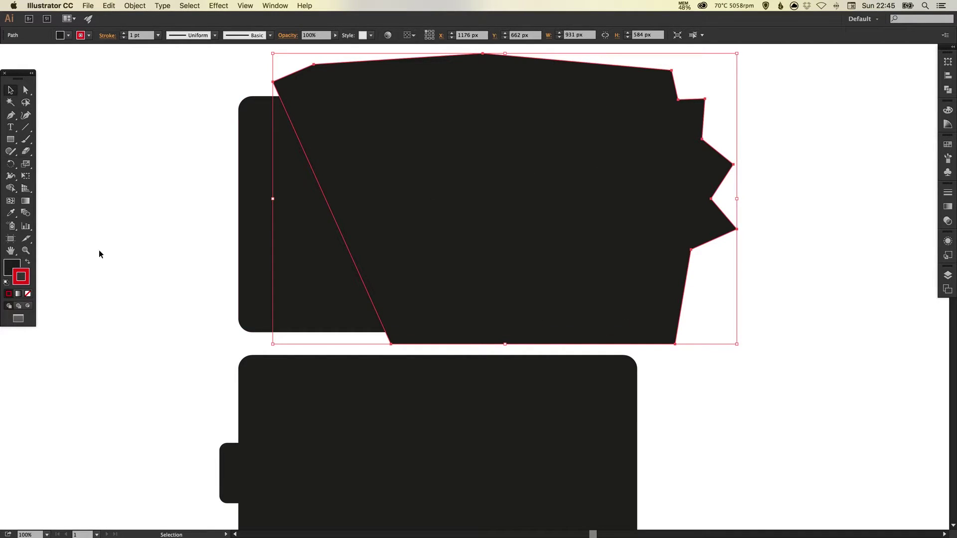
click(26, 263)
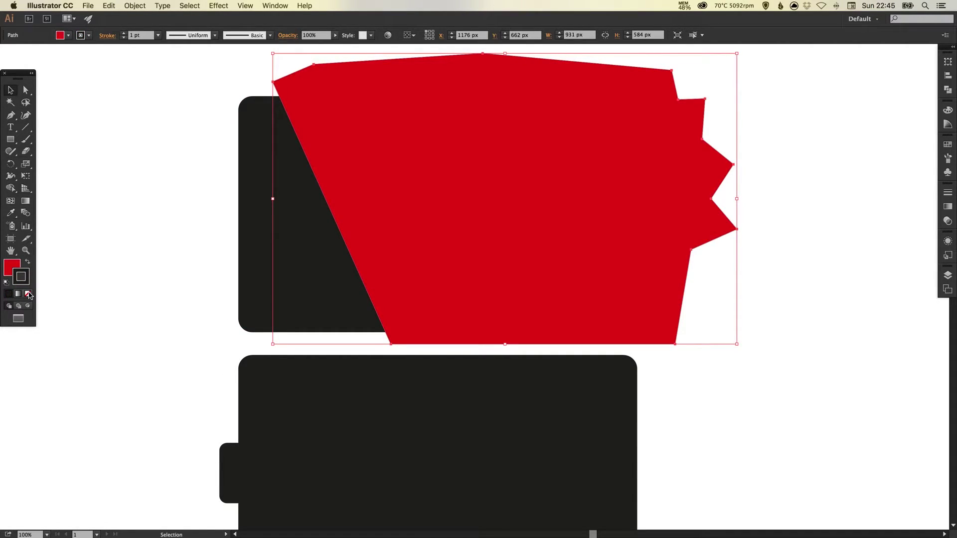
click(28, 296)
click(145, 218)
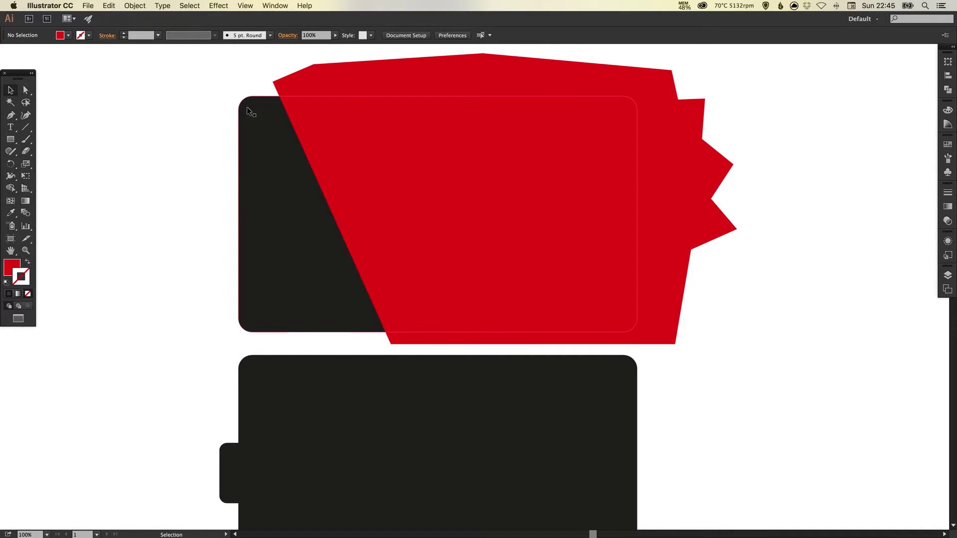
Step: Subtract the red shape from the upper black rectangle with Pathfinder Minus Front, keeping the slanted left piece
drag(188, 82, 491, 217)
click(948, 90)
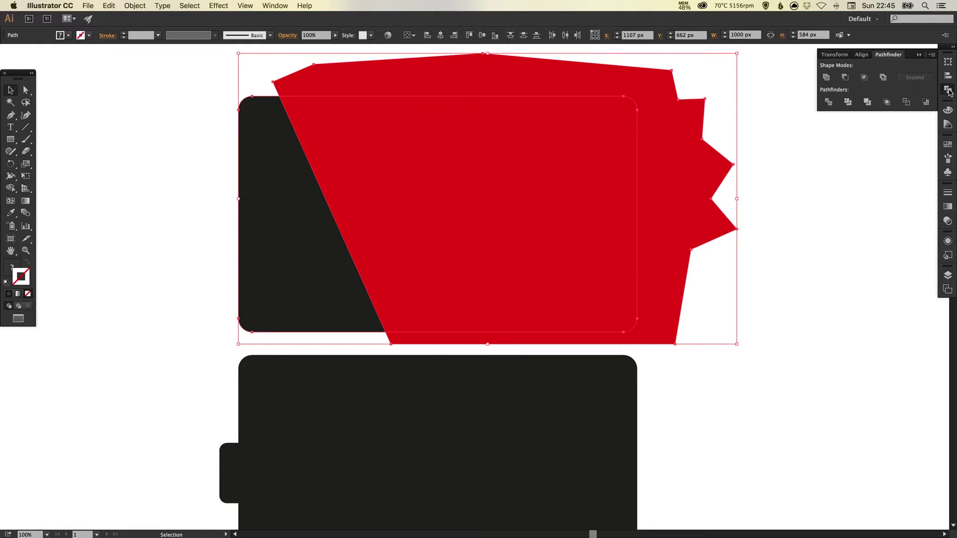
click(846, 79)
click(738, 244)
Step: Fill the large lower rounded rectangle with the green swatch C=50 M=0 Y=100 K=0
drag(228, 322, 239, 249)
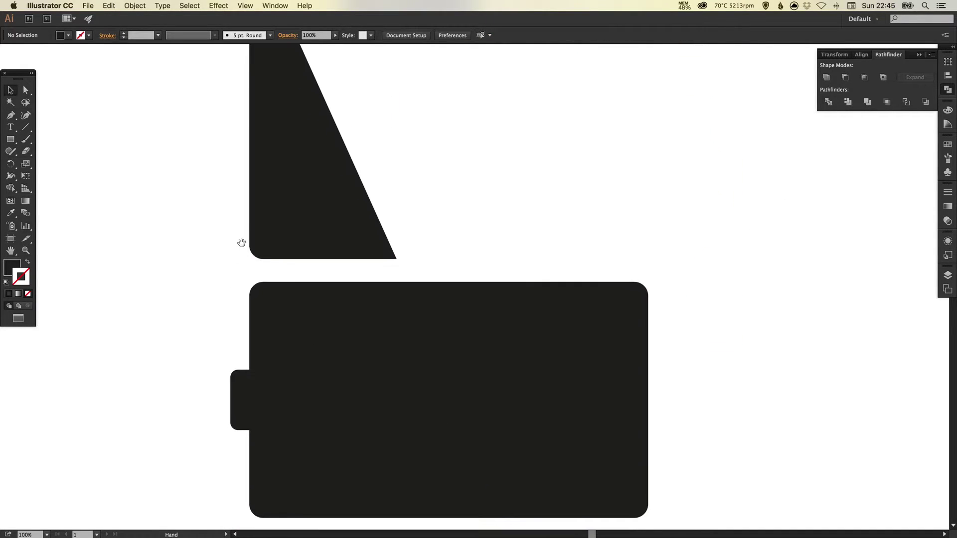
scroll(381, 284, down, 2)
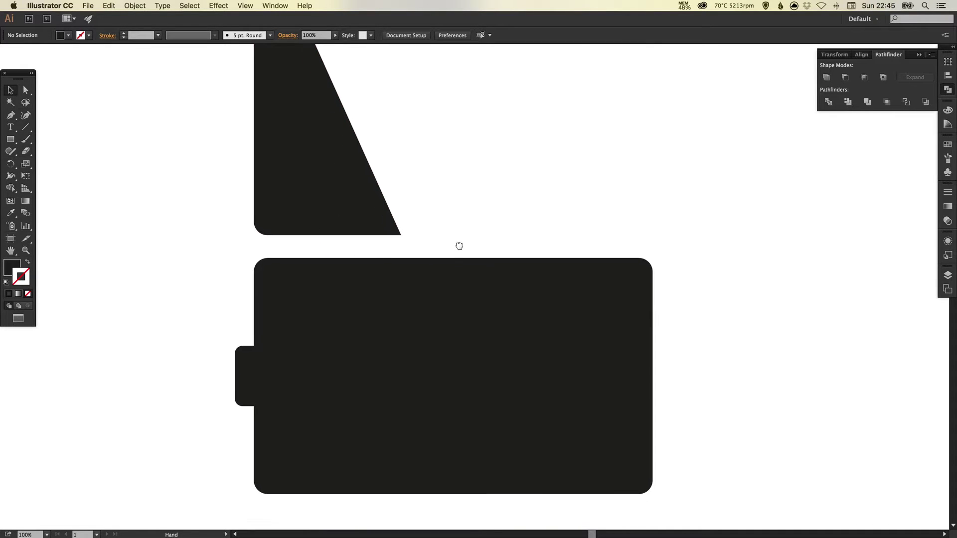
drag(653, 223, 468, 311)
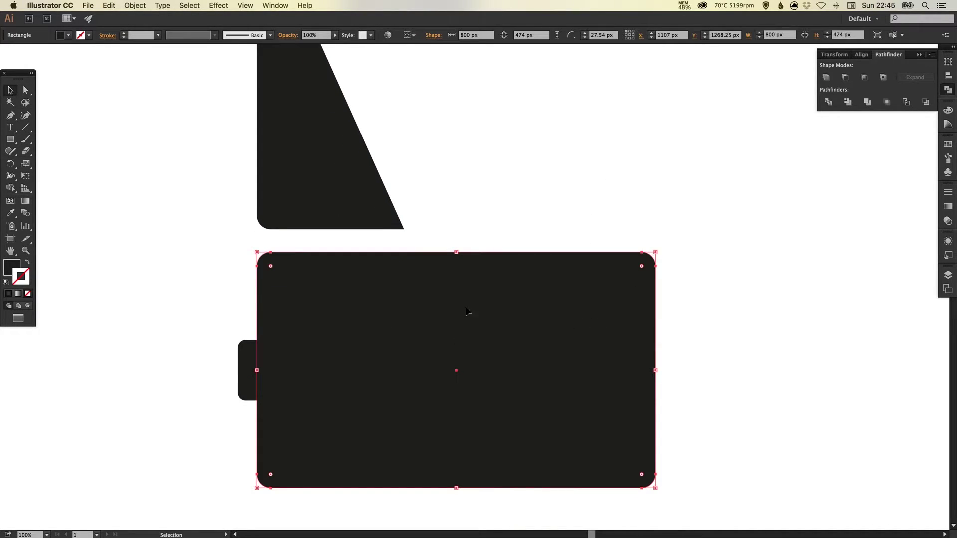
click(13, 267)
click(948, 145)
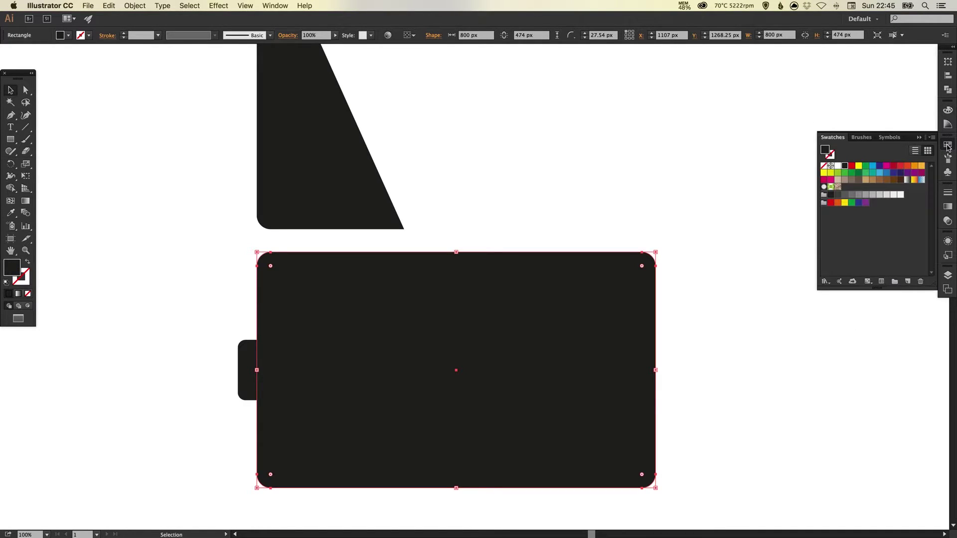
click(832, 173)
click(838, 173)
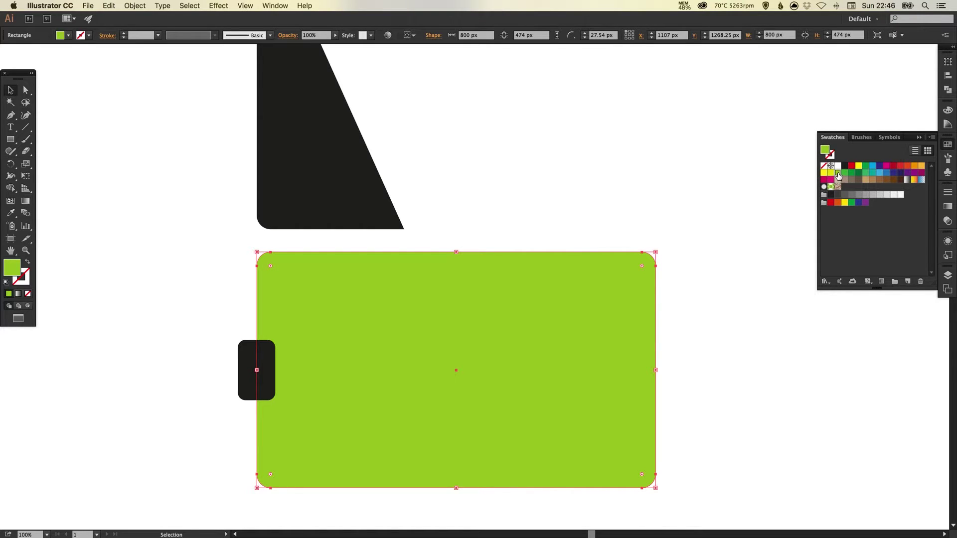
Step: Make the green swatch global and brighten its colour to R 129, G 217, B 48
double_click(838, 174)
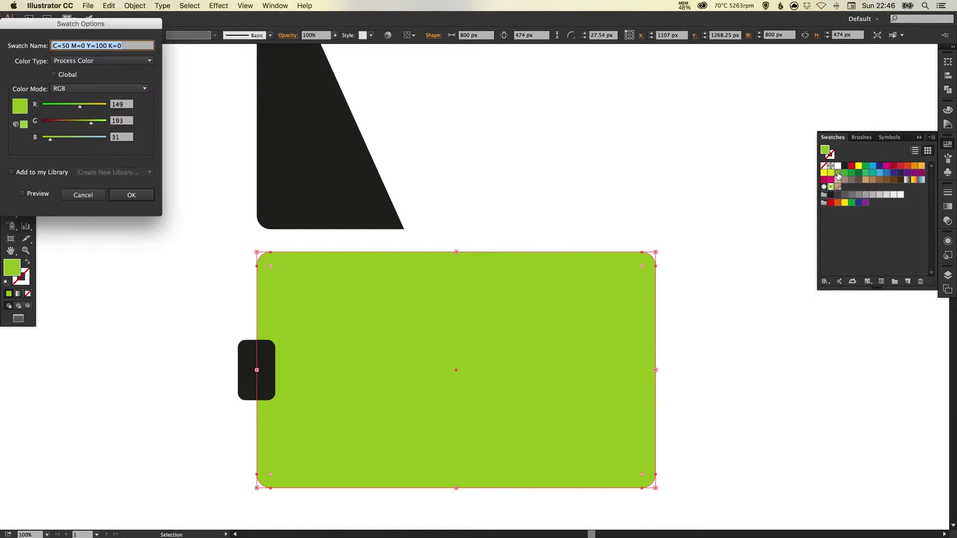
click(53, 75)
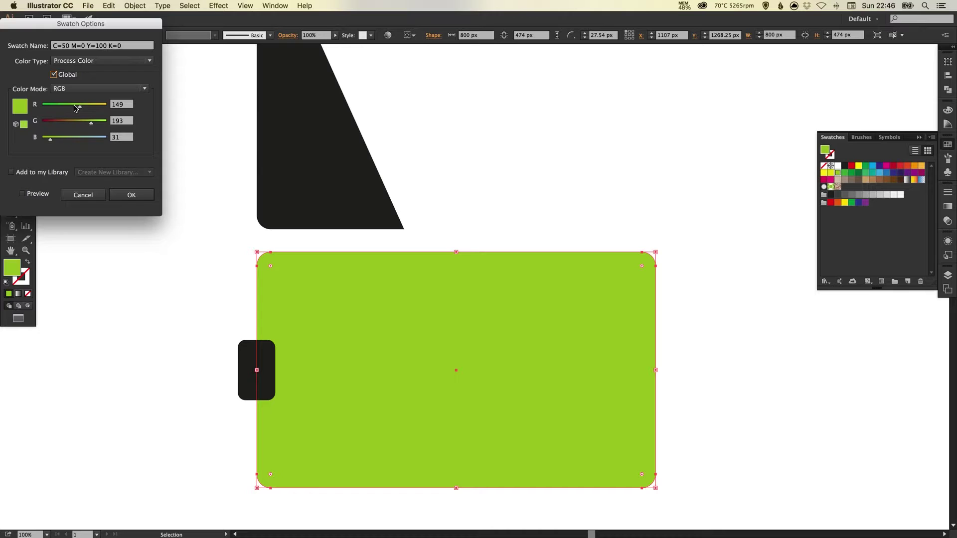
click(35, 194)
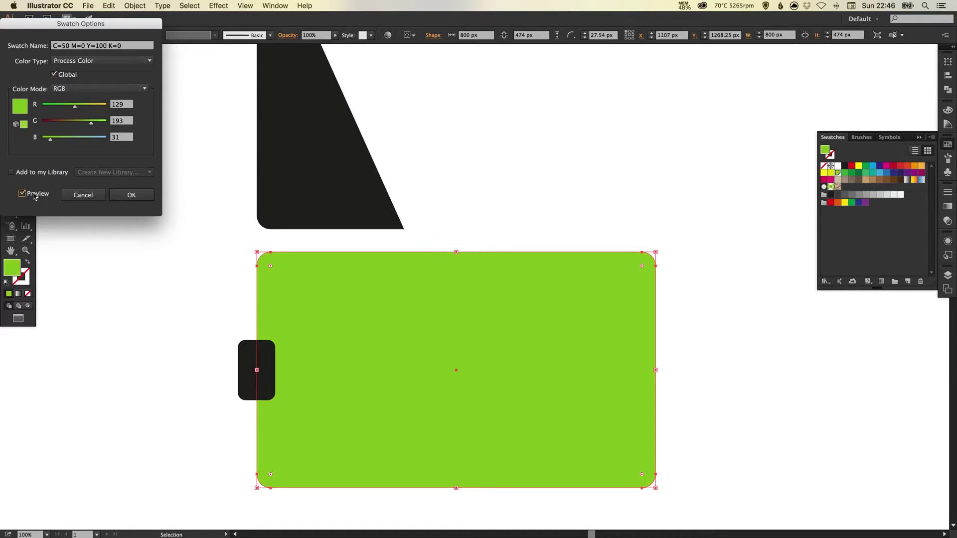
click(97, 122)
click(54, 140)
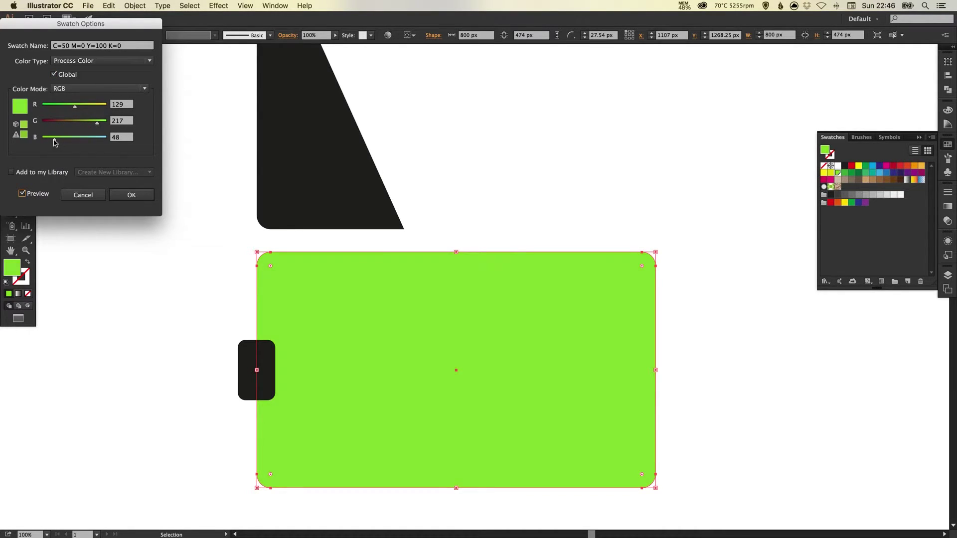
click(133, 195)
scroll(694, 164, down, 3)
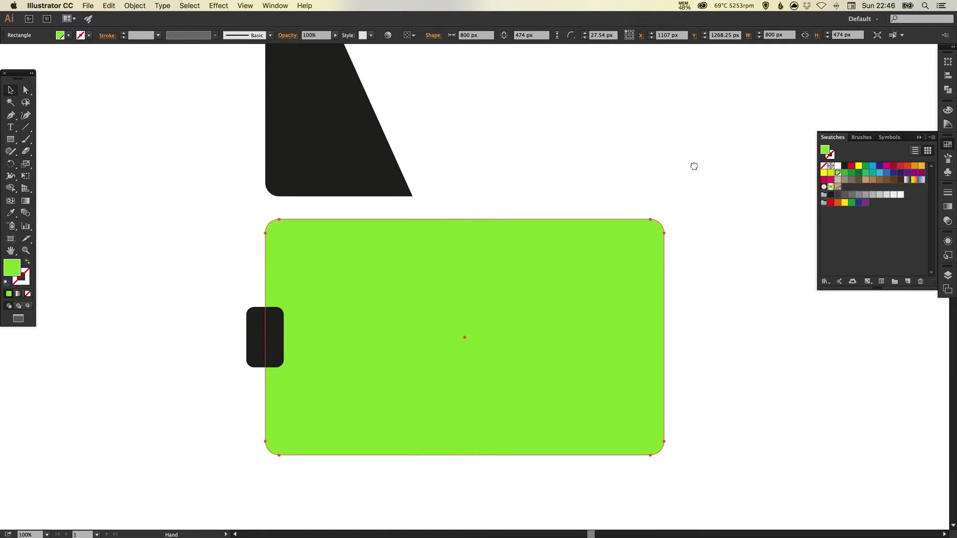
click(949, 145)
click(505, 151)
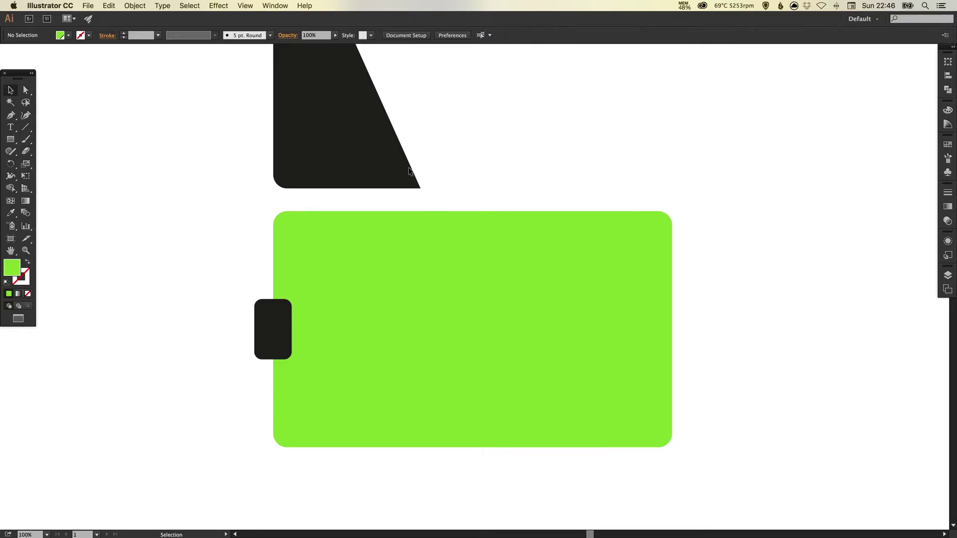
Step: Move the slanted black piece straight down by about 520 px so it sits exactly over the green rectangle's left end
drag(223, 173, 340, 150)
drag(311, 197, 310, 160)
key(shift+Down)
key(shift+Down)
key(shift+Down)
key(shift+Down)
key(shift+Down)
key(shift+Down)
key(shift+Down)
key(shift+Down)
key(shift+Down)
key(shift+Down)
key(shift+Down)
key(shift+Down)
key(shift+Down)
key(shift+Down)
key(shift+Down)
key(shift+Down)
key(shift+Down)
key(shift+Down)
key(shift+Down)
key(shift+Down)
key(shift+Down)
key(shift+Down)
key(shift+Down)
key(shift+Down)
key(shift+Down)
key(shift+Down)
key(shift+Down)
key(shift+Down)
key(shift+Down)
key(shift+Down)
key(shift+Down)
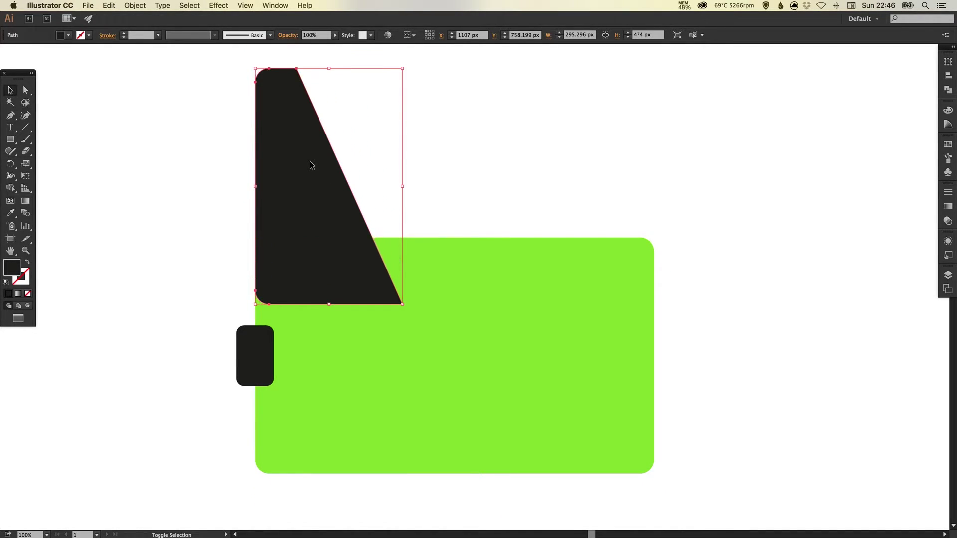
key(shift+Down)
key(shift+Down)
key(shift+Down)
key(shift+Down)
key(shift+Down)
key(shift+Down)
key(shift+Down)
key(shift+Down)
key(shift+Down)
key(shift+Down)
key(shift+Down)
key(shift+Down)
key(shift+Down)
key(shift+Down)
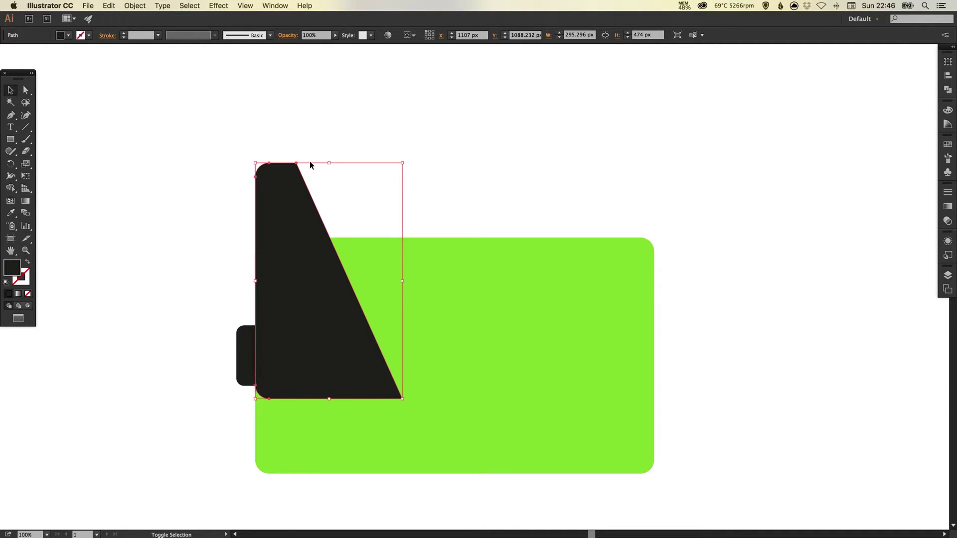
key(shift+Down)
key(shift+Down)
key(shift+Down)
key(shift+Down)
key(shift+Down)
key(shift+Down)
key(shift+Down)
key(shift+Down)
key(shift+Down)
key(shift+Down)
key(shift+Down)
key(shift+Down)
key(shift+Down)
key(shift+Down)
key(shift+Down)
key(shift+Down)
key(shift+Down)
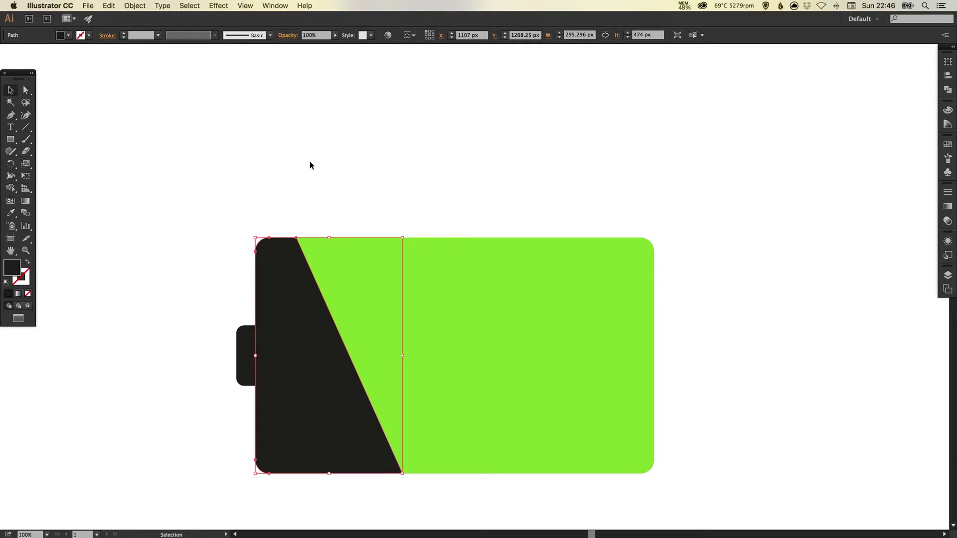
Step: Merge the side terminal and the slanted black piece into one shape with Pathfinder Unite
key(super+shift+a)
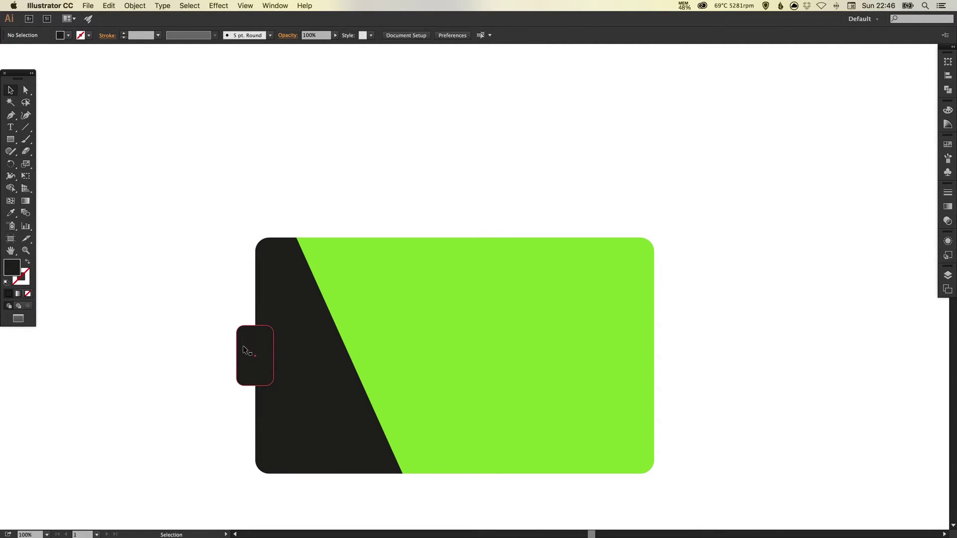
click(246, 344)
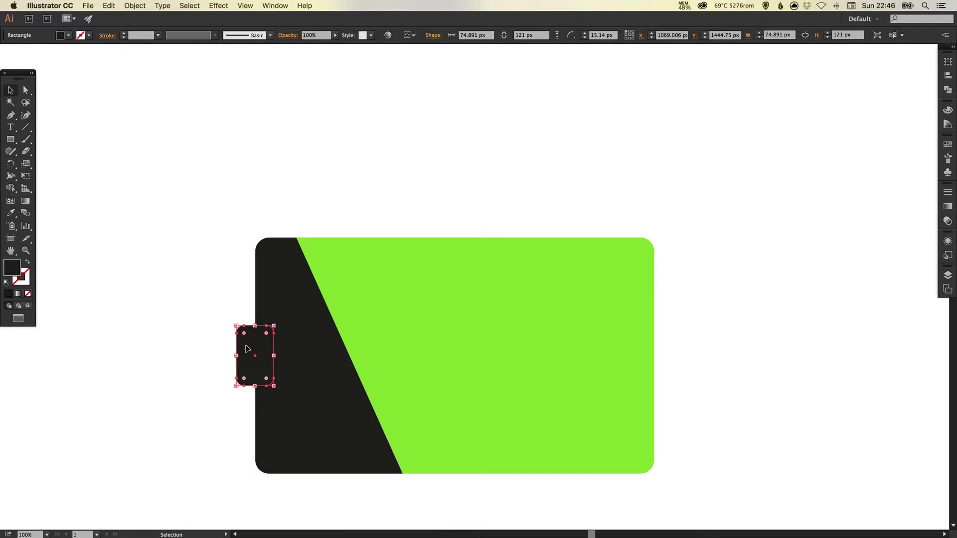
click(947, 91)
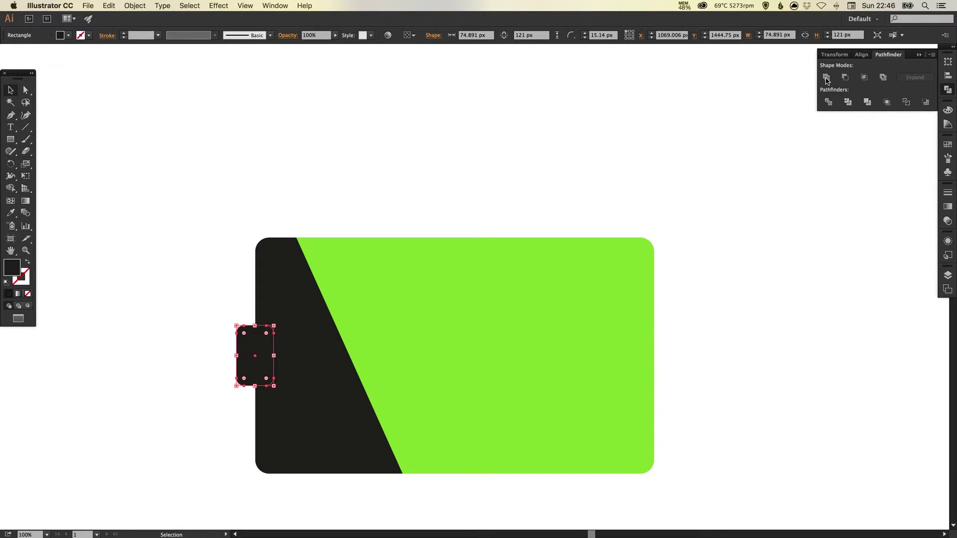
click(827, 78)
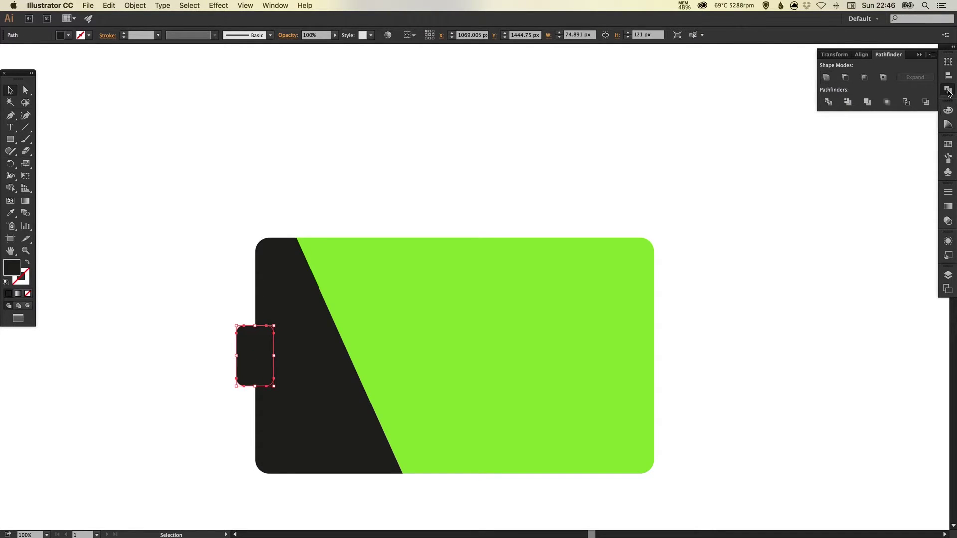
shift+click(253, 355)
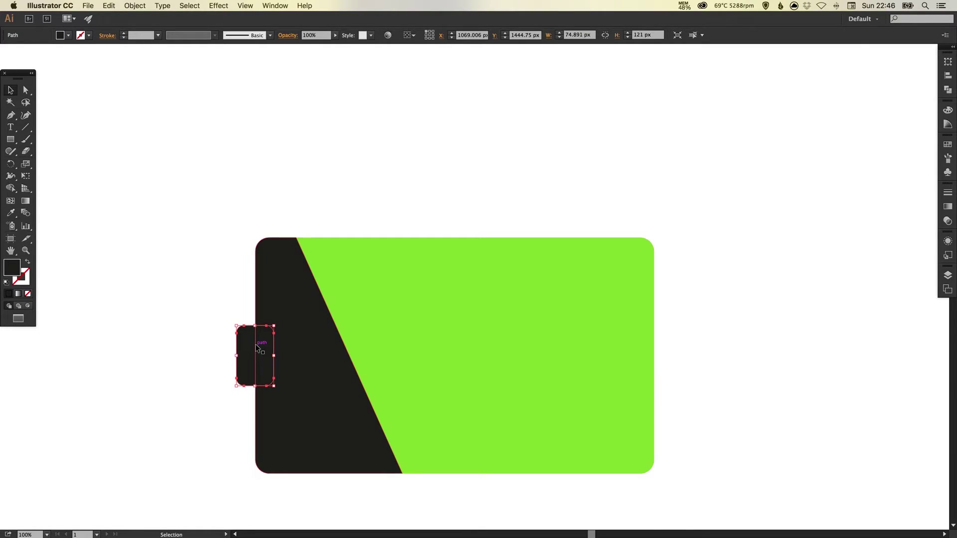
shift+click(281, 288)
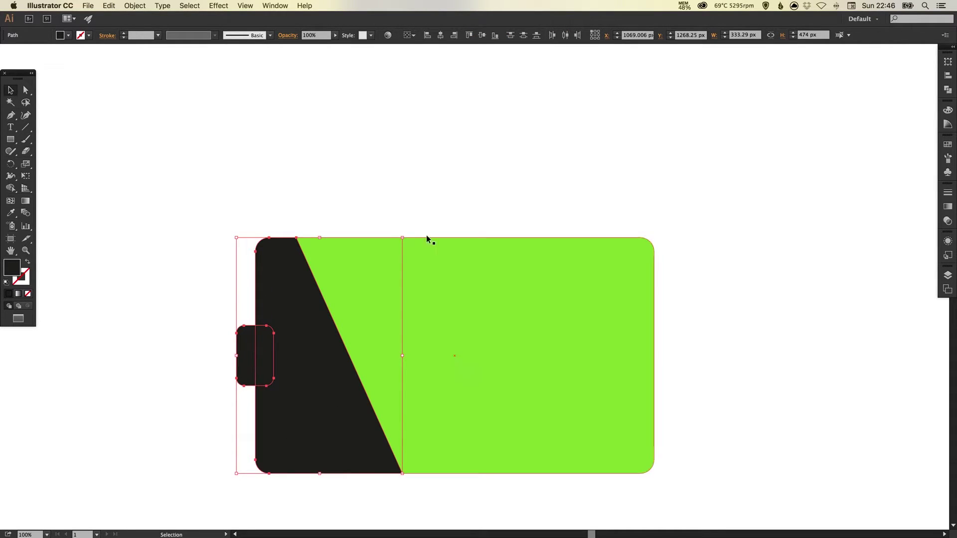
click(948, 91)
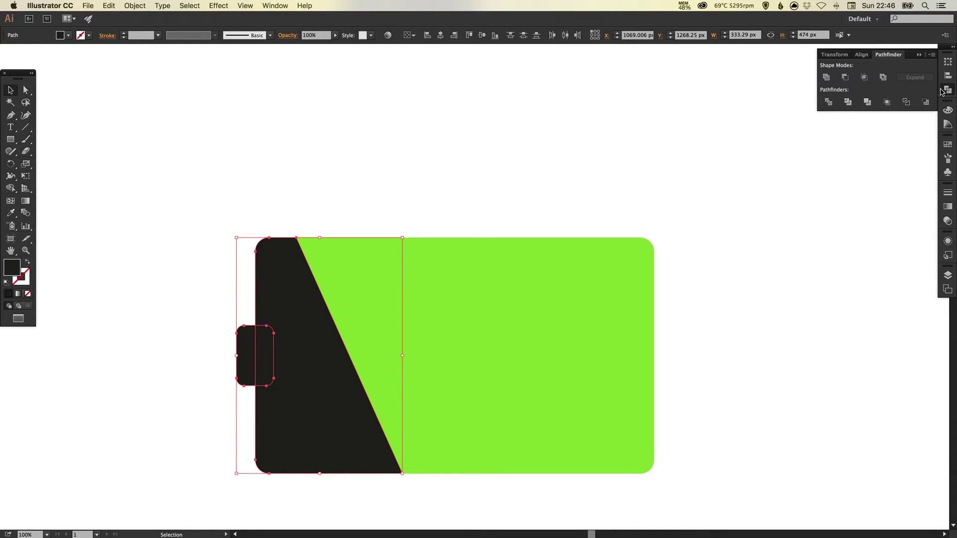
click(827, 77)
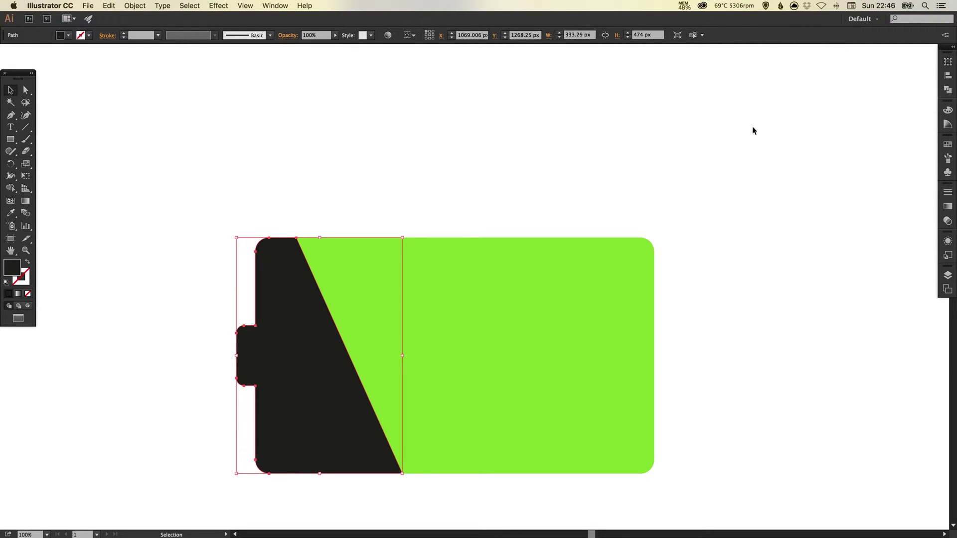
click(548, 126)
drag(291, 377, 178, 306)
key(ctrl+z)
drag(529, 258, 687, 192)
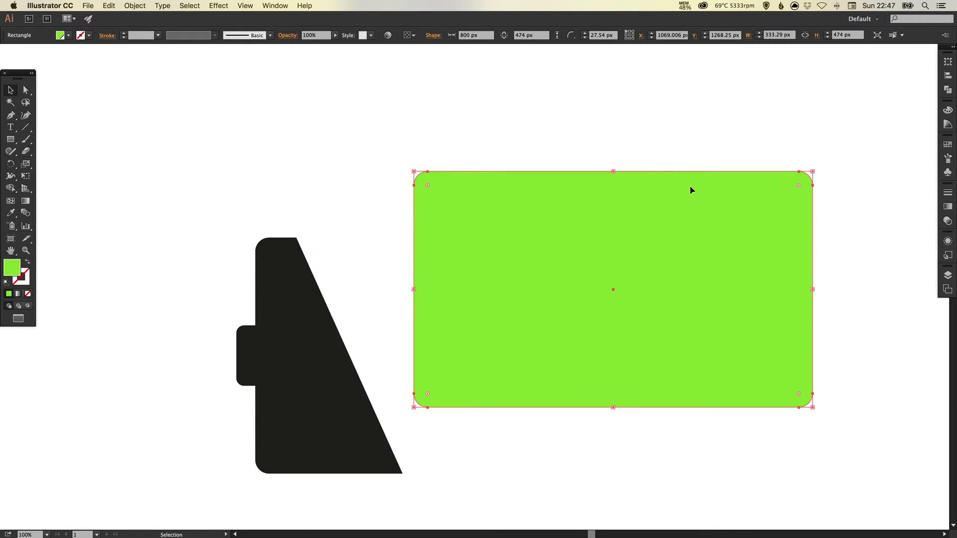
key(ctrl+z)
click(474, 166)
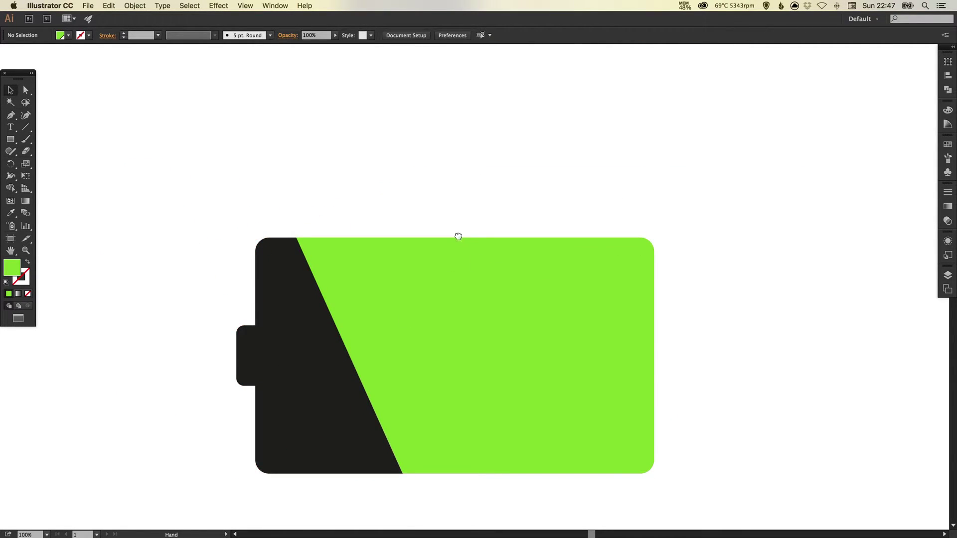
Step: Fill the merged black terminal shape with the mid-grey swatch C=0 M=0 Y=0 K=50
drag(459, 238, 456, 188)
click(294, 271)
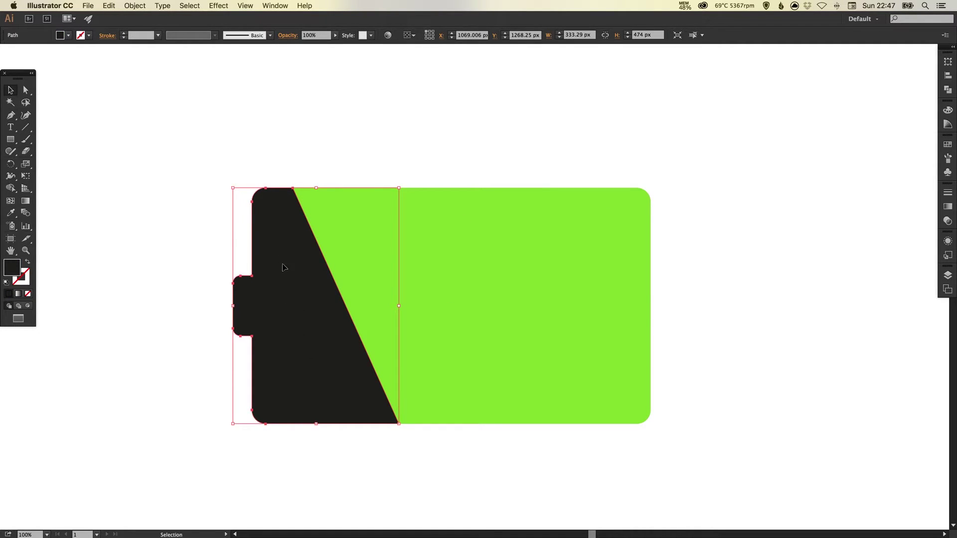
click(948, 144)
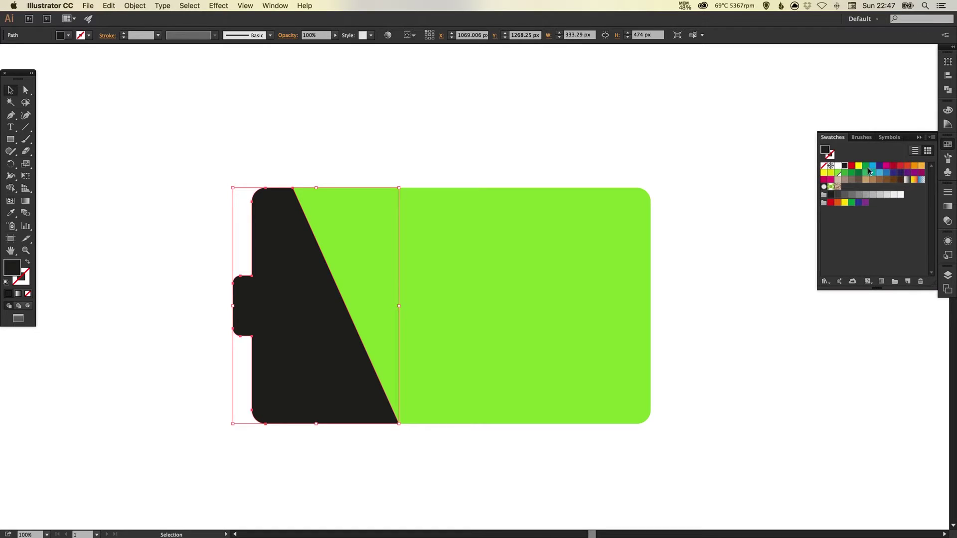
click(885, 195)
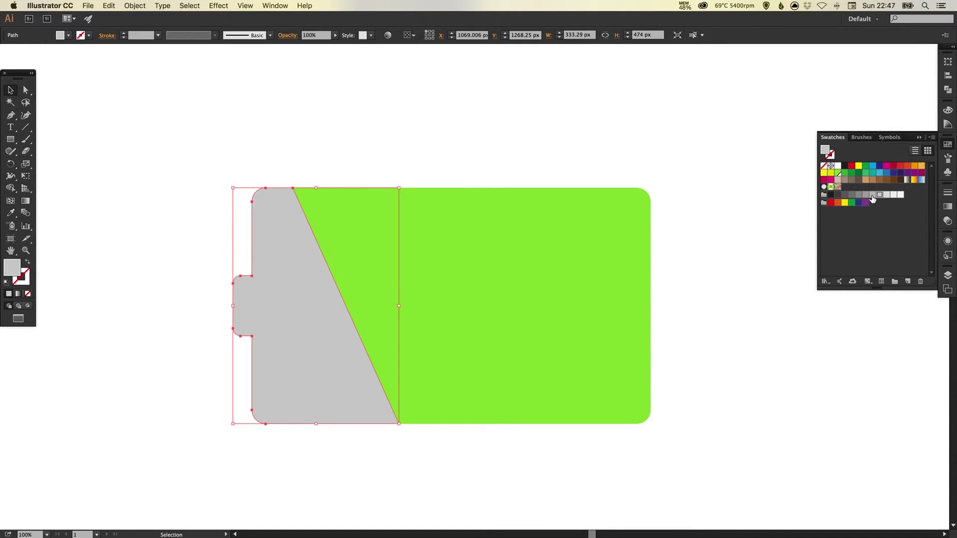
click(872, 195)
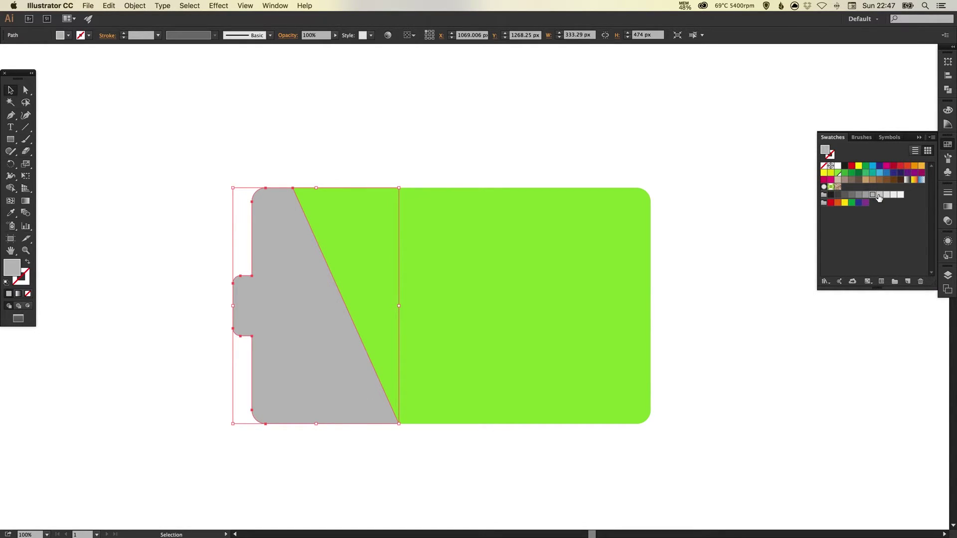
click(870, 195)
click(866, 195)
click(867, 196)
Step: Make the grey swatch C=0 M=0 Y=0 K=50 a global colour
double_click(866, 196)
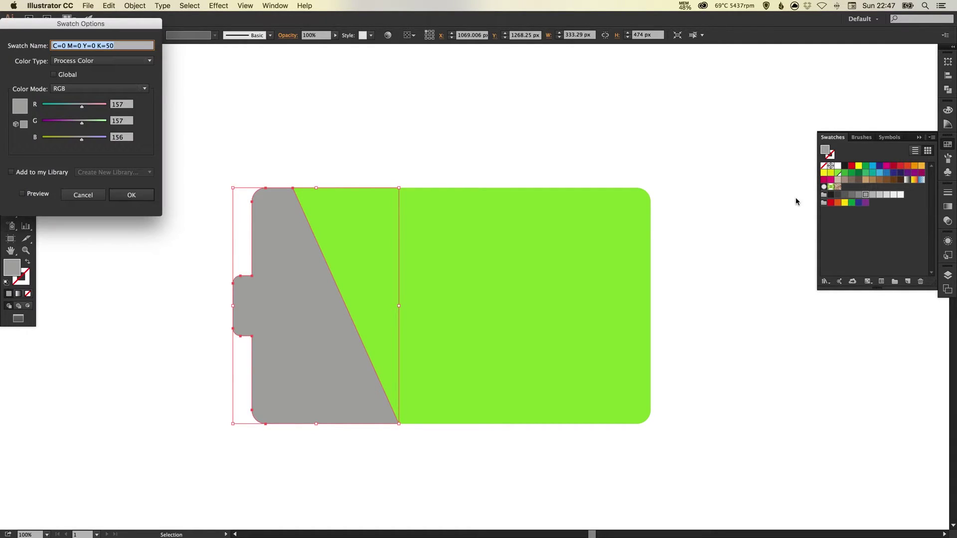
click(62, 76)
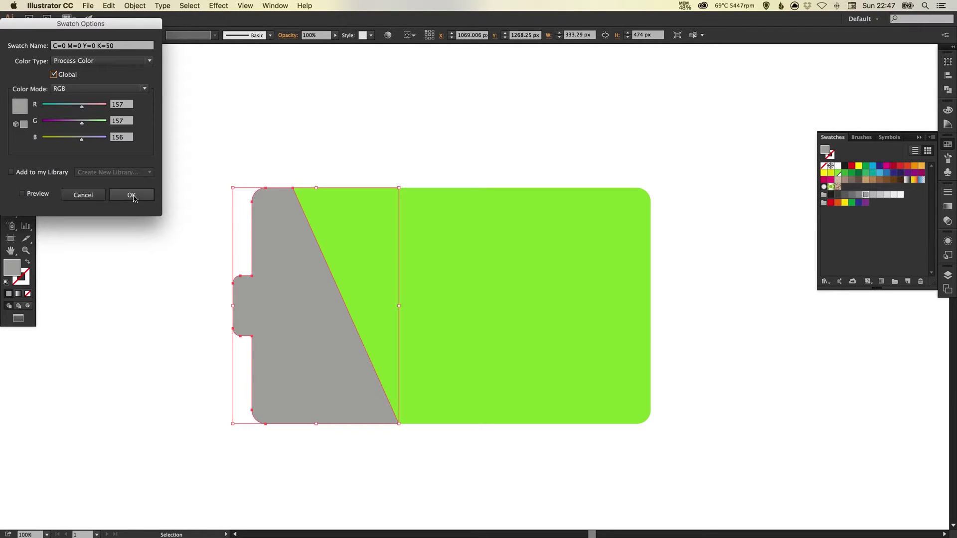
click(131, 196)
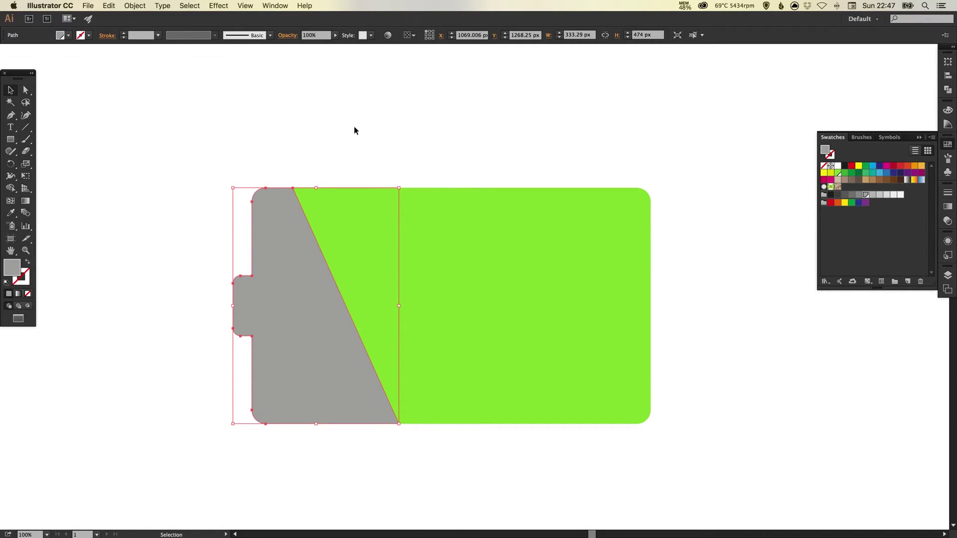
click(443, 114)
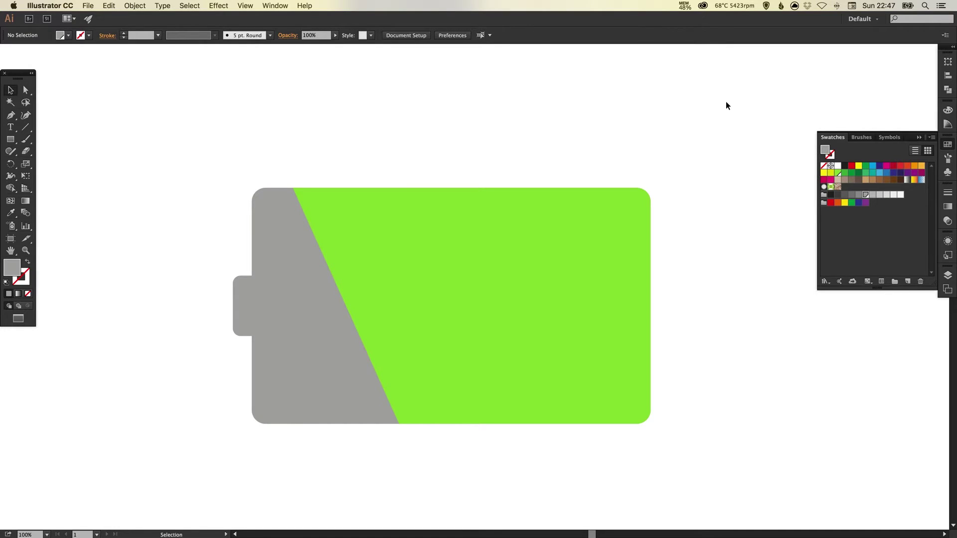
double_click(866, 196)
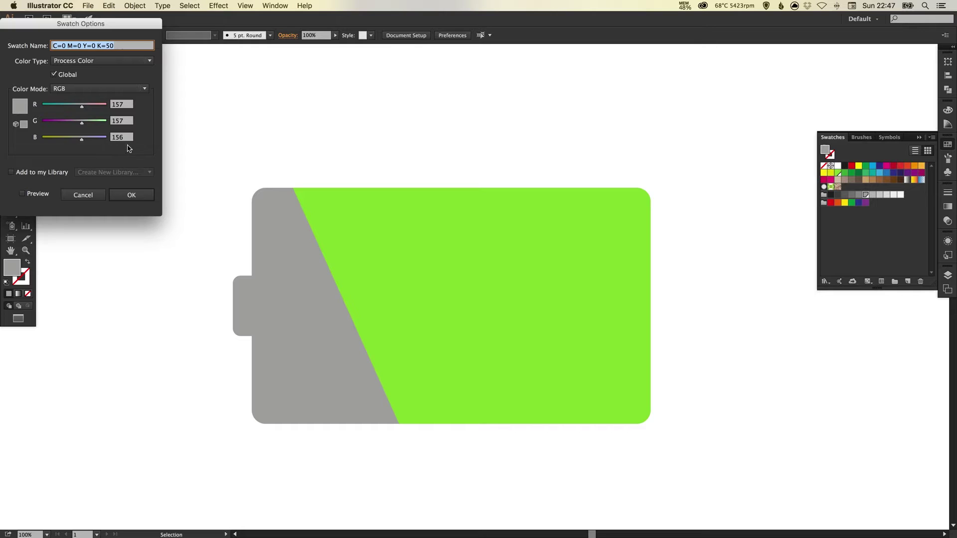
click(83, 195)
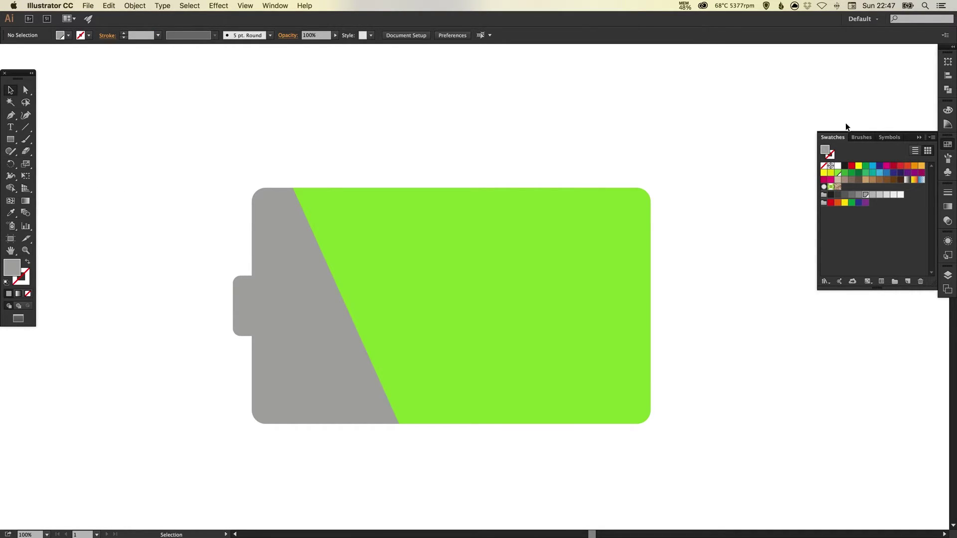
click(683, 171)
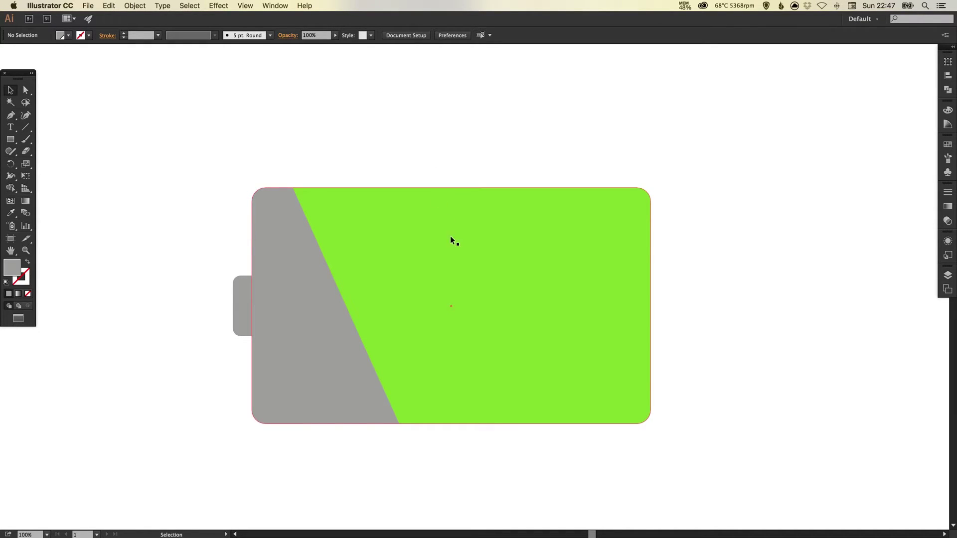
Step: Copy the green rounded rectangle and paste the duplicate in place over the battery
drag(438, 291, 443, 266)
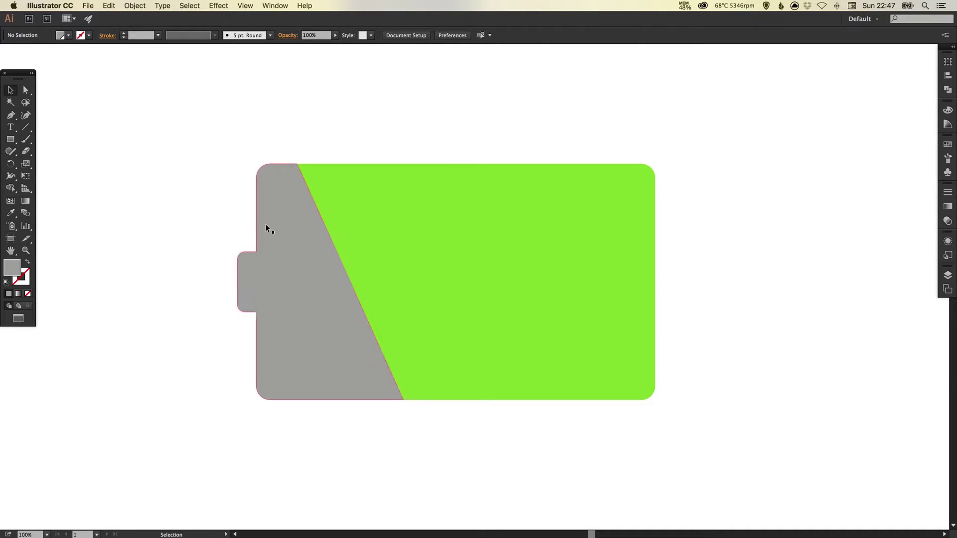
scroll(295, 269, up, 2)
scroll(295, 269, right, 1)
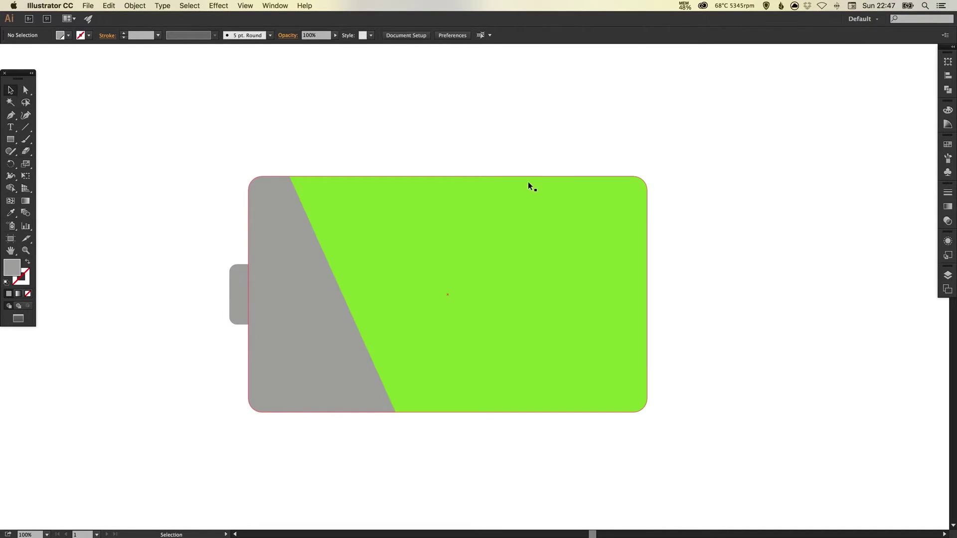
click(508, 190)
drag(485, 180, 478, 250)
click(109, 5)
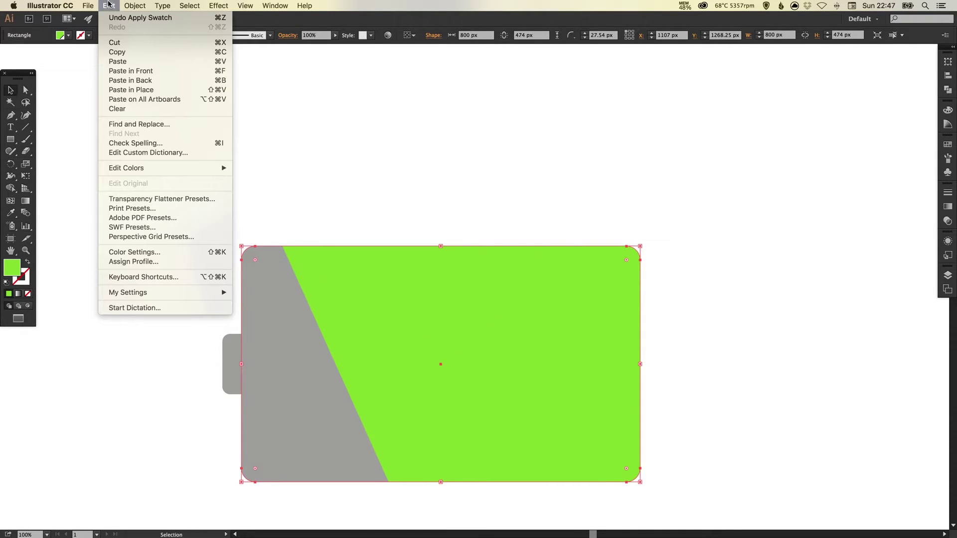
click(108, 5)
click(109, 5)
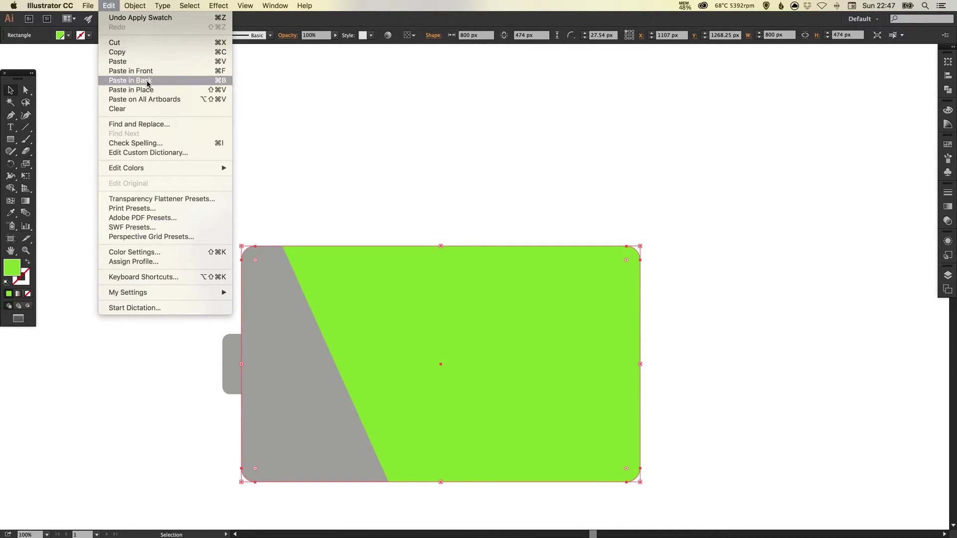
click(142, 89)
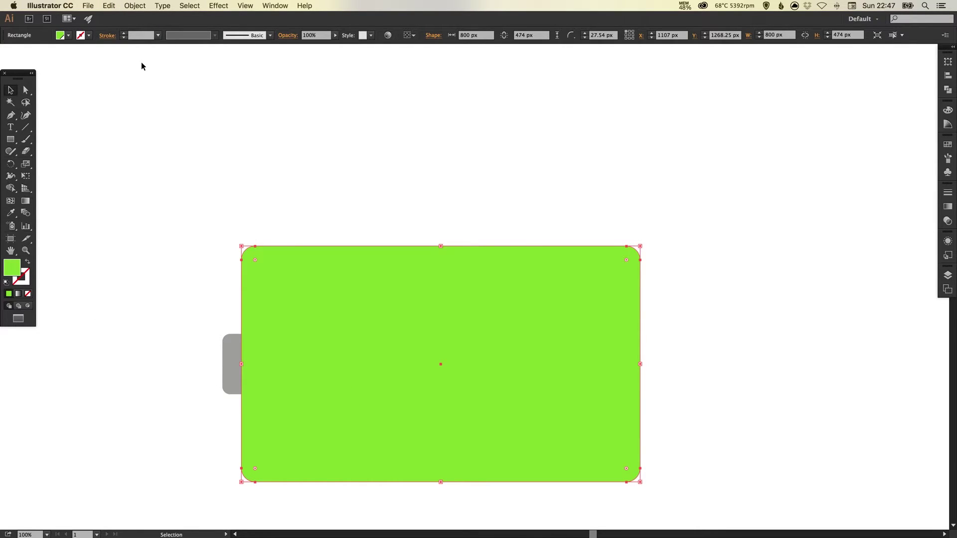
Step: Move the green duplicate straight up by about 520 px so it sits clear above the battery
key(shift+Up)
key(shift+Up)
key(shift+Up)
key(shift+Up)
key(shift+Up)
key(shift+Up)
key(shift+Up)
key(shift+Up)
key(shift+Up)
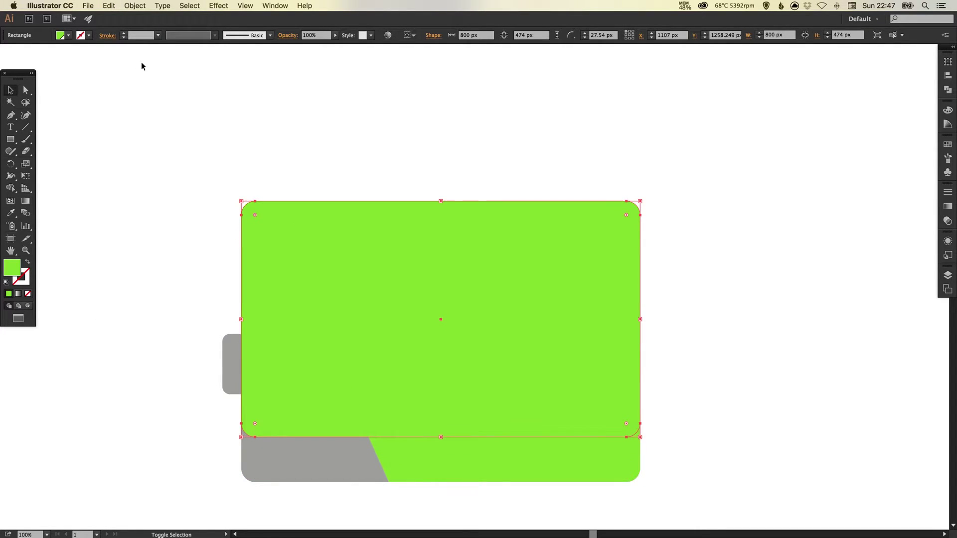
key(shift+Up)
key(shift+Up)
key(shift+Up)
key(shift+Up)
key(shift+Up)
key(shift+Up)
key(shift+Up)
key(shift+Up)
key(shift+Up)
key(shift+Up)
key(shift+Up)
key(shift+Up)
key(shift+Up)
key(shift+Up)
key(shift+Up)
key(shift+Up)
key(shift+Up)
key(shift+Up)
key(shift+Up)
key(shift+Up)
key(shift+Up)
key(shift+Up)
key(shift+Up)
key(shift+Up)
key(shift+Up)
key(shift+Up)
key(shift+Up)
key(shift+Up)
key(shift+Up)
key(shift+Up)
key(shift+Up)
key(shift+Up)
key(shift+Up)
key(shift+Up)
key(shift+Up)
key(shift+Up)
key(shift+Up)
key(shift+Up)
key(shift+Up)
key(shift+Up)
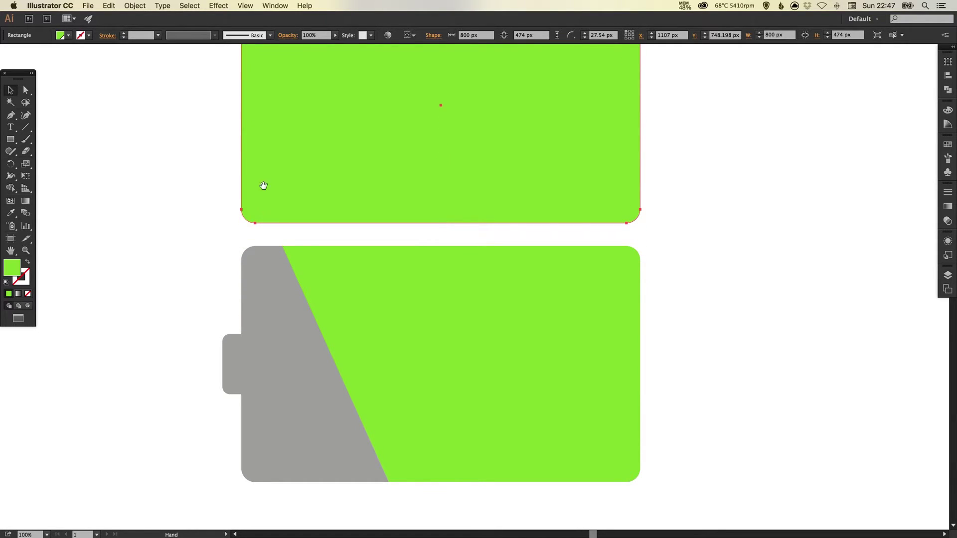
Step: Draw a rectangle about 1336 by 431 px covering the upper two thirds of the green duplicate and fill it red
drag(260, 187, 230, 355)
click(10, 138)
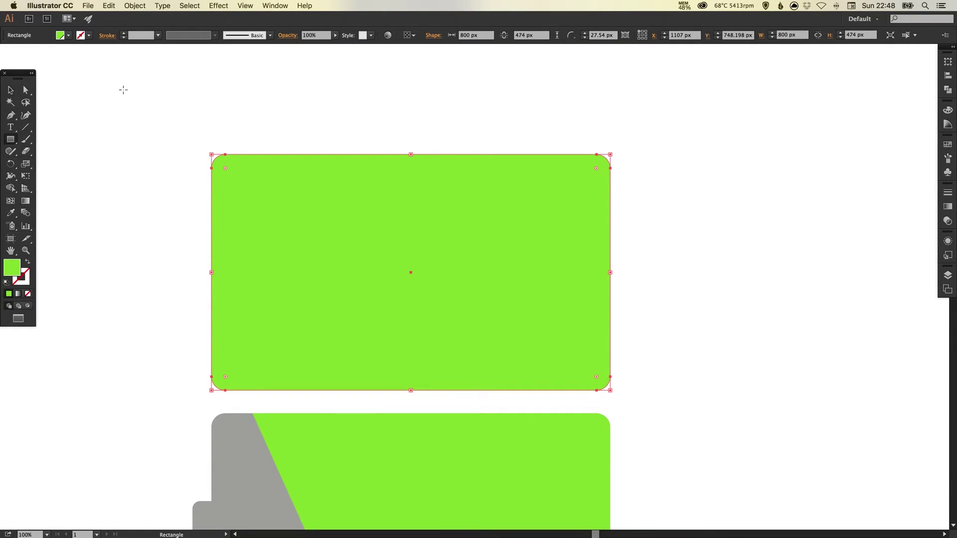
drag(89, 101, 755, 316)
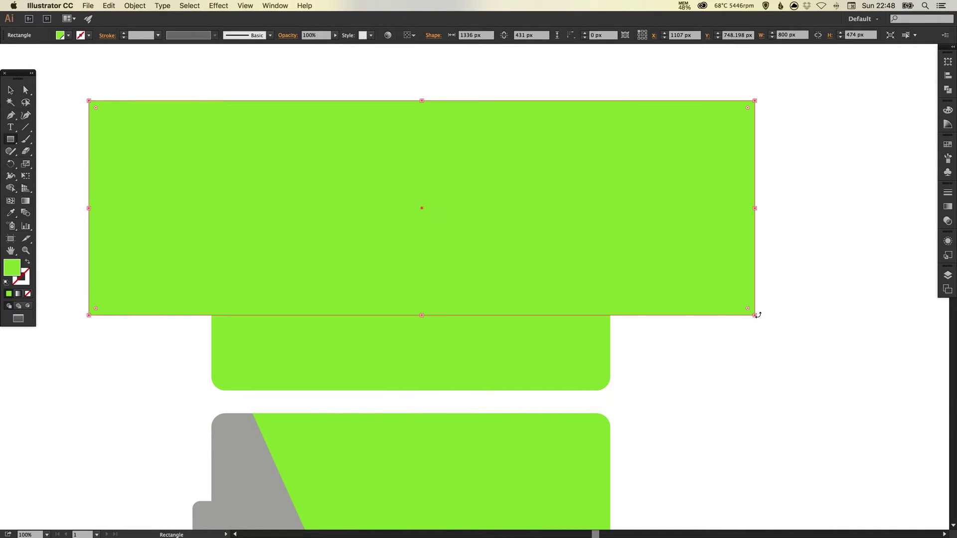
key(v)
click(947, 146)
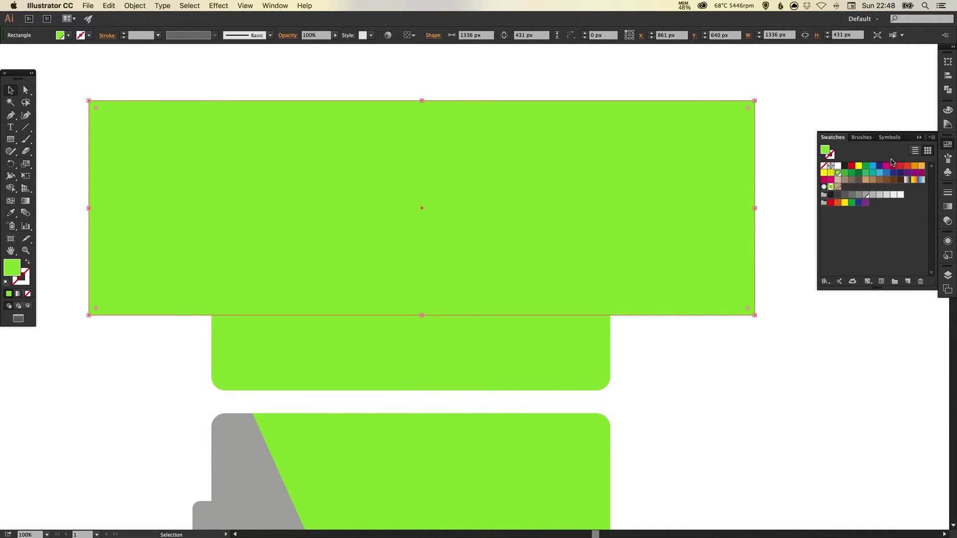
click(852, 166)
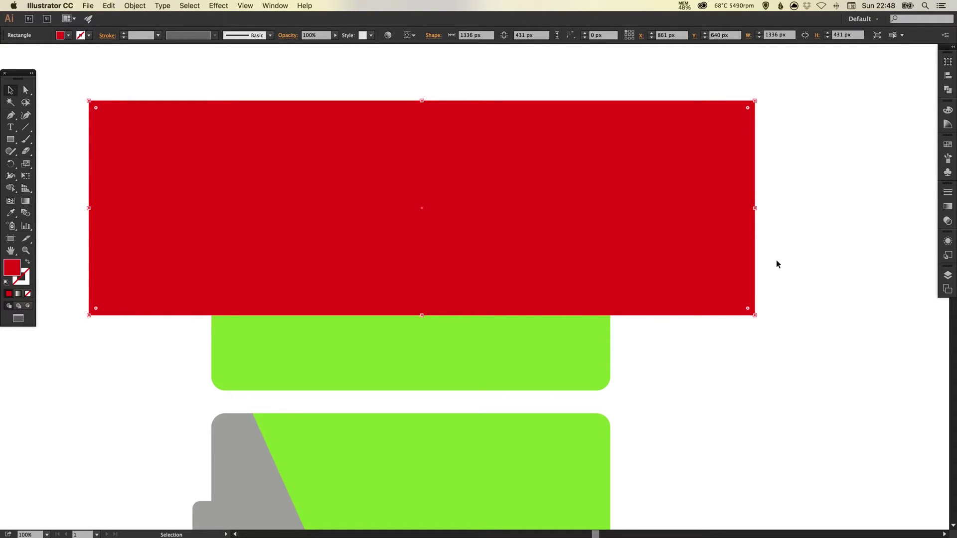
Step: Subtract the red rectangle from the green duplicate with Pathfinder Minus Front, keeping the lower strip
drag(779, 240, 479, 354)
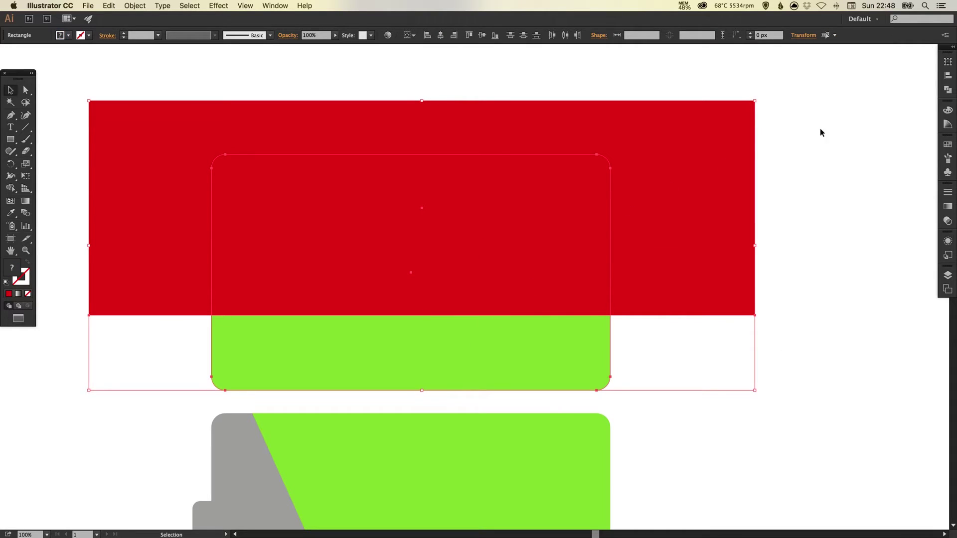
click(947, 90)
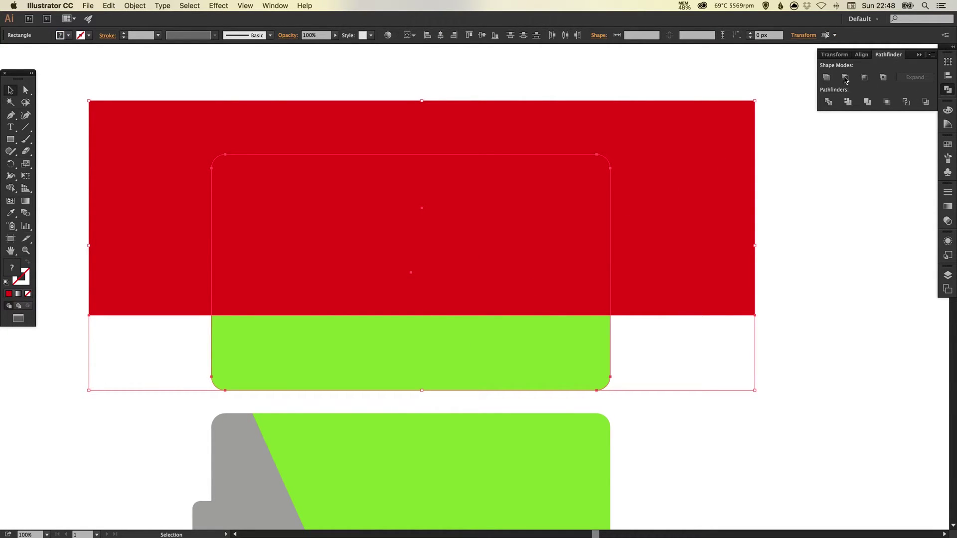
click(845, 77)
click(949, 90)
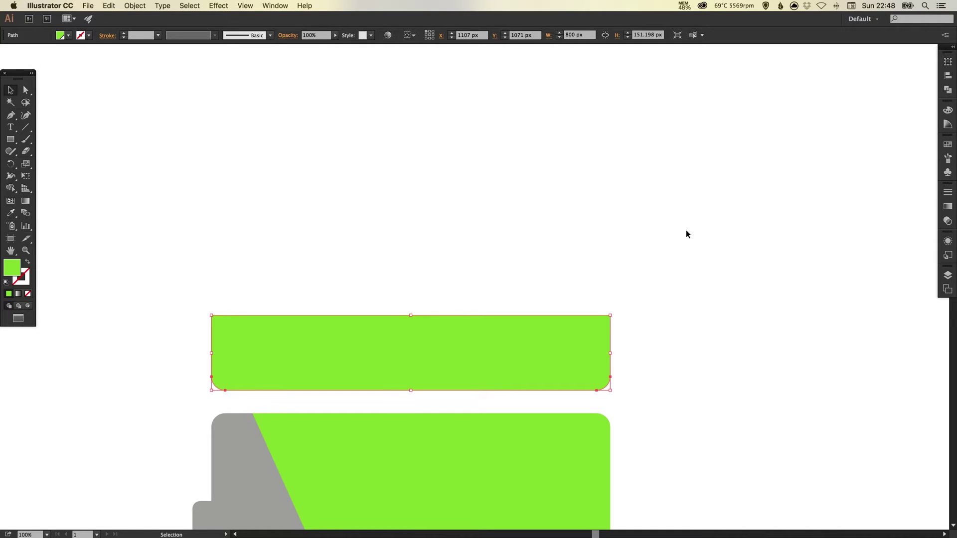
Step: Fill the green strip above the battery with white
click(706, 228)
scroll(517, 323, down, 8)
scroll(495, 192, left, 3)
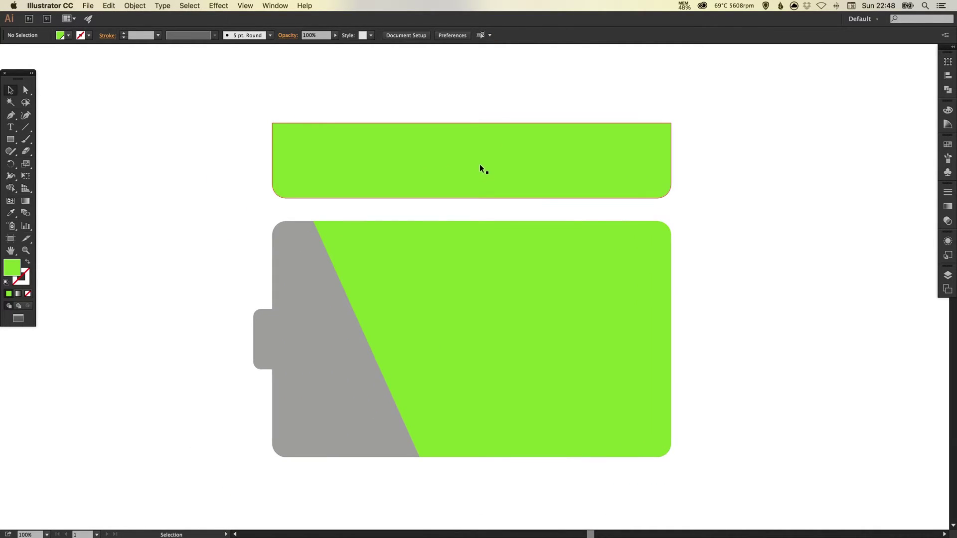
click(481, 168)
click(947, 144)
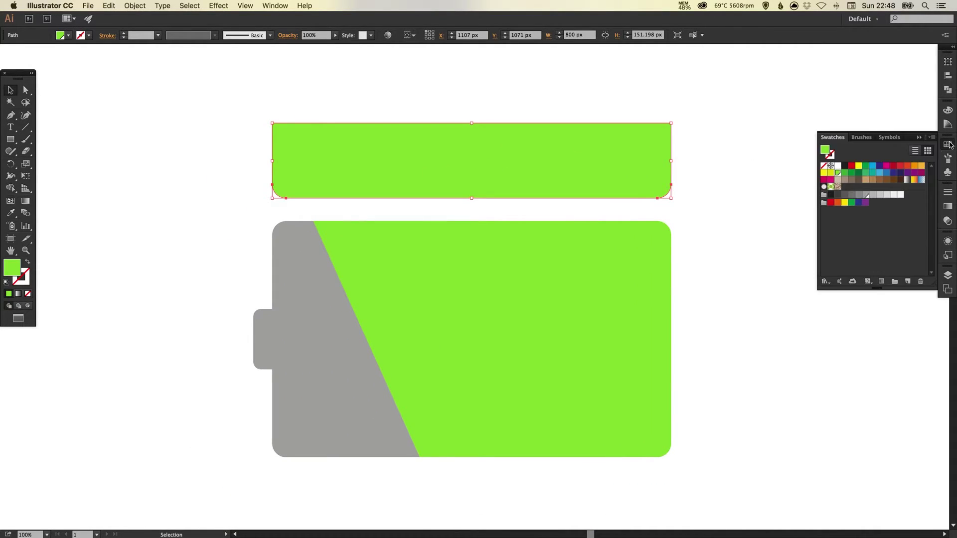
click(838, 166)
click(947, 145)
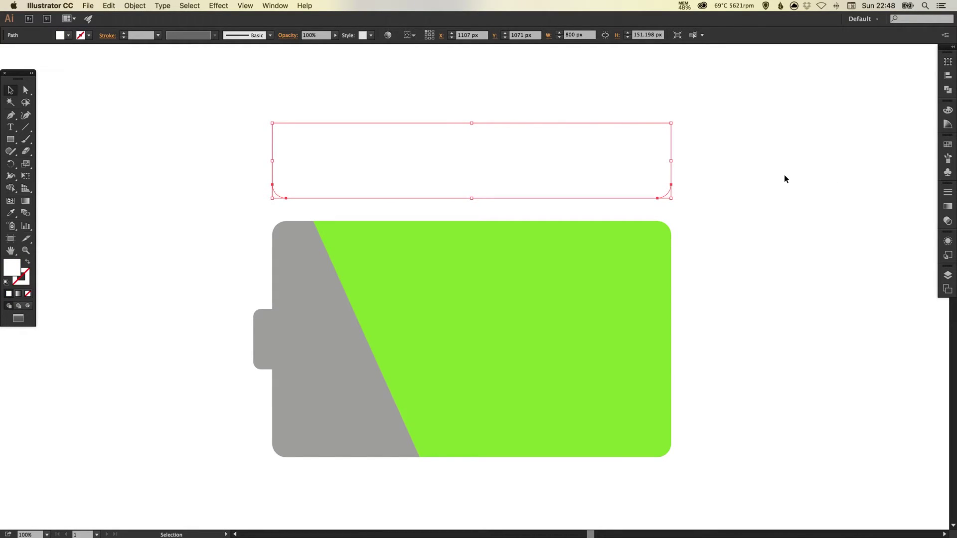
Step: Move the white strip straight down by about 520 px so it lines up with the battery's lower edge
key(shift+Down)
key(shift+Down)
key(shift+Down)
key(shift+Down)
key(shift+Down)
key(shift+Down)
key(shift+Down)
key(shift+Down)
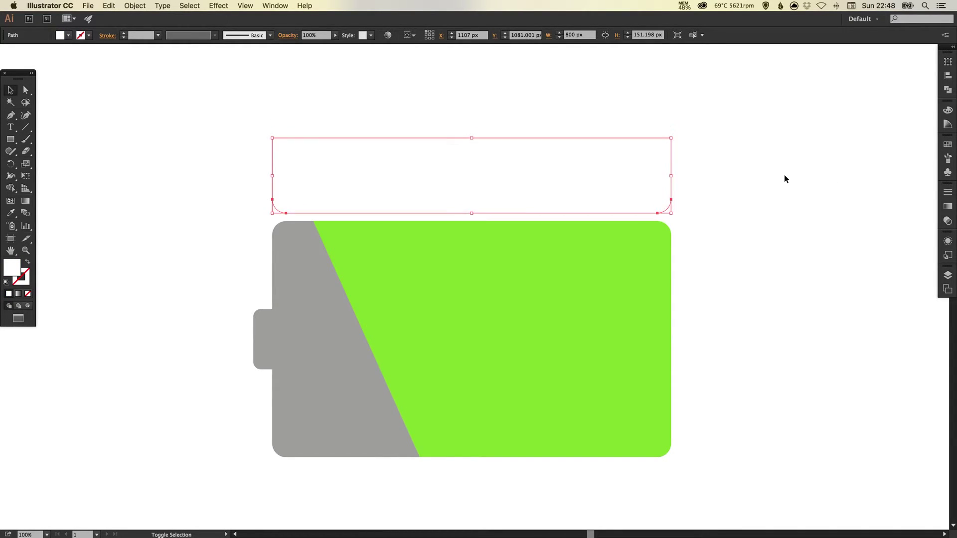
key(shift+Down)
key(shift+Down)
key(shift+Down)
key(shift+Down)
key(shift+Down)
key(shift+Down)
key(shift+Down)
key(shift+Down)
key(shift+Down)
key(shift+Down)
key(shift+Down)
key(shift+Down)
key(shift+Down)
key(shift+Down)
key(shift+Down)
key(shift+Down)
key(shift+Down)
key(shift+Down)
key(shift+Down)
key(shift+Down)
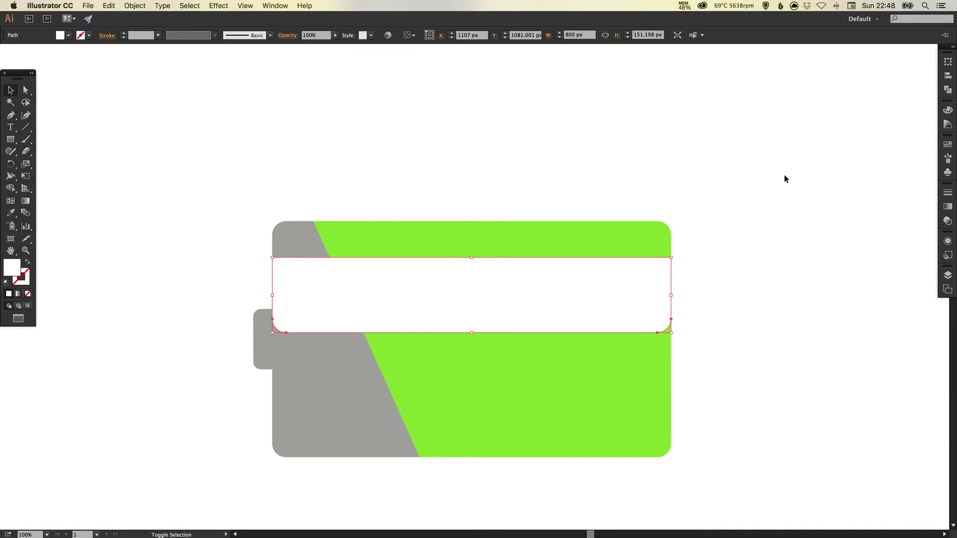
key(shift+Down)
key(shift+Down)
key(shift+Down)
key(shift+Down)
key(shift+Down)
key(shift+Down)
key(shift+Down)
key(shift+Down)
key(shift+Down)
key(shift+Down)
key(shift+Down)
key(shift+Down)
key(shift+Down)
key(shift+Down)
key(shift+Down)
key(shift+Down)
key(shift+Down)
key(shift+Down)
key(shift+Down)
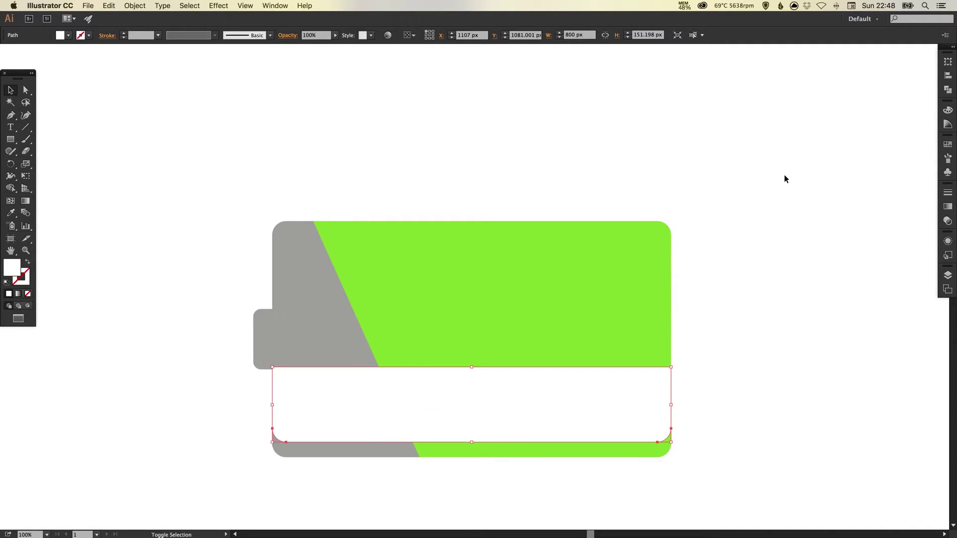
key(shift+Down)
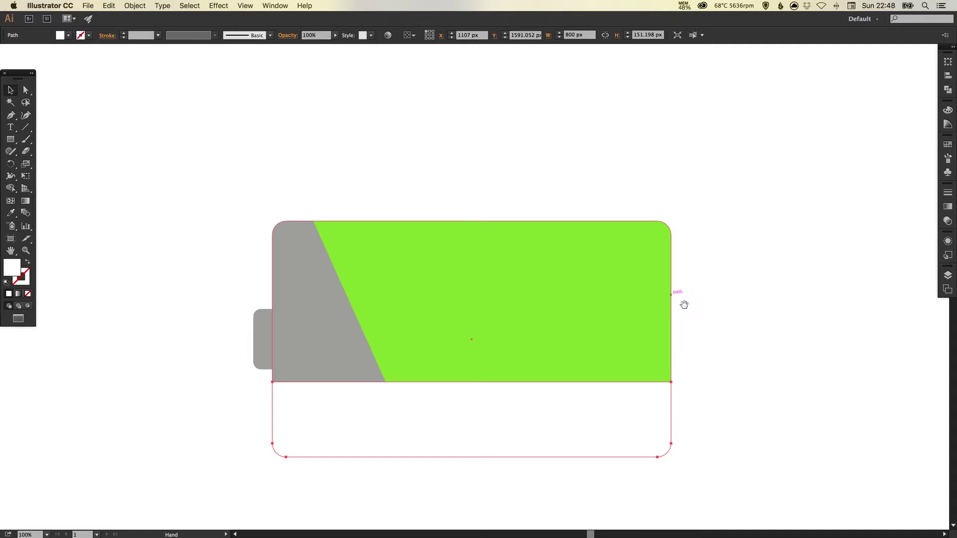
scroll(830, 213, down, 4)
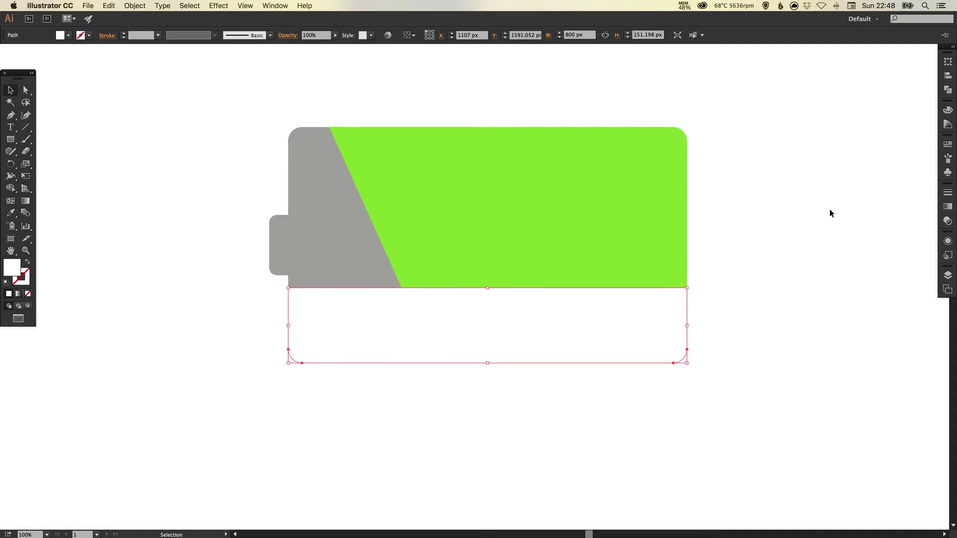
Step: Set the white strip's opacity to 10%
click(947, 223)
click(916, 200)
text(10)
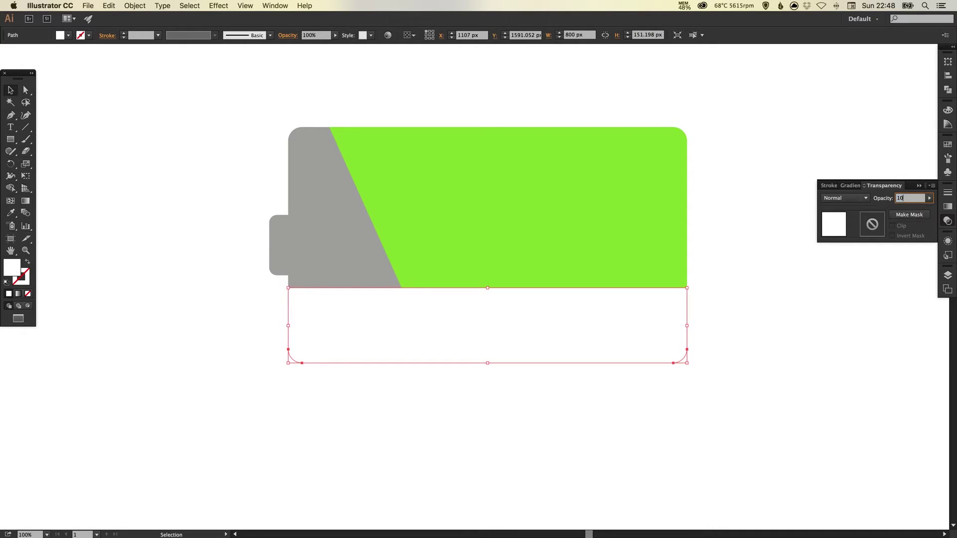
key(Return)
click(726, 285)
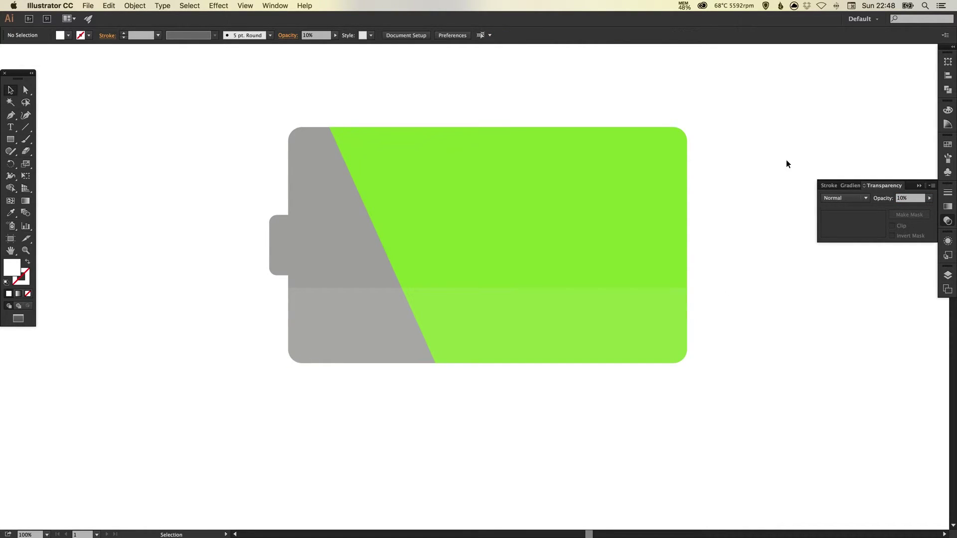
click(949, 222)
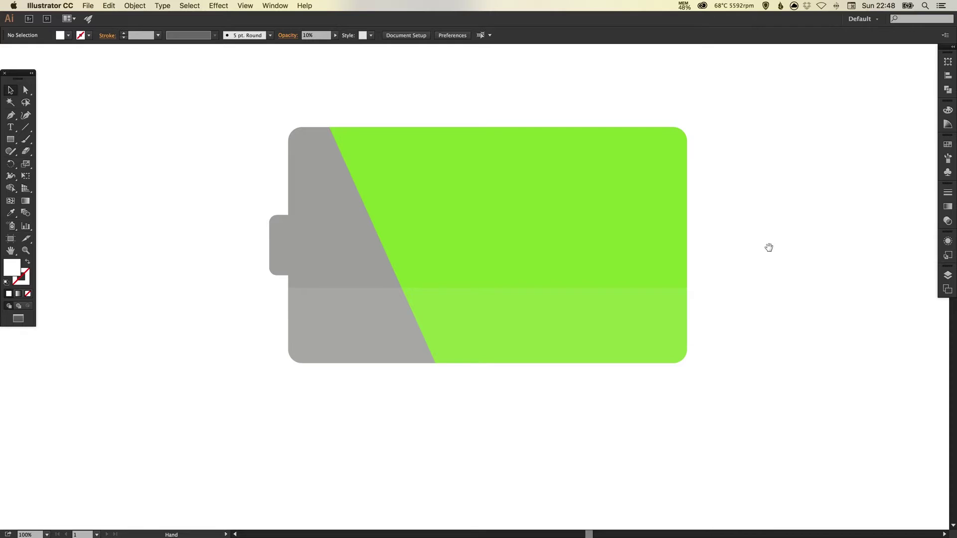
scroll(767, 249, right, 2)
scroll(767, 250, up, 1)
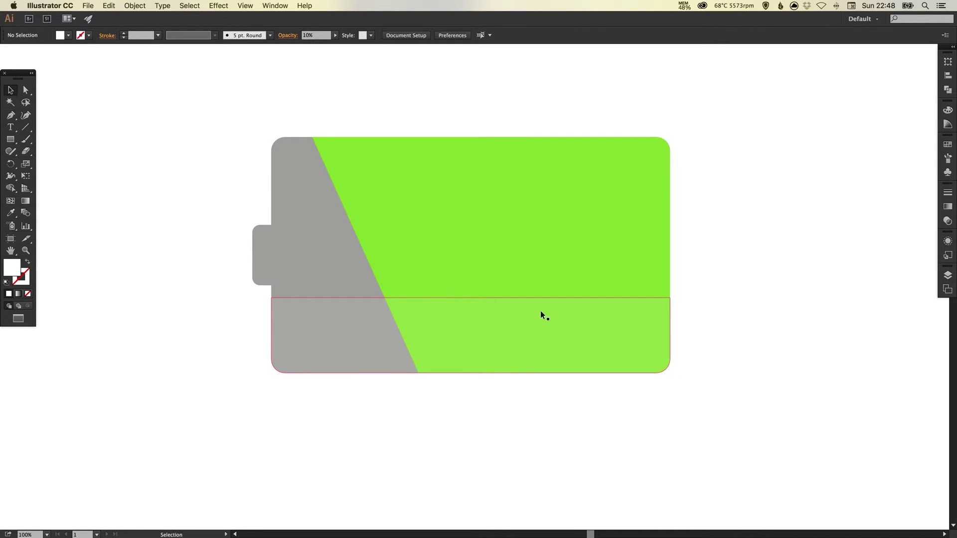
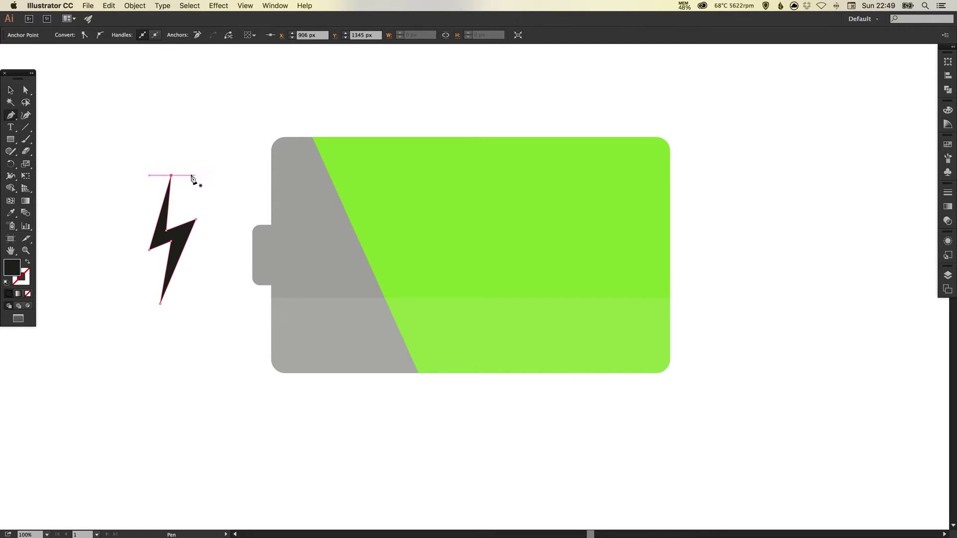
Step: Shift the black lightning bolt's upper tip about 8 px right and 9 px down
key(v)
click(209, 172)
key(a)
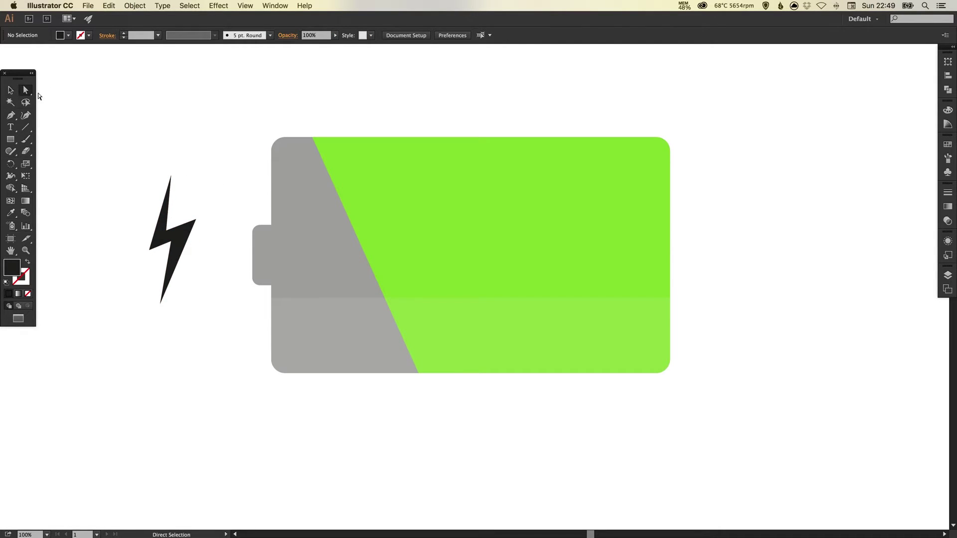
drag(160, 160, 189, 176)
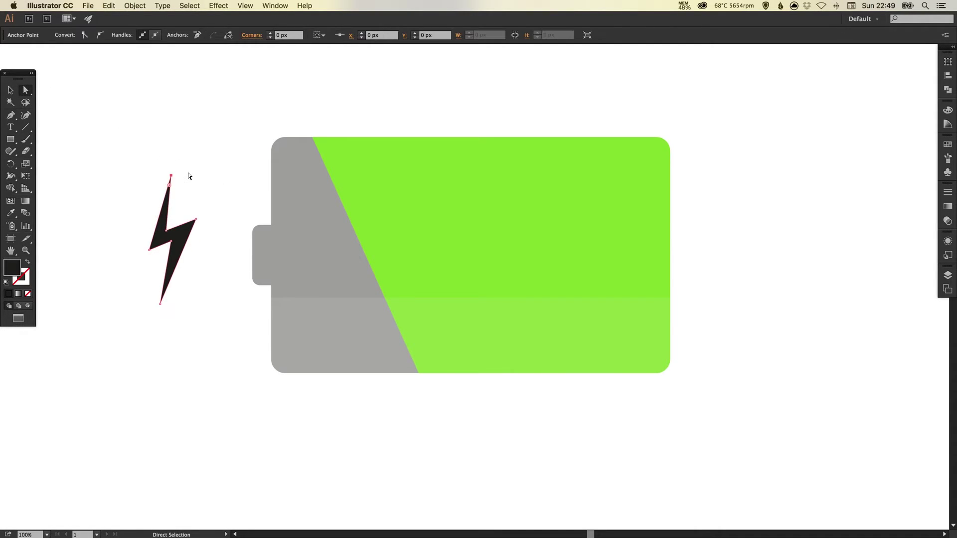
key(Right)
key(Right)
key(Right)
key(Right)
key(Right)
key(Right)
key(Down)
key(Down)
key(Down)
key(Down)
key(Down)
key(Down)
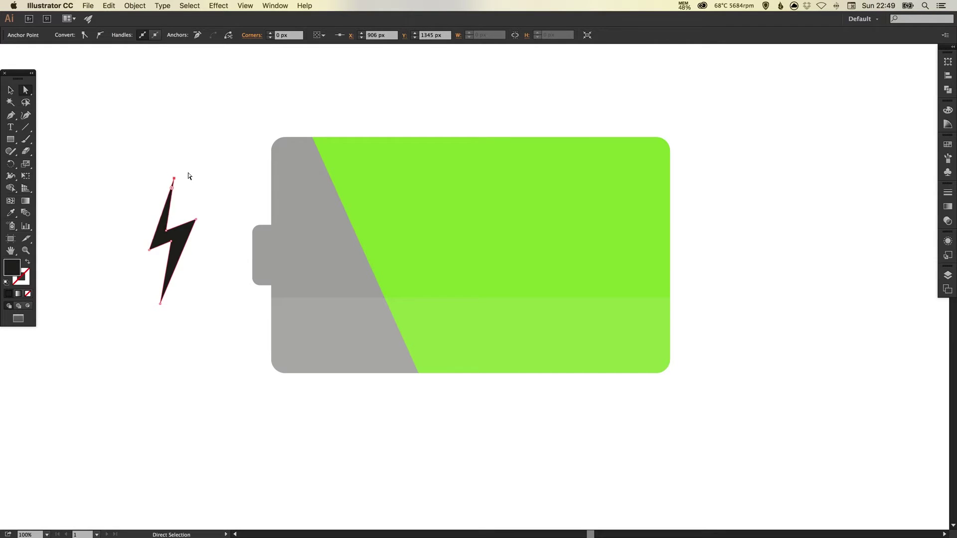
key(Right)
key(Right)
key(Right)
key(Right)
key(Right)
key(Right)
key(Right)
key(Right)
key(Down)
key(Down)
key(Down)
key(Down)
key(Down)
key(Down)
key(Down)
key(Down)
key(Down)
Step: Raise the lightning bolt's lower tip by about 22 px and shift it slightly left
click(160, 304)
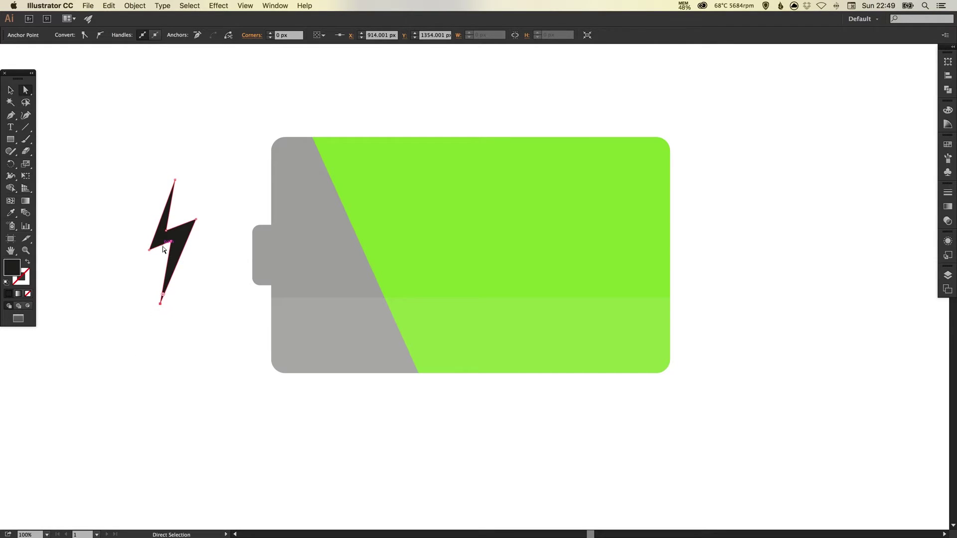
key(Left)
key(Left)
key(Left)
key(Up)
key(Up)
key(Up)
key(Up)
key(Up)
key(Up)
key(Left)
key(Left)
key(Left)
key(Up)
key(Up)
key(Up)
key(Up)
key(Up)
key(Up)
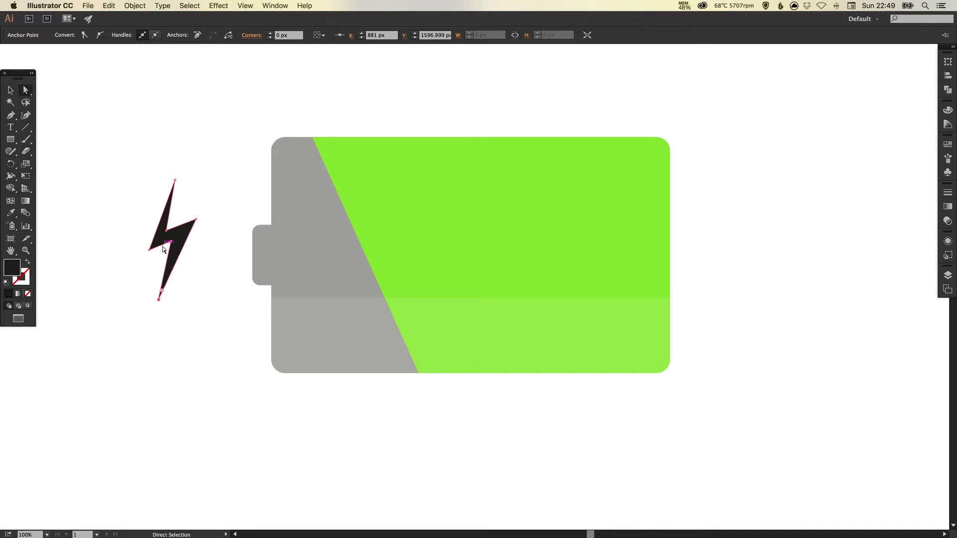
key(Up)
key(Up)
key(Up)
key(Up)
key(Up)
key(Up)
key(Up)
key(Up)
key(Up)
key(Right)
Step: Lower the lightning bolt's upper tip by a few more pixels
drag(166, 157, 199, 181)
key(Down)
key(Down)
key(Down)
key(Down)
key(Down)
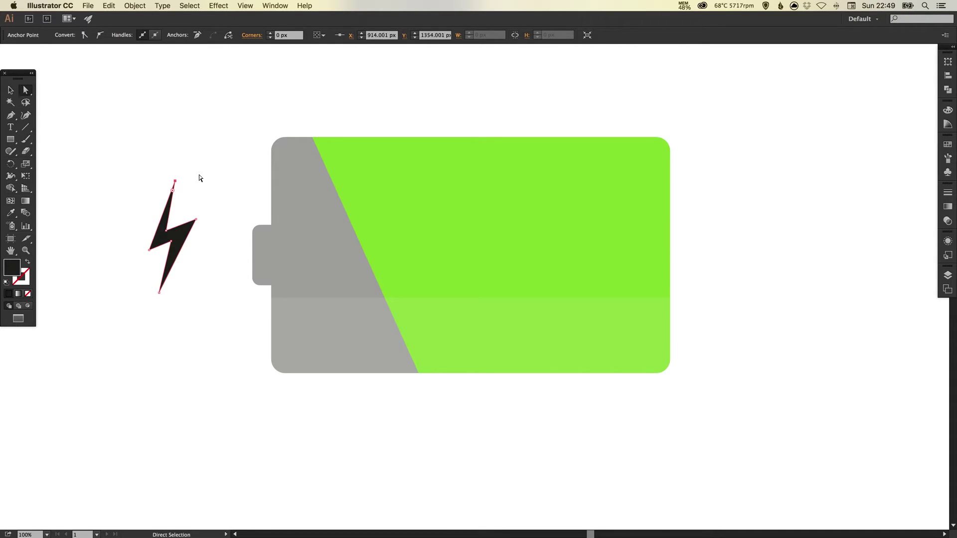
click(198, 174)
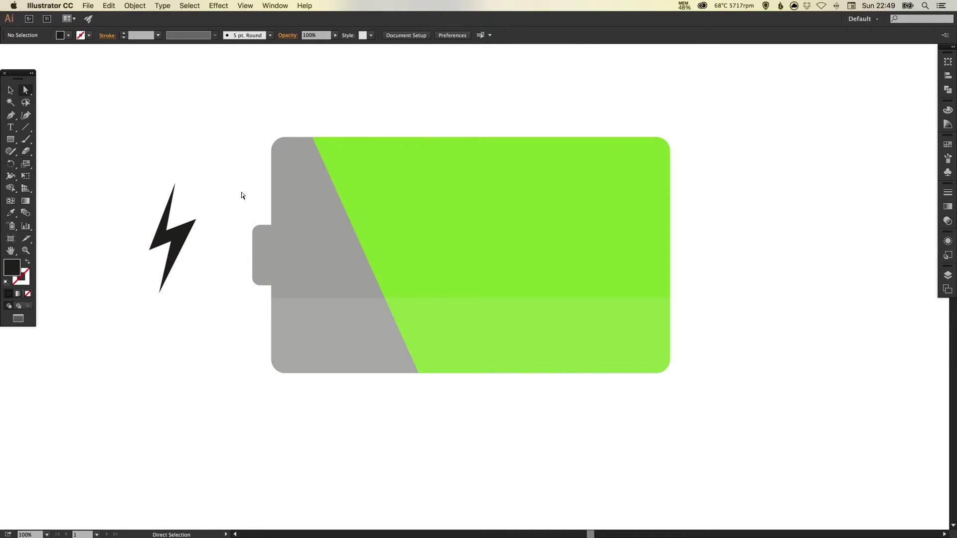
Step: Shift the lightning bolt's upper inner corner point slightly right and up to slim that notch
click(169, 228)
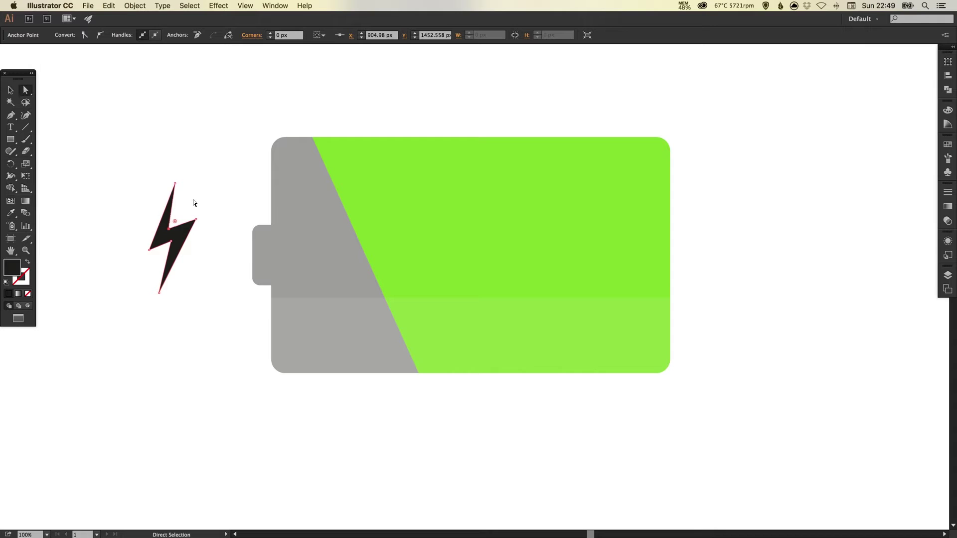
key(v)
click(193, 203)
key(a)
click(171, 230)
key(super+shift+a)
key(v)
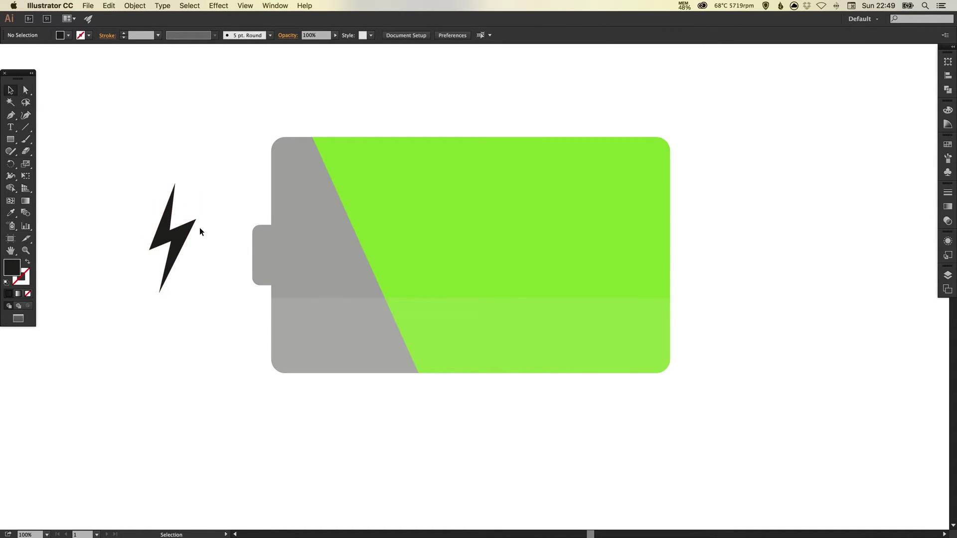
Step: Move the lightning bolt onto the battery's green body and raise its lower tip by about 7 px
drag(179, 235, 531, 220)
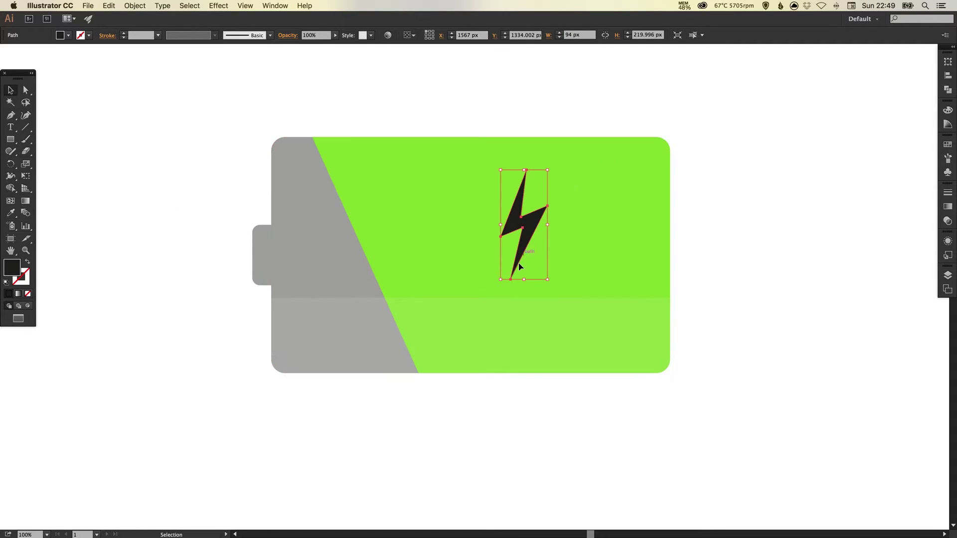
key(super+shift+a)
key(a)
click(510, 279)
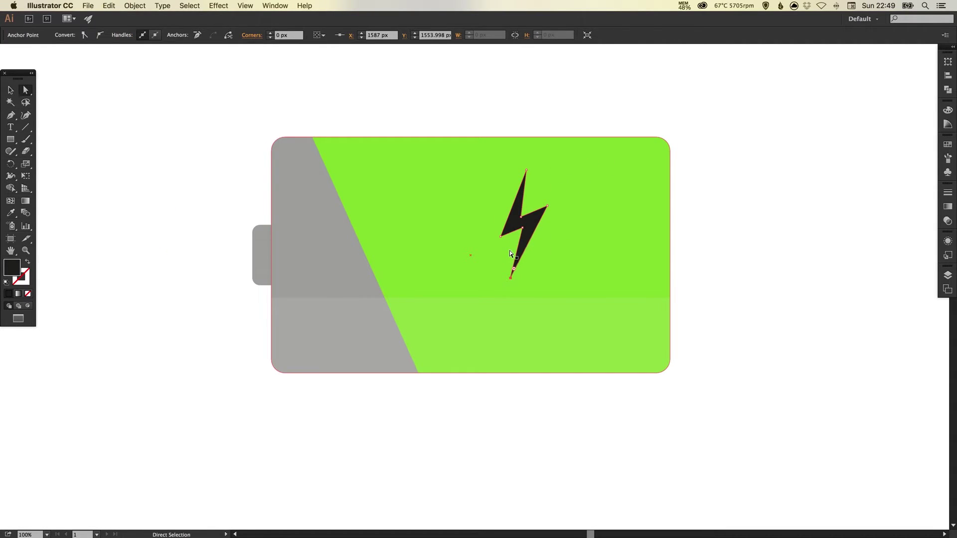
key(v)
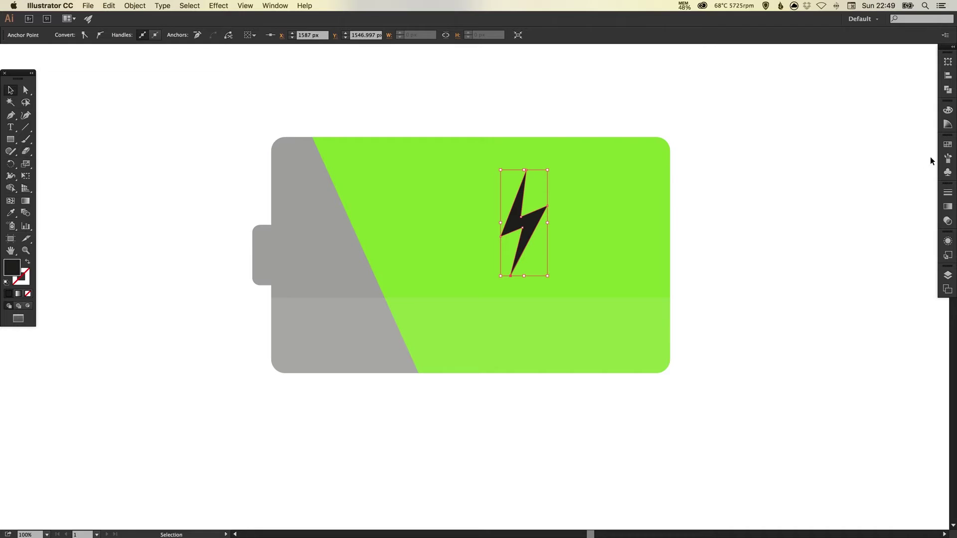
Step: Fill the lightning bolt with white and place it near the centre of the battery
click(947, 145)
click(846, 166)
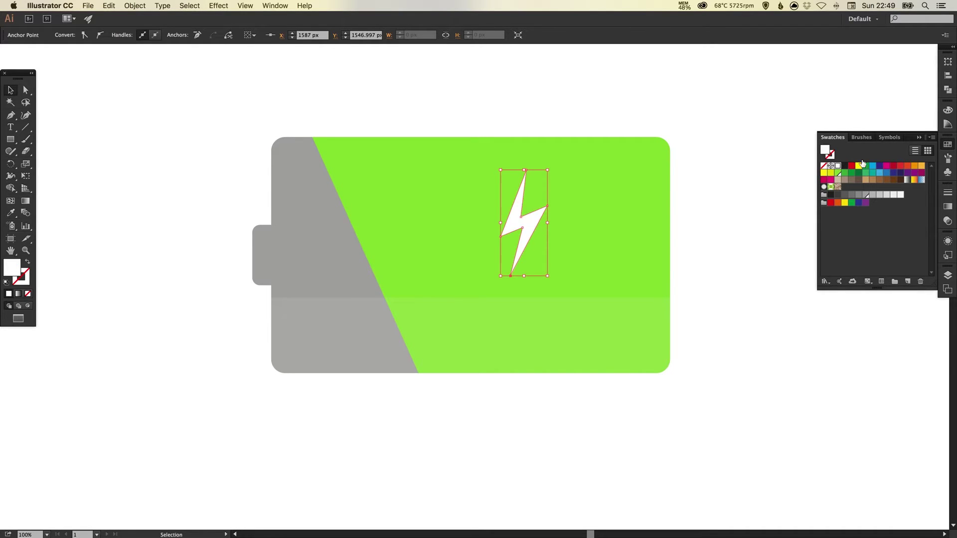
click(684, 163)
key(a)
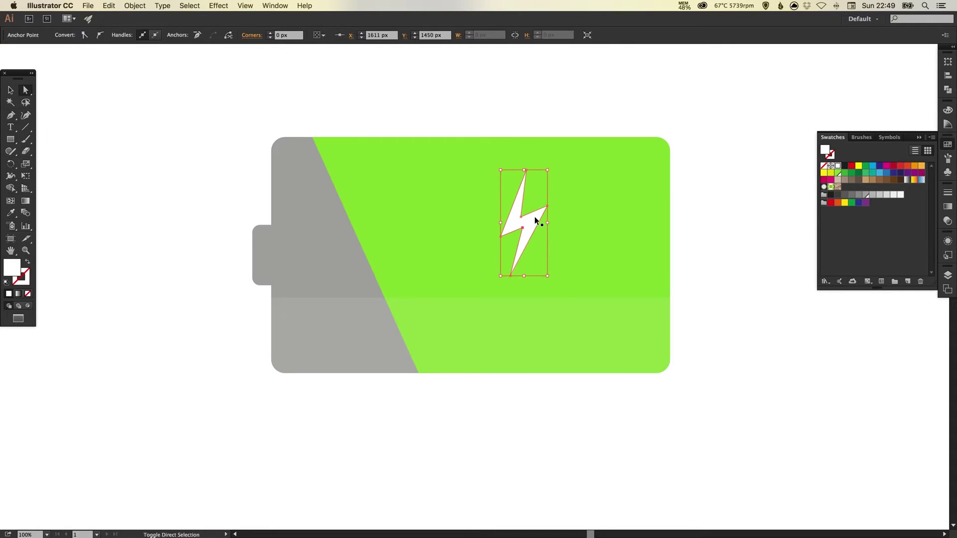
key(v)
drag(531, 220, 490, 254)
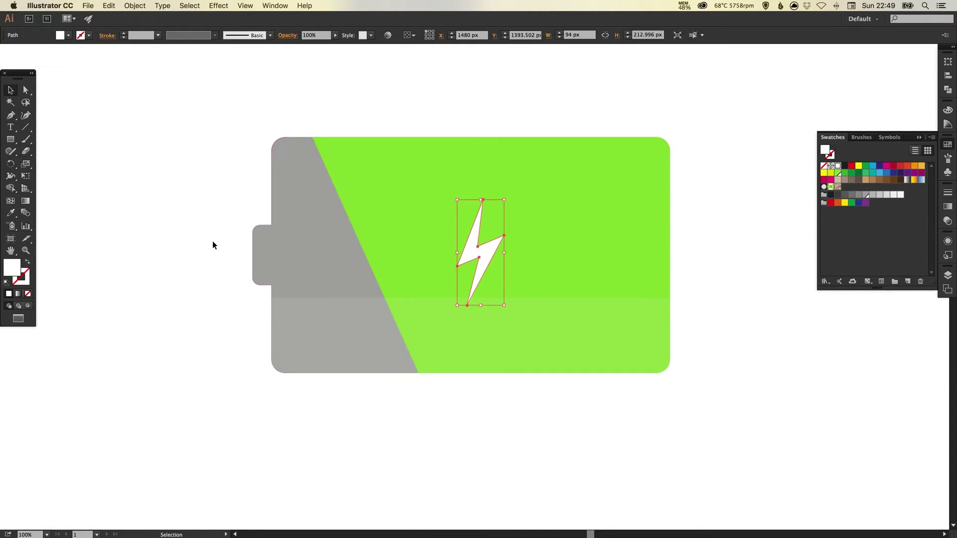
Step: Group all the battery shapes together, leaving out the lightning bolt
drag(196, 209, 424, 334)
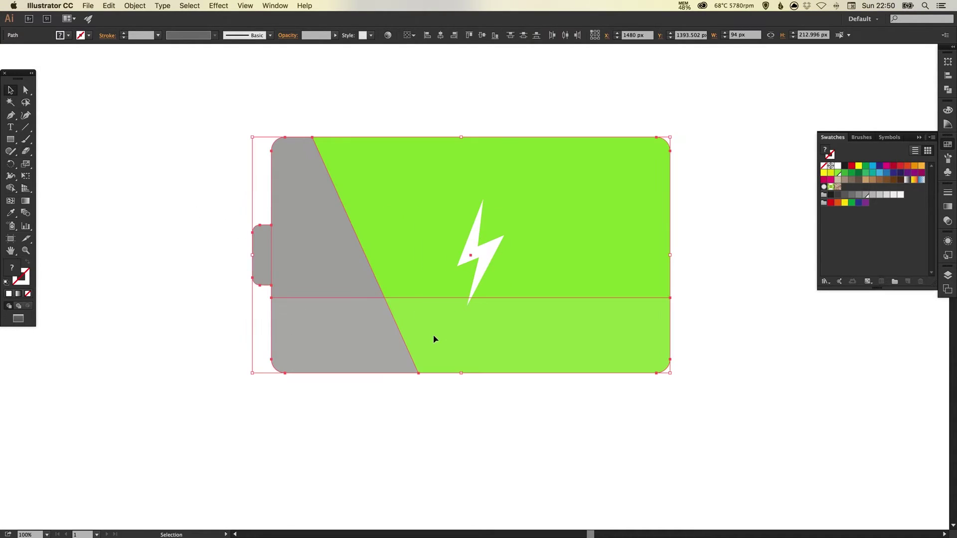
click(135, 5)
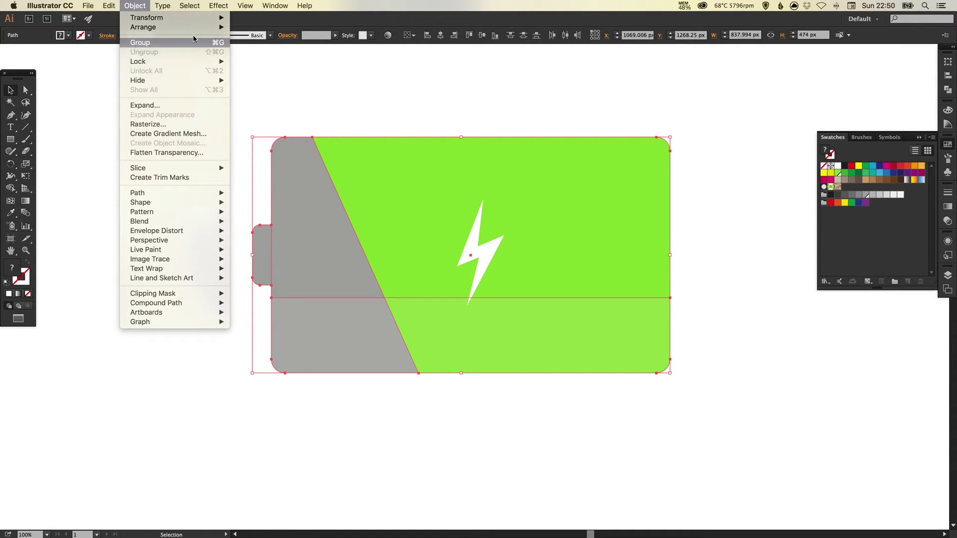
click(137, 43)
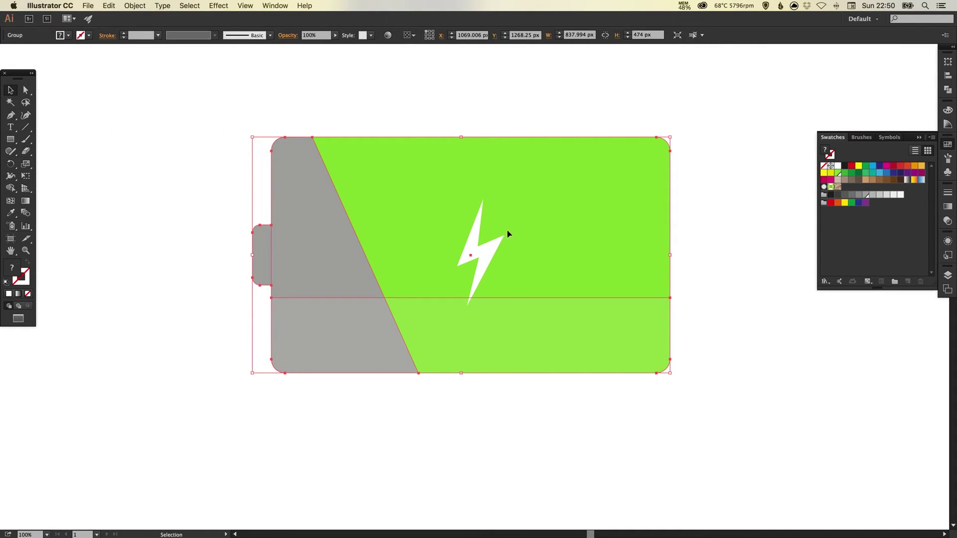
Step: Align the lightning bolt and the battery group to each other's vertical and horizontal centres
shift+click(475, 240)
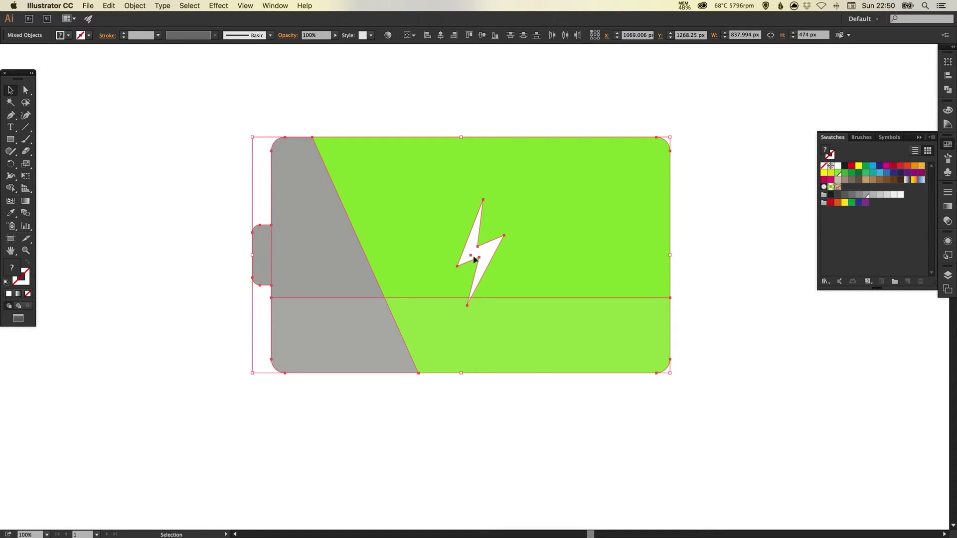
click(484, 36)
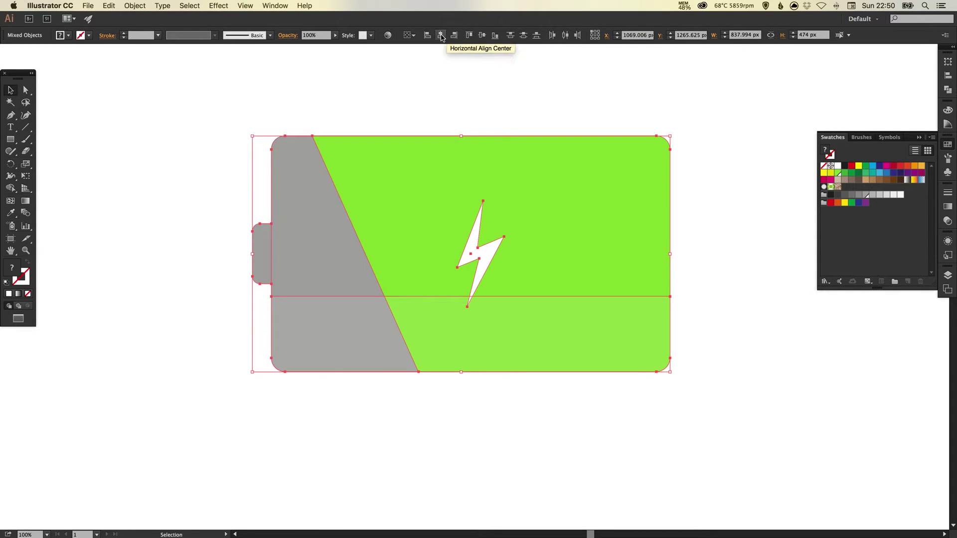
click(441, 36)
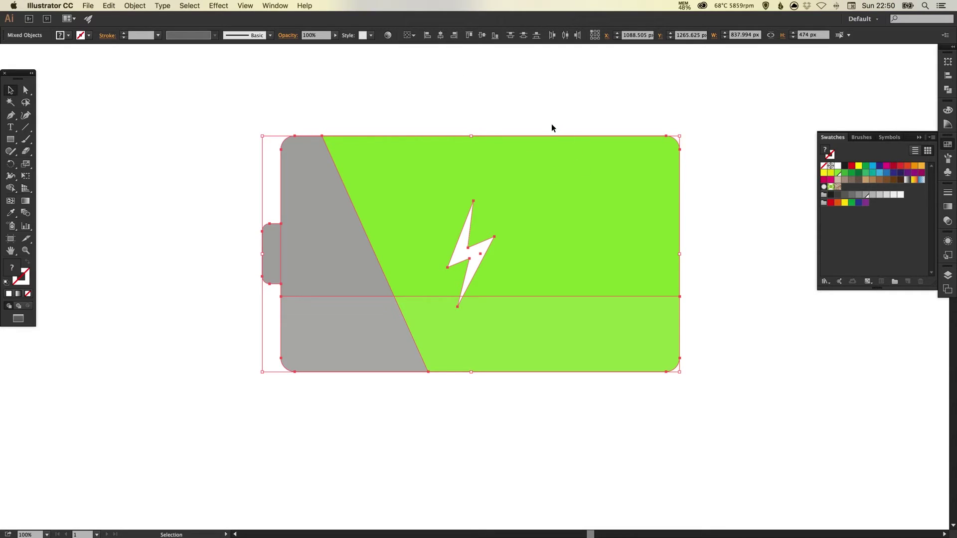
click(445, 116)
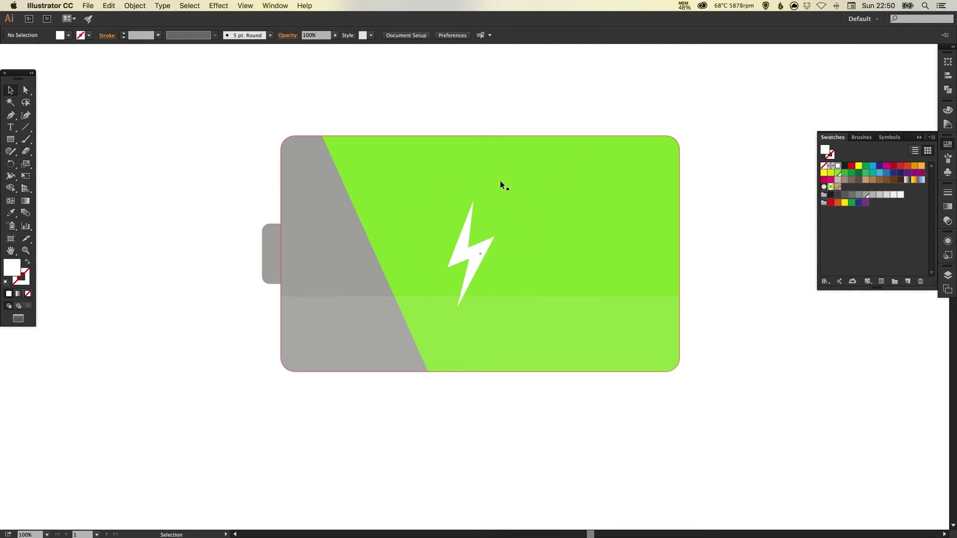
Step: Shift the upper tip of the lightning bolt to the right, to about X 1526.5 px
key(a)
click(480, 201)
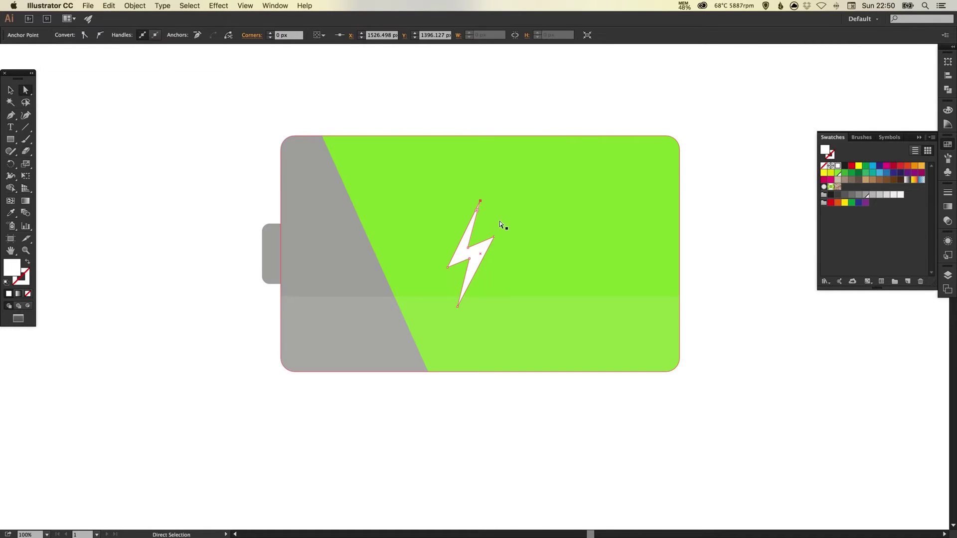
click(502, 265)
Step: Try to move the lightning bolt's lower tip slightly up and to the right
drag(458, 306, 460, 299)
key(ctrl+z)
key(ctrl+z)
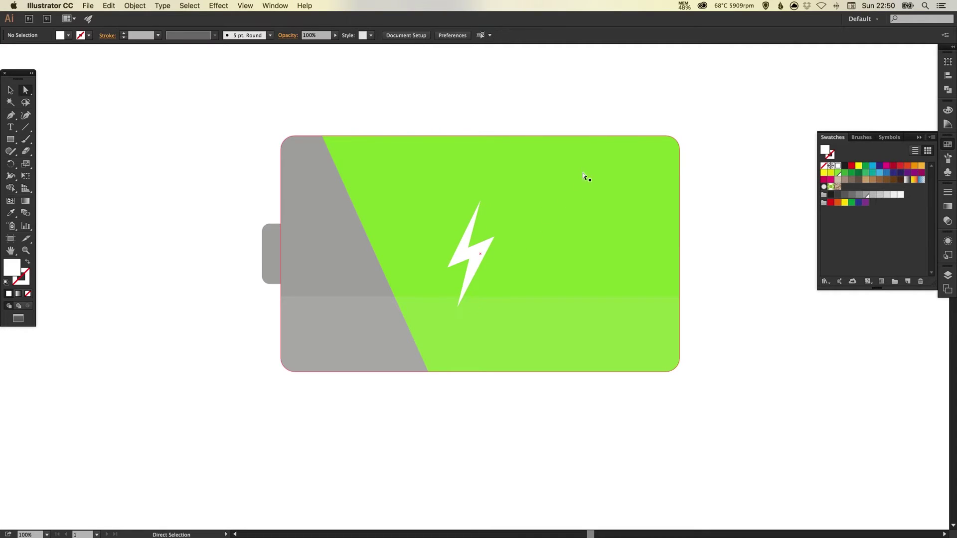
Step: Nudge the lightning bolt's lower inner anchor point a few pixels to the right
key(v)
key(a)
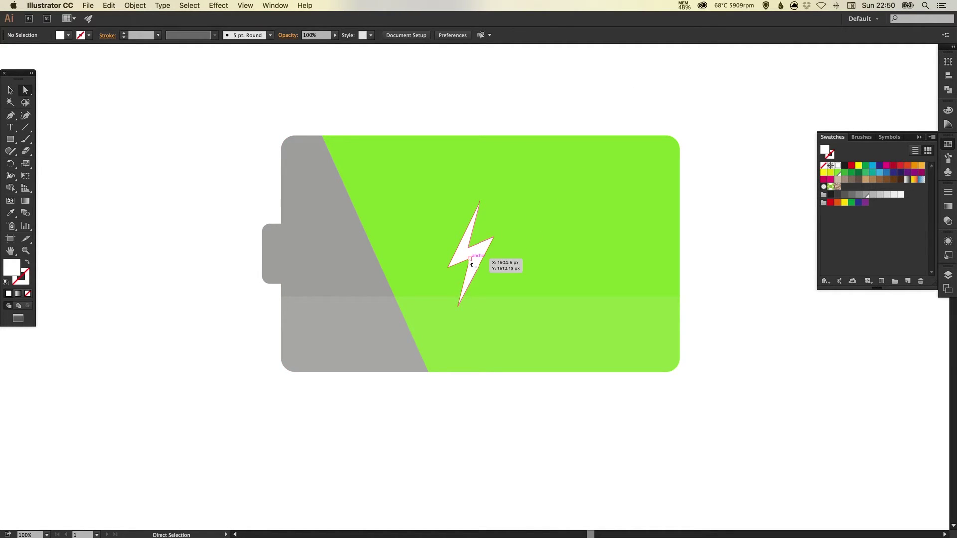
click(470, 263)
key(Right)
key(Right)
key(Right)
key(Right)
key(Right)
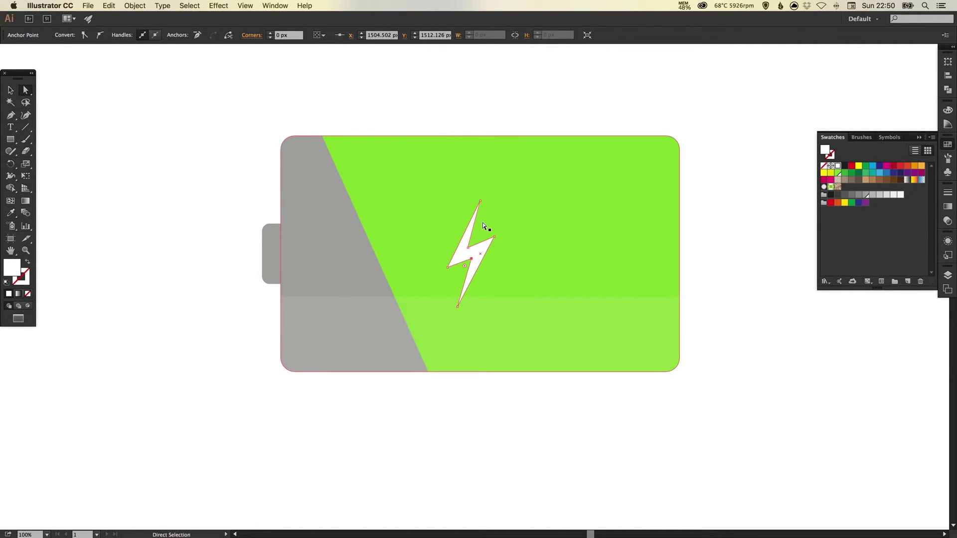
Step: Nudge the lightning bolt's upper inner anchor point slightly to the right and deselect the bolt
click(468, 248)
key(Right)
key(Right)
key(Right)
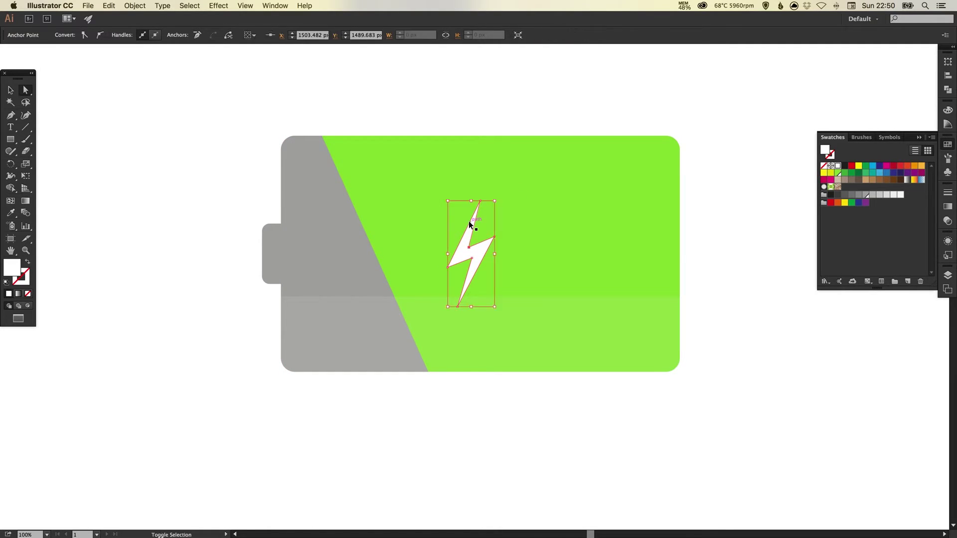
click(622, 192)
Step: Move the whole lightning bolt slightly to the right on the battery
key(v)
key(super+minus)
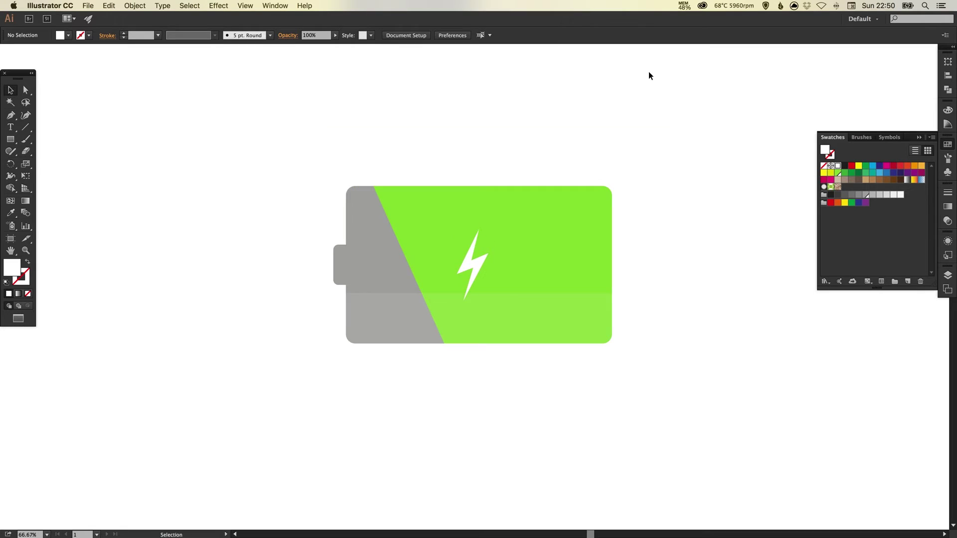
drag(481, 263, 486, 264)
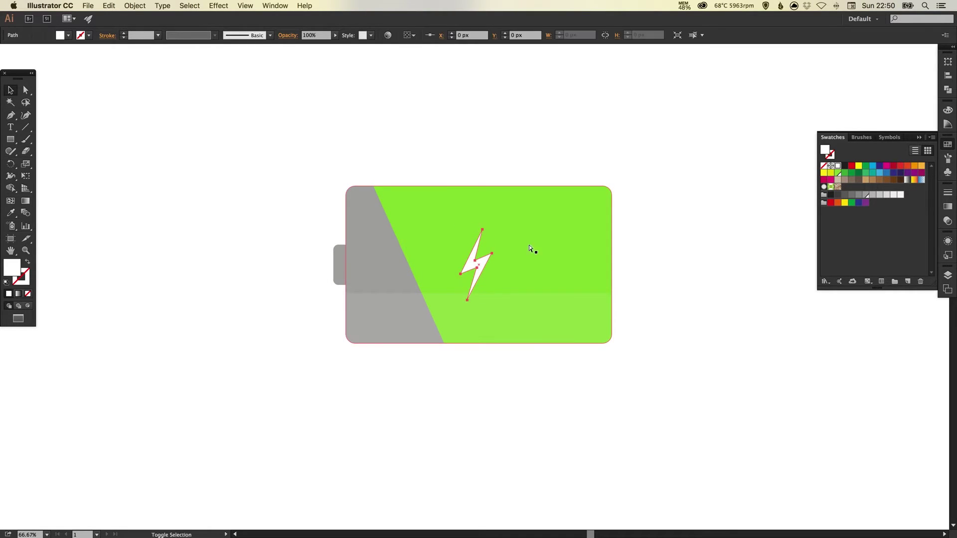
click(582, 139)
Step: Ungroup the battery shapes so each part can be edited separately
scroll(576, 175, up, 2)
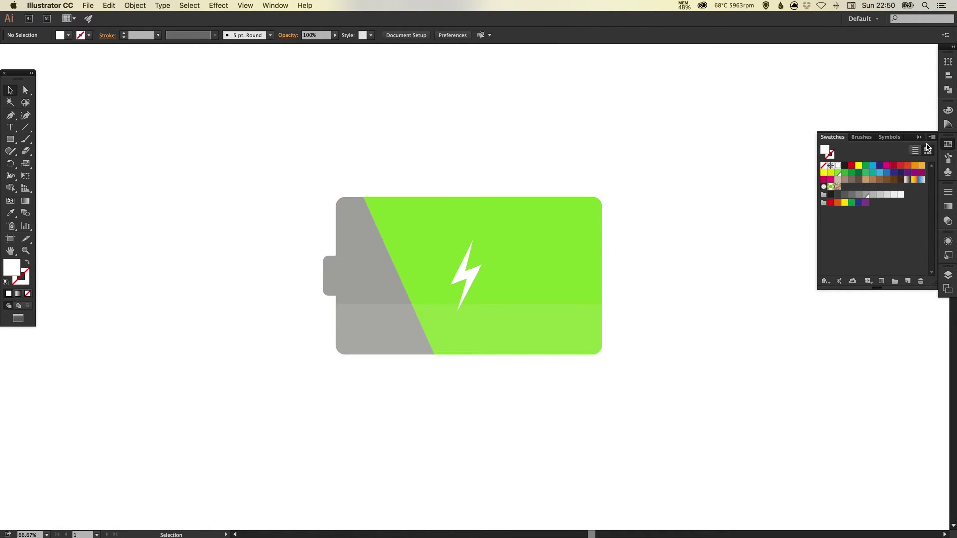
click(948, 144)
drag(543, 255, 546, 265)
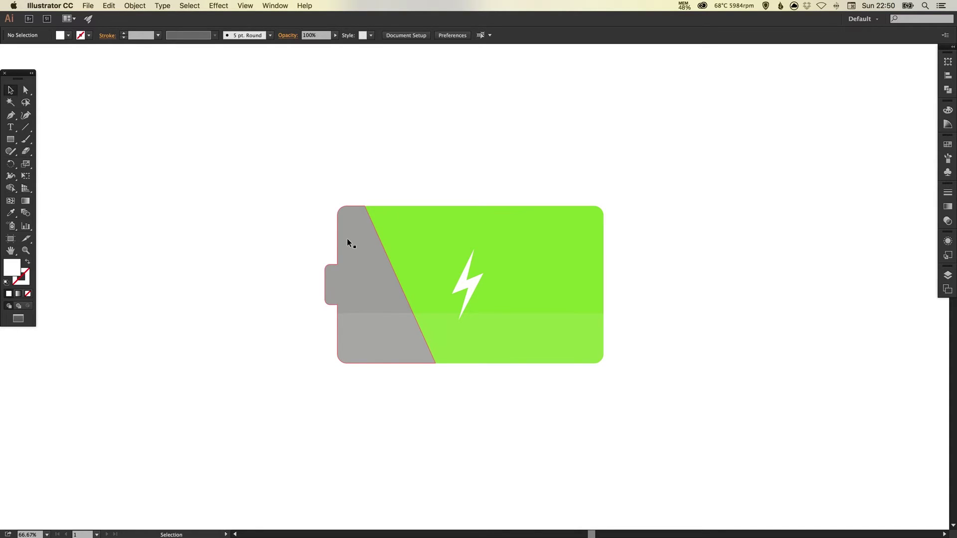
key(space)
drag(312, 338, 302, 305)
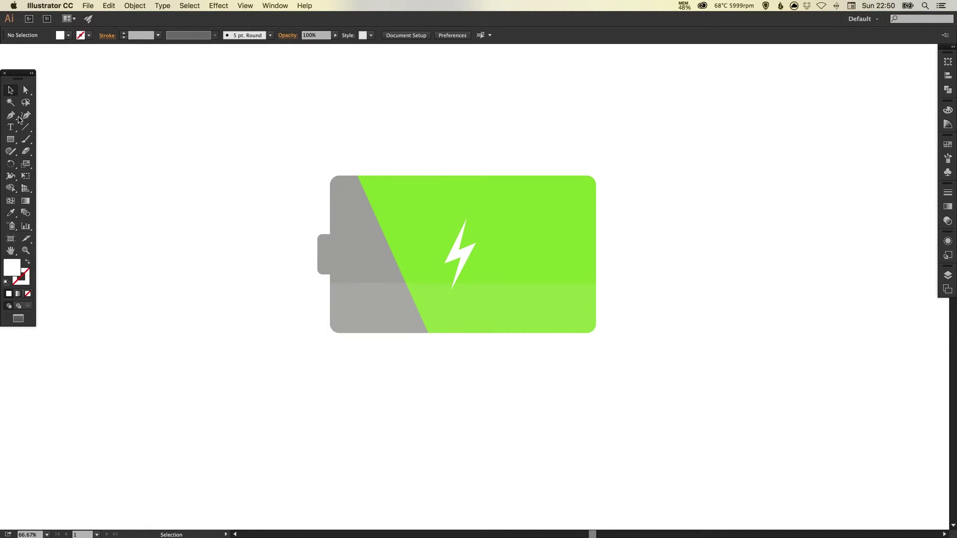
click(539, 292)
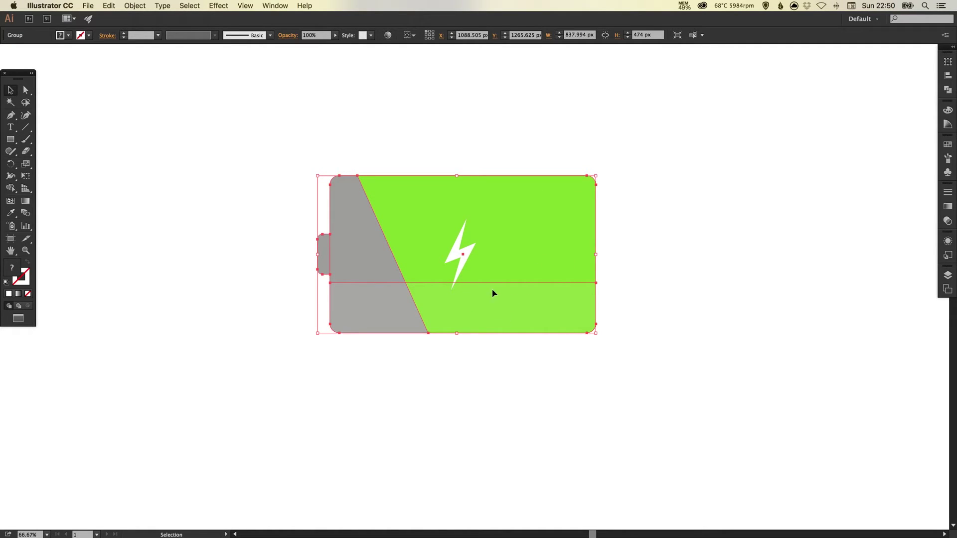
click(135, 6)
click(152, 51)
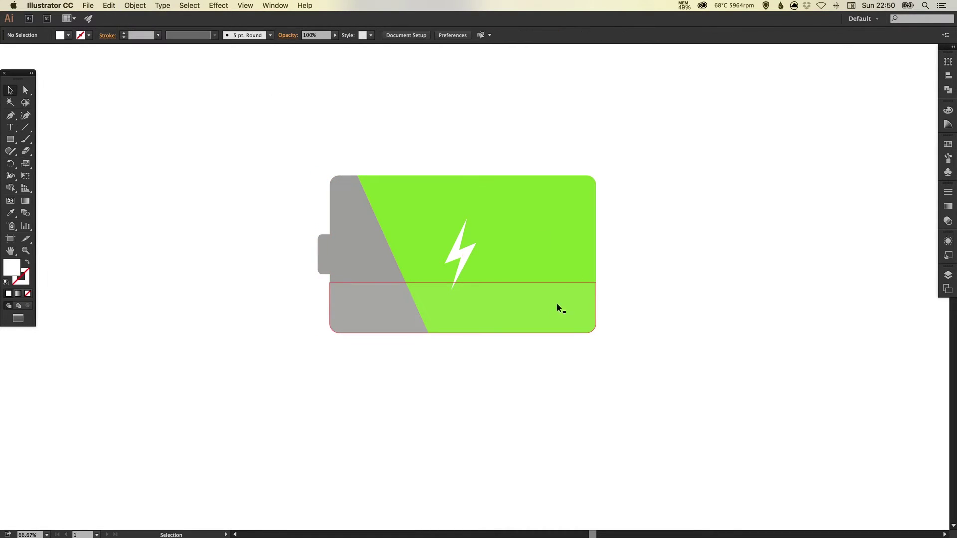
Step: Duplicate the translucent white lower highlight in place, exactly over the original
click(572, 298)
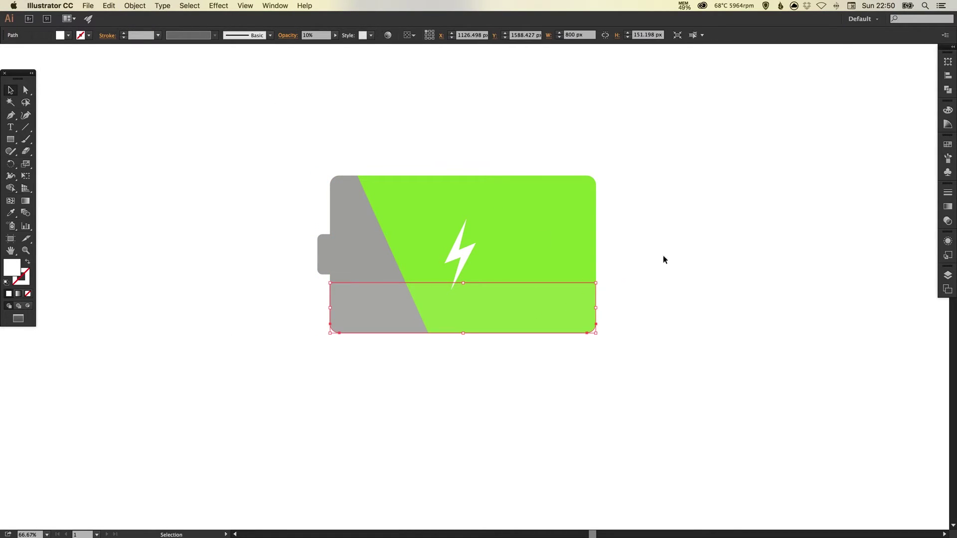
key(a)
key(v)
click(109, 6)
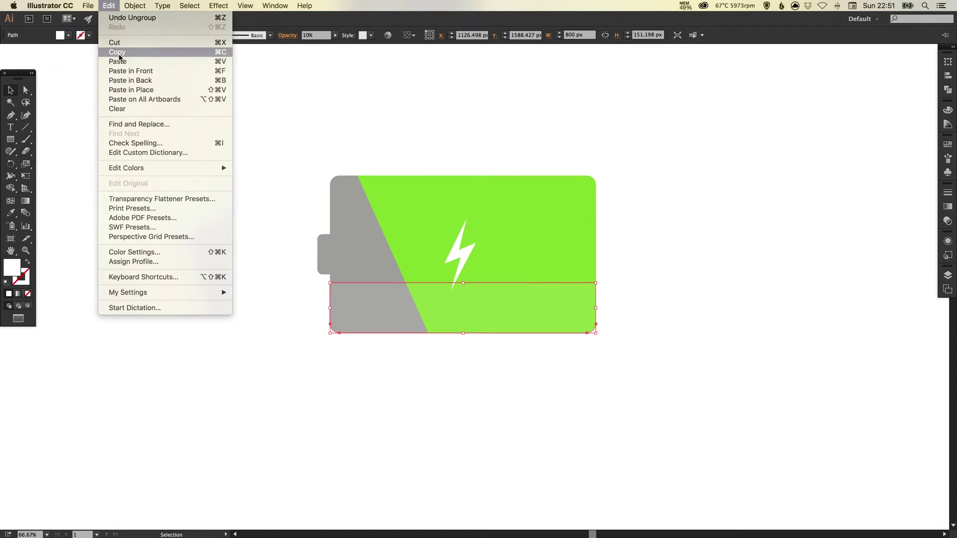
click(136, 90)
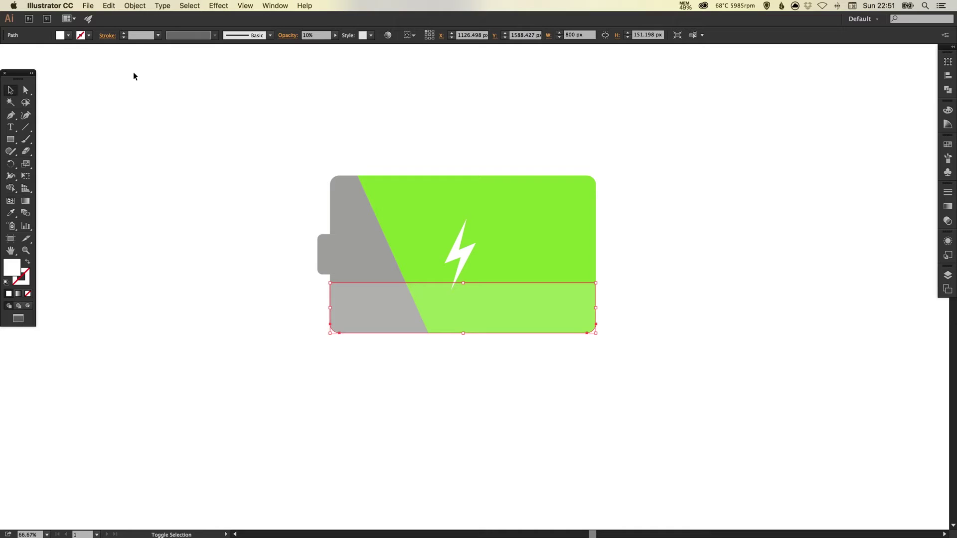
Step: Move the duplicated highlight straight down by about 210 px so it sits below the battery
key(Down)
key(Down)
key(Down)
key(Down)
key(Down)
key(Down)
key(Down)
key(Down)
key(Down)
key(Down)
key(Down)
key(Down)
key(Down)
key(Down)
key(Down)
key(Down)
key(Down)
key(Down)
key(Down)
key(Down)
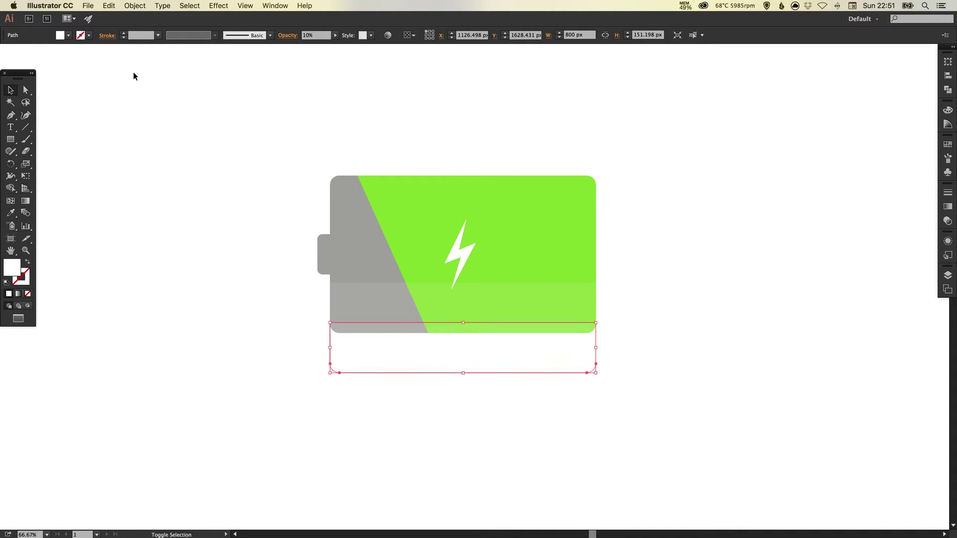
key(shift+Down)
key(shift+Down)
key(shift+Down)
key(shift+Down)
key(shift+Down)
key(shift+Down)
key(shift+Down)
key(shift+Down)
key(shift+Down)
key(shift+Down)
key(shift+Down)
key(shift+Down)
key(shift+Down)
key(shift+Down)
key(shift+Down)
key(shift+Down)
key(shift+Down)
Step: Fill the duplicated highlight shape with black and set its opacity to 100%
click(947, 144)
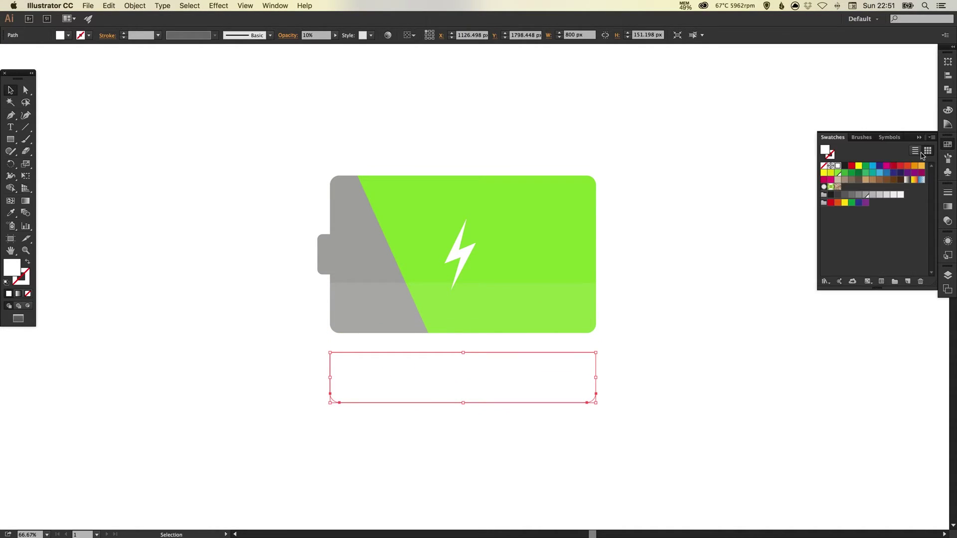
click(846, 167)
click(949, 222)
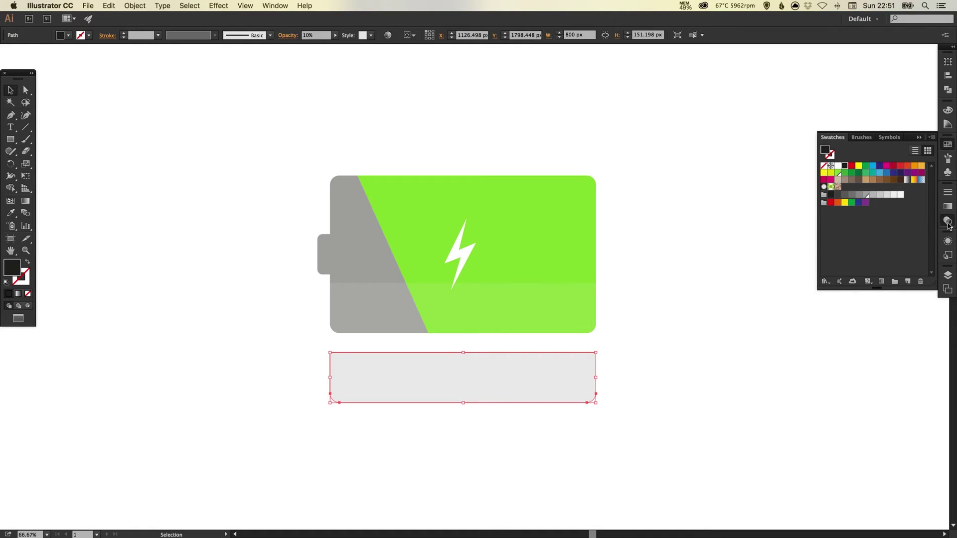
click(930, 198)
drag(891, 207, 937, 214)
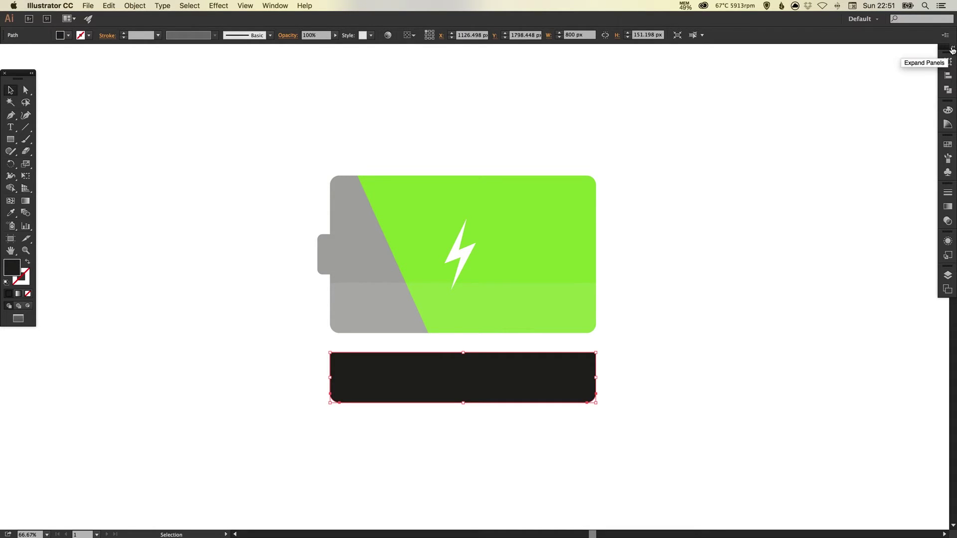
Step: Apply a linear white-to-black gradient fill to the duplicated shape below the battery
click(953, 49)
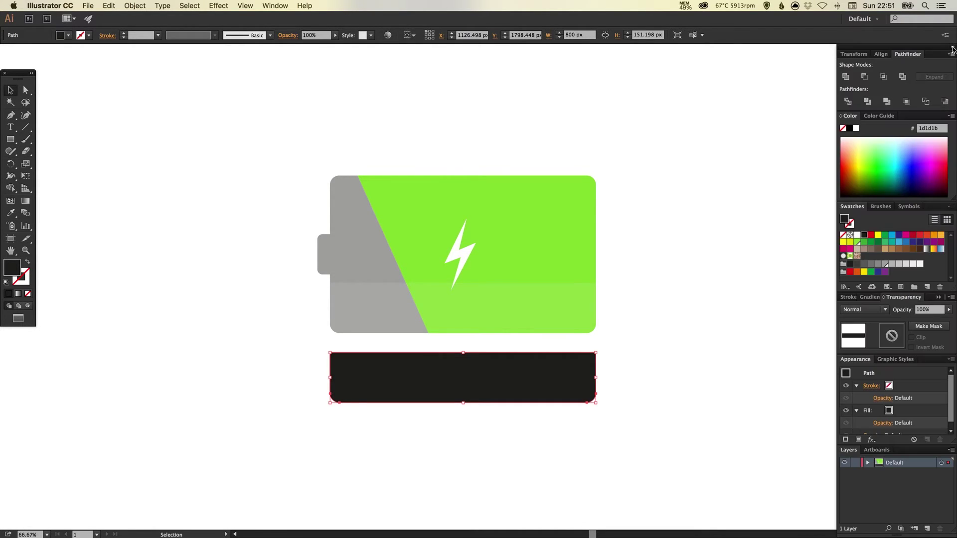
click(875, 297)
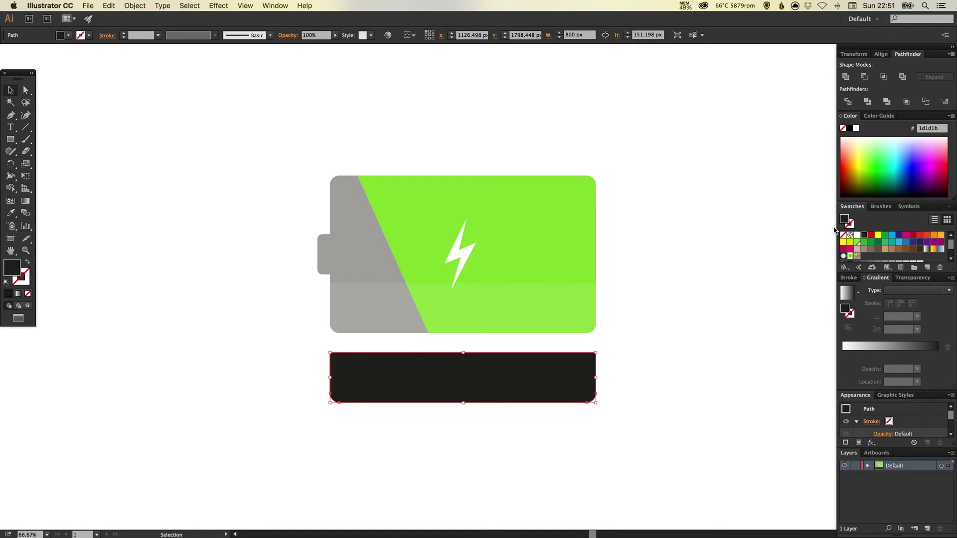
click(894, 351)
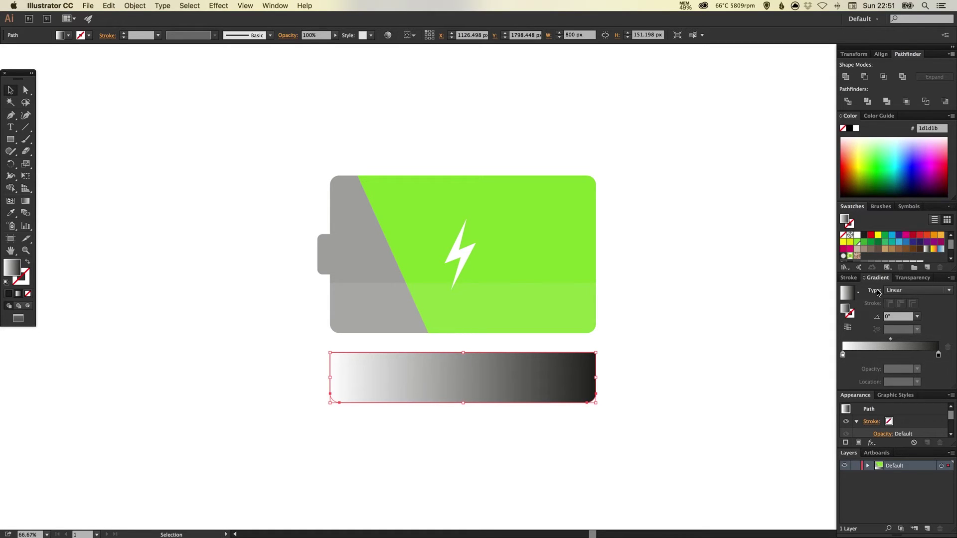
drag(865, 239, 940, 359)
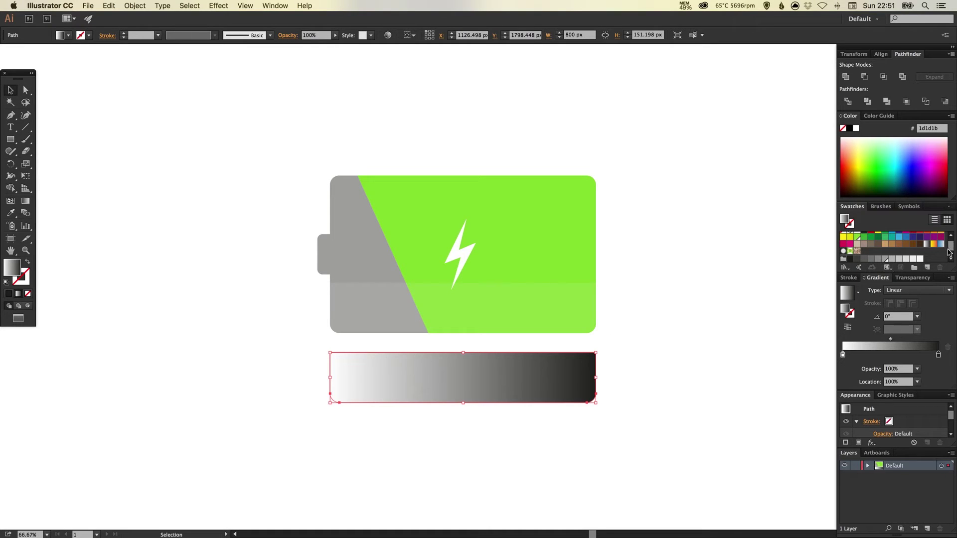
scroll(951, 251, up, 3)
drag(858, 235, 843, 355)
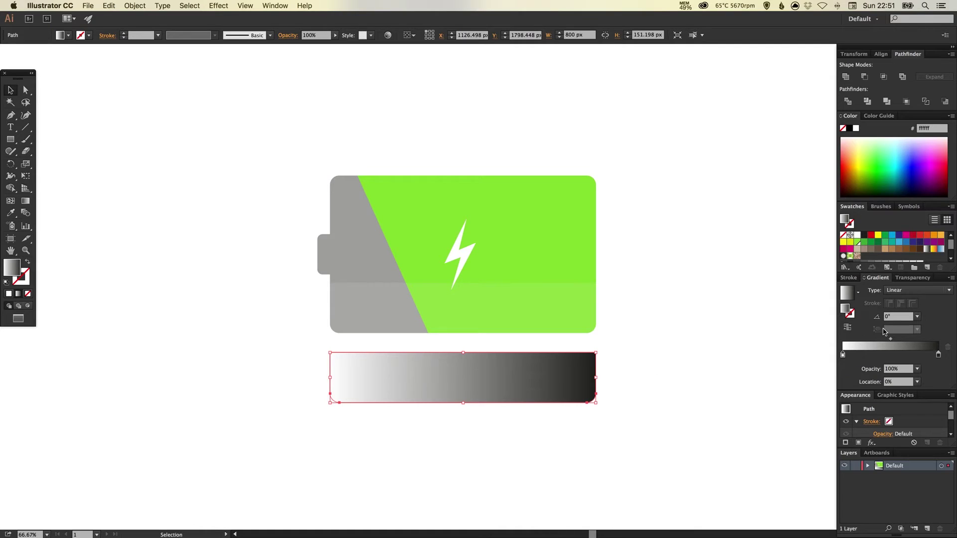
Step: Set the gradient angle to 90° and reverse the gradient so its dark end is at the shape's bottom
click(895, 317)
key(Return)
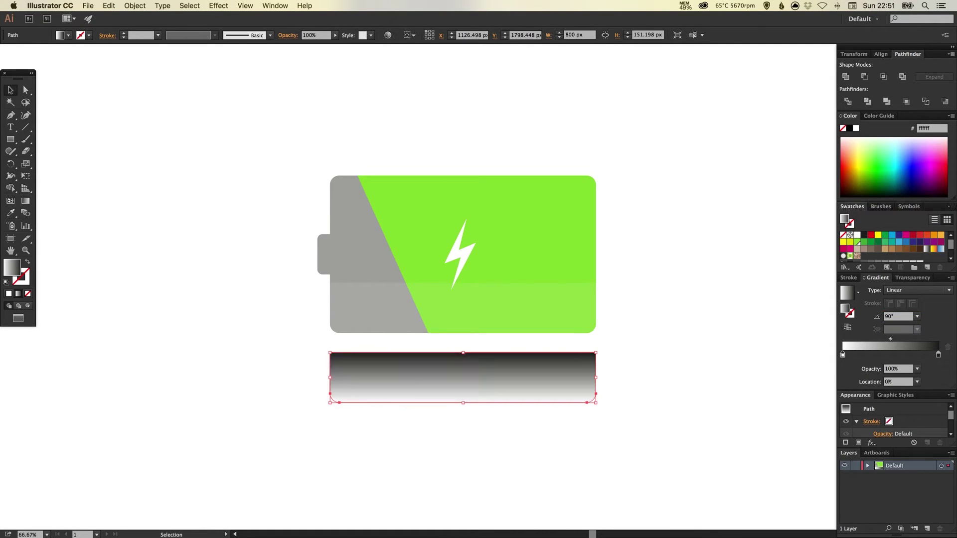
click(848, 327)
click(848, 327)
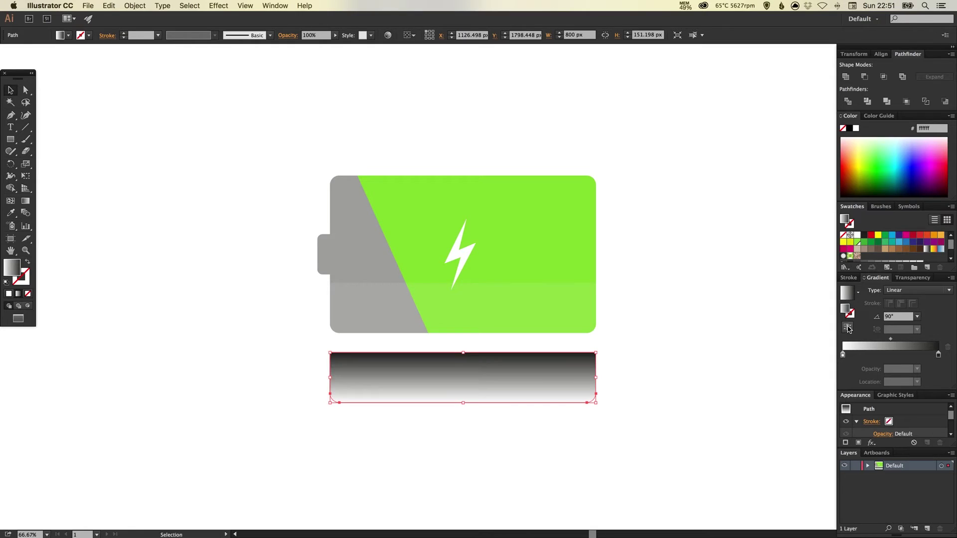
click(849, 327)
click(651, 357)
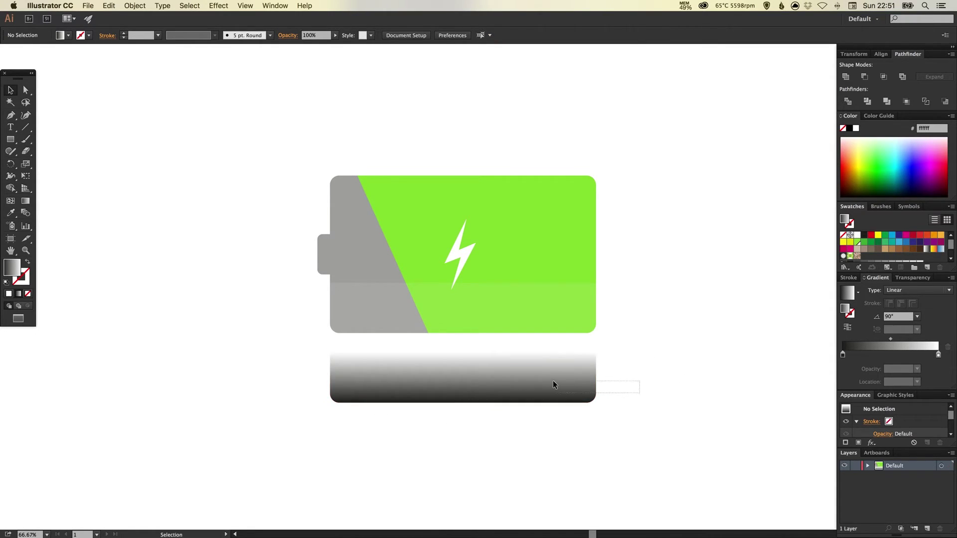
Step: Move the gradient shape up 210 px so it covers the battery's lower highlight
click(533, 370)
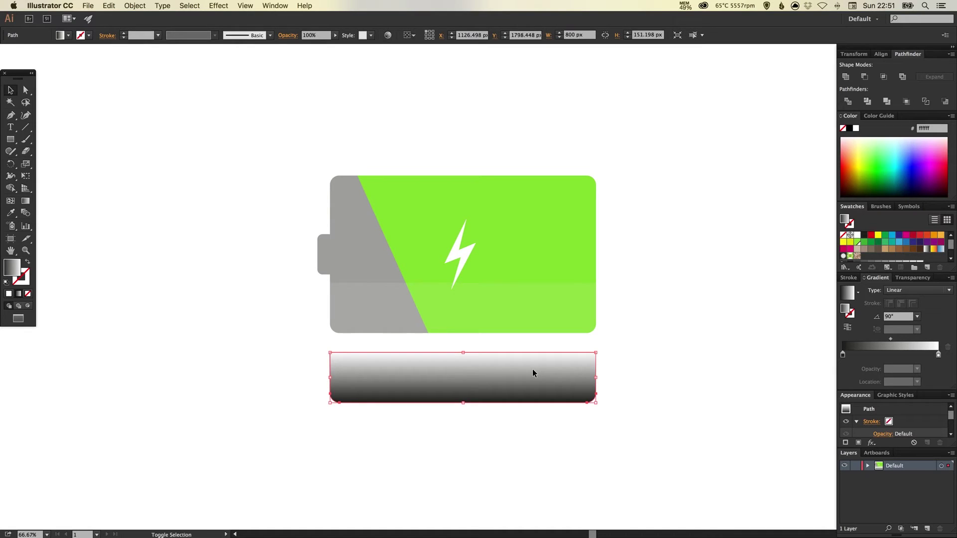
key(shift+Up)
key(shift+Up)
key(shift+Up)
key(shift+Up)
key(shift+Up)
key(shift+Up)
key(shift+Up)
key(shift+Up)
key(shift+Up)
key(shift+Up)
key(shift+Up)
key(shift+Up)
key(shift+Up)
key(shift+Up)
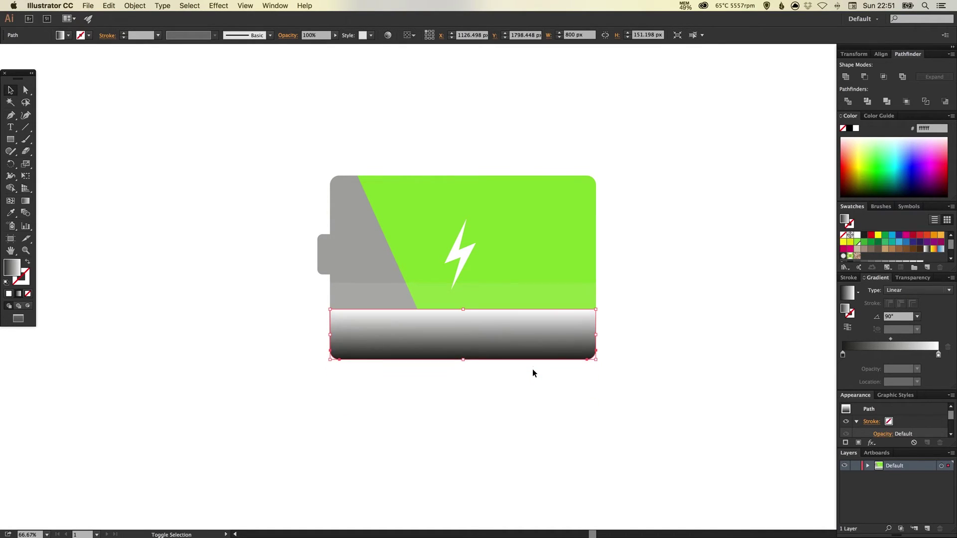
key(shift+Up)
key(shift+Up)
key(shift+Up)
key(shift+Up)
key(shift+Up)
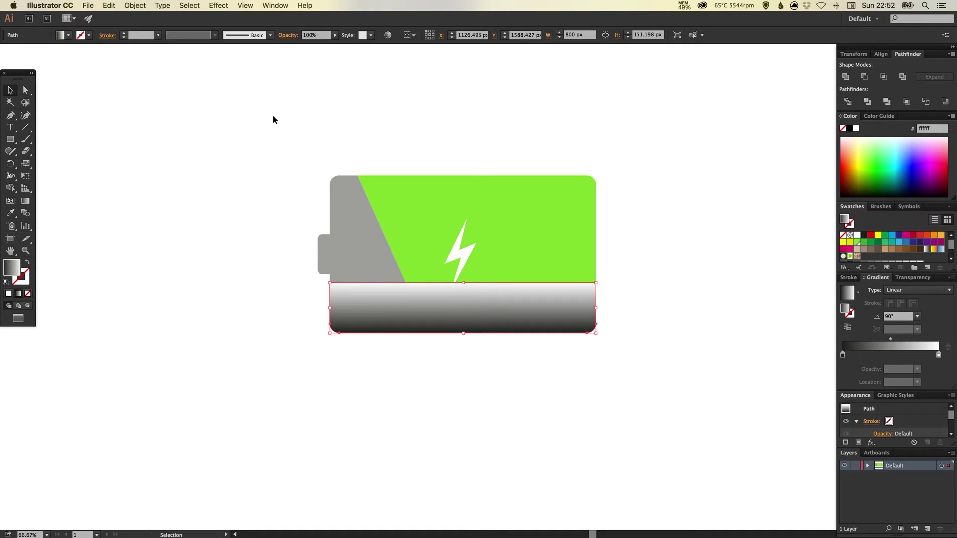
Step: Send the gradient shape backward so it lies behind the lightning bolt
click(138, 6)
mouse_move(165, 28)
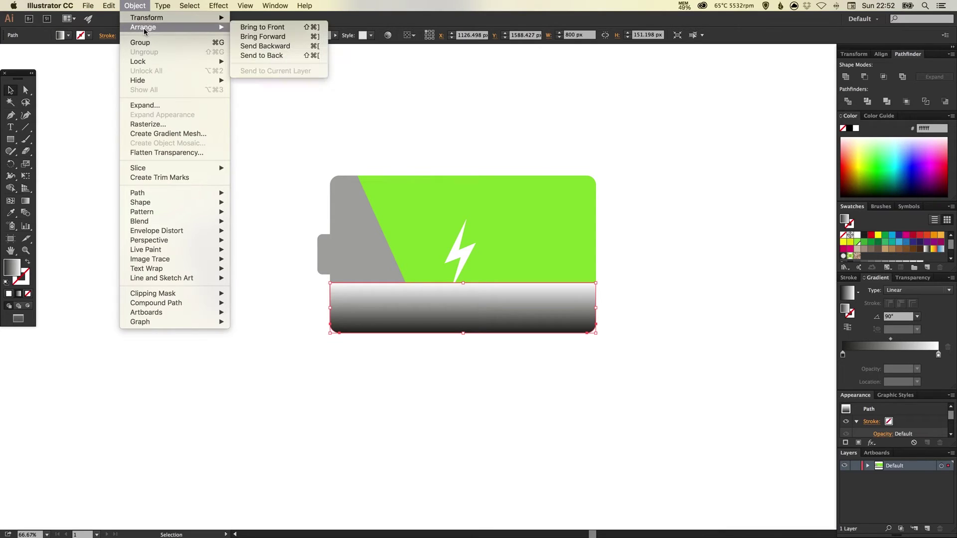
click(281, 46)
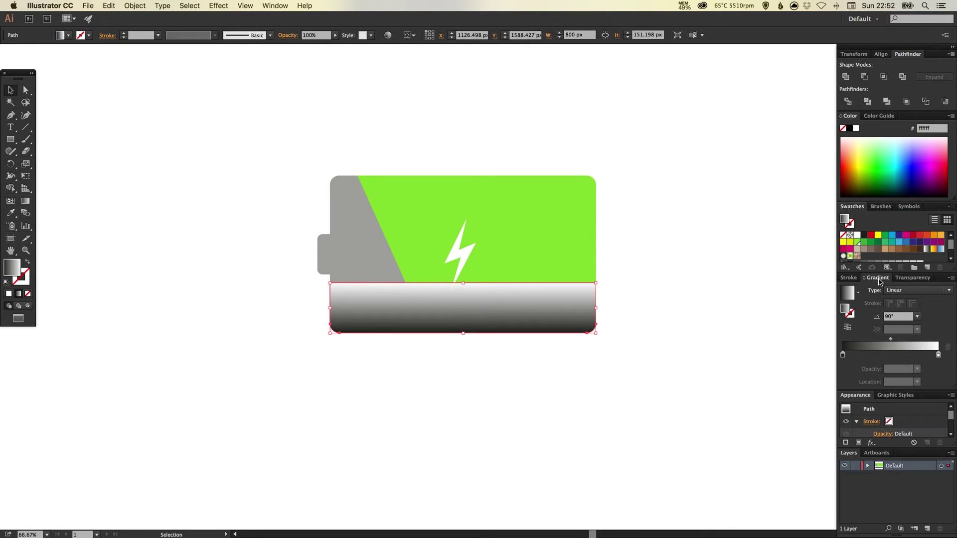
Step: Set the gradient shape's blending mode to Multiply and deselect it
click(913, 278)
click(865, 290)
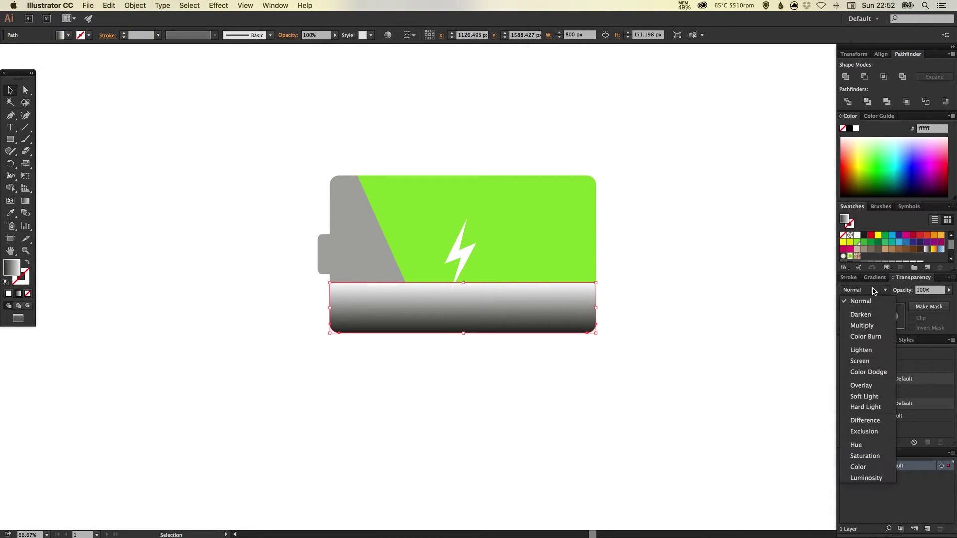
click(866, 329)
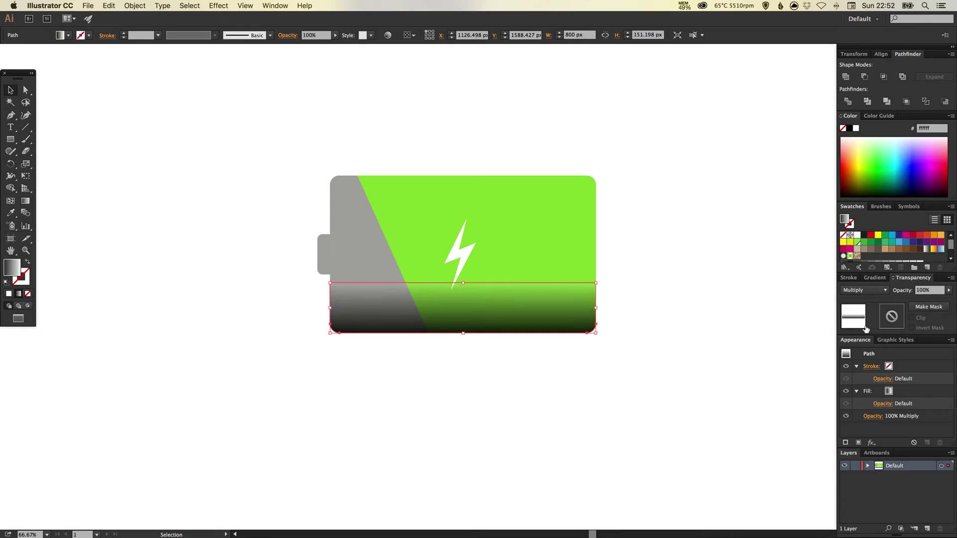
click(669, 264)
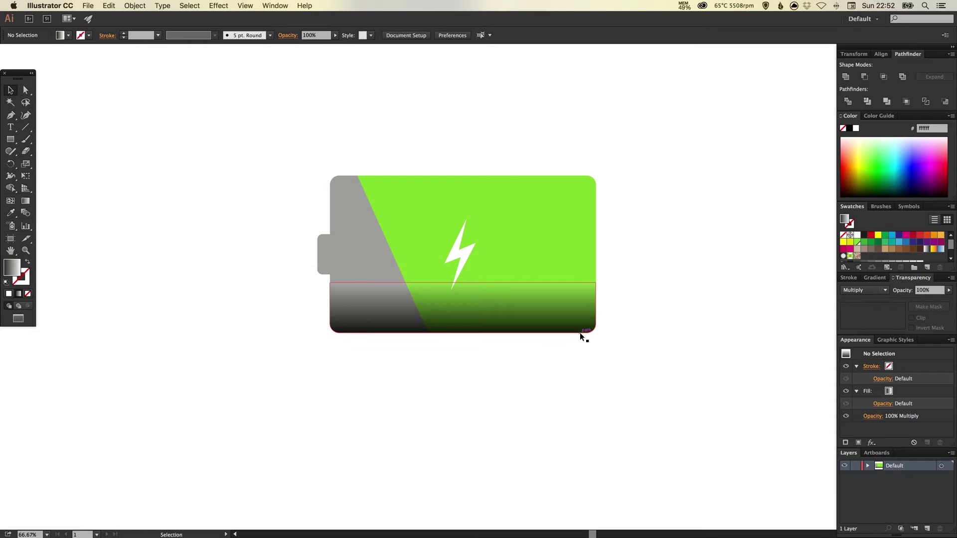
Step: Reselect the gradient shape and set its opacity to 50%
key(super+z)
key(super+shift+z)
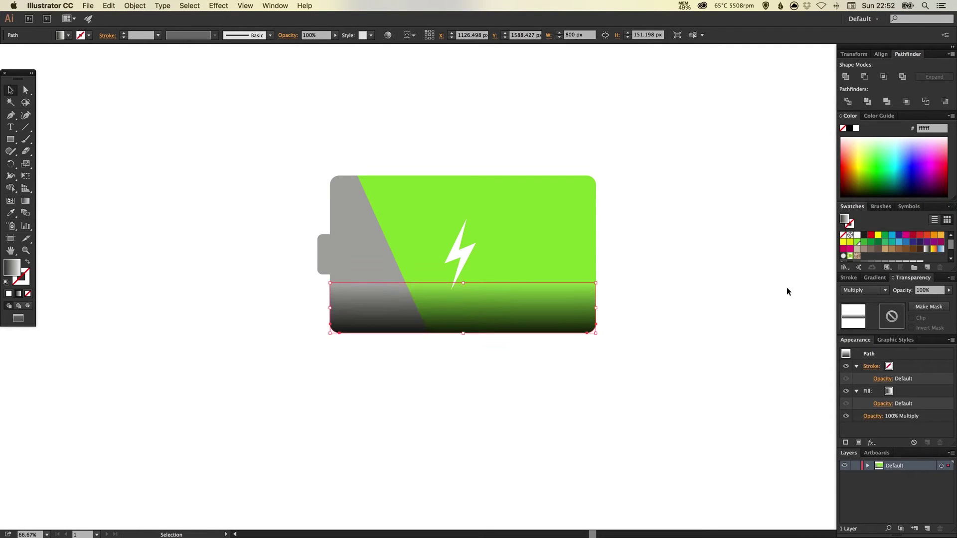
click(933, 291)
text(50)
key(Return)
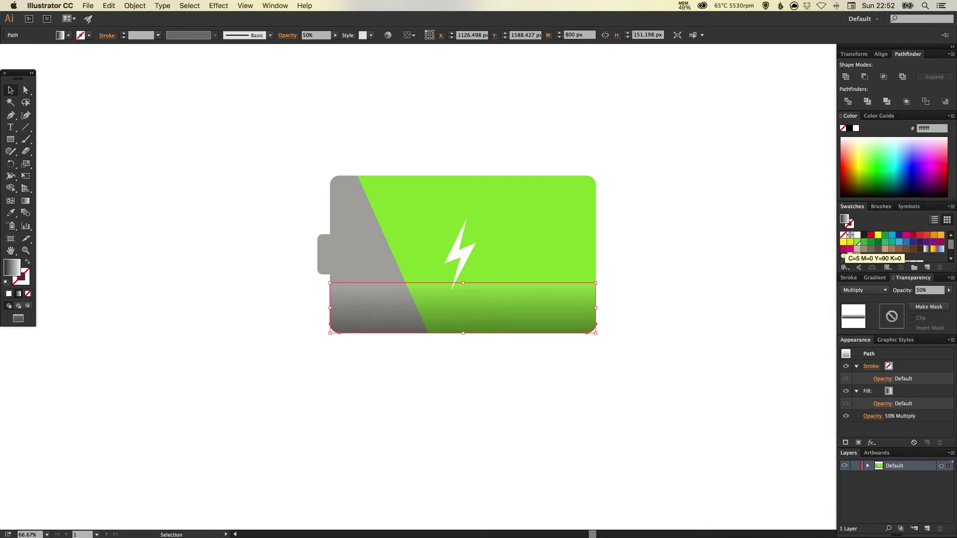
Step: Set the gradient shape's opacity to 70% and deselect it
click(927, 291)
text(70)
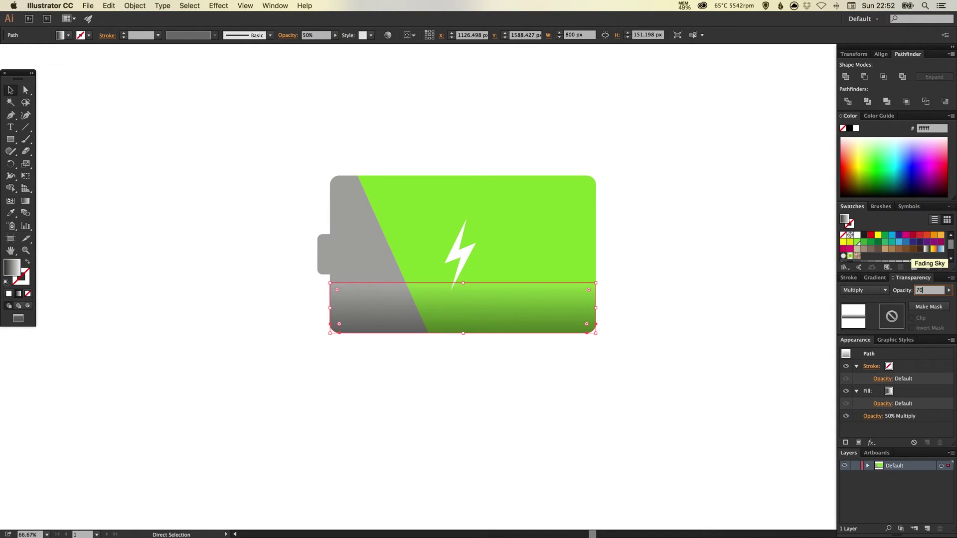
key(Return)
key(v)
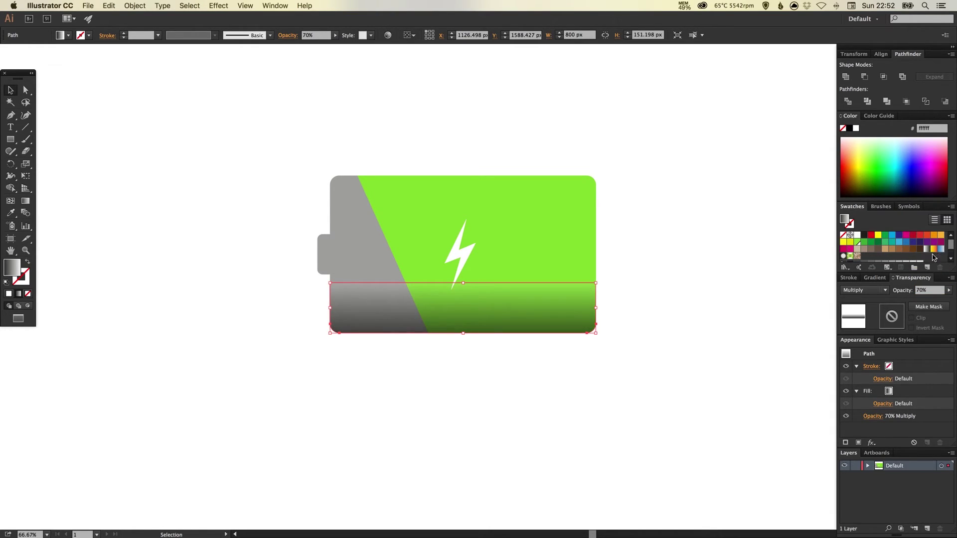
click(710, 252)
scroll(514, 207, up, 1)
scroll(513, 207, left, 1)
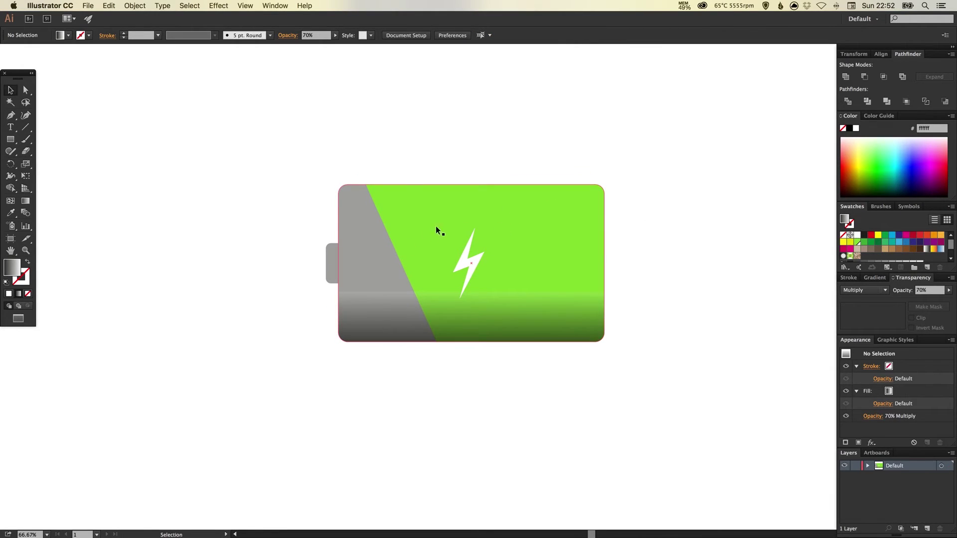
scroll(519, 283, up, 2)
scroll(519, 283, right, 2)
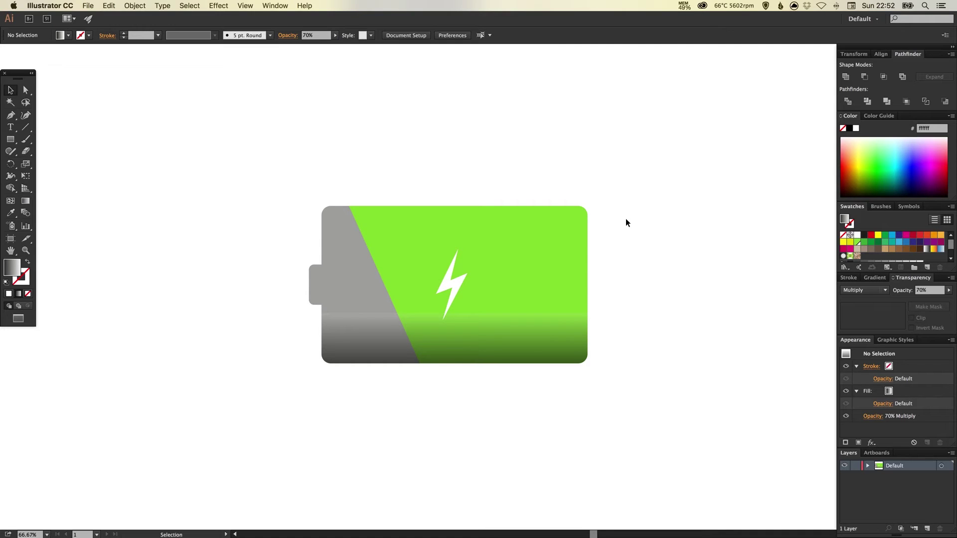
Step: Apply a Gaussian Blur with a 3 pixel radius to the white lightning bolt and deselect it
click(448, 285)
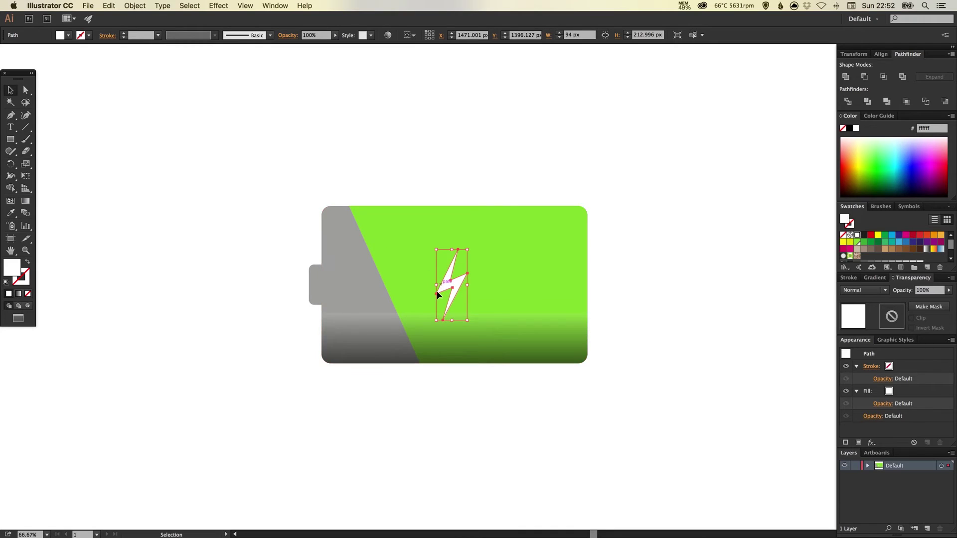
click(219, 6)
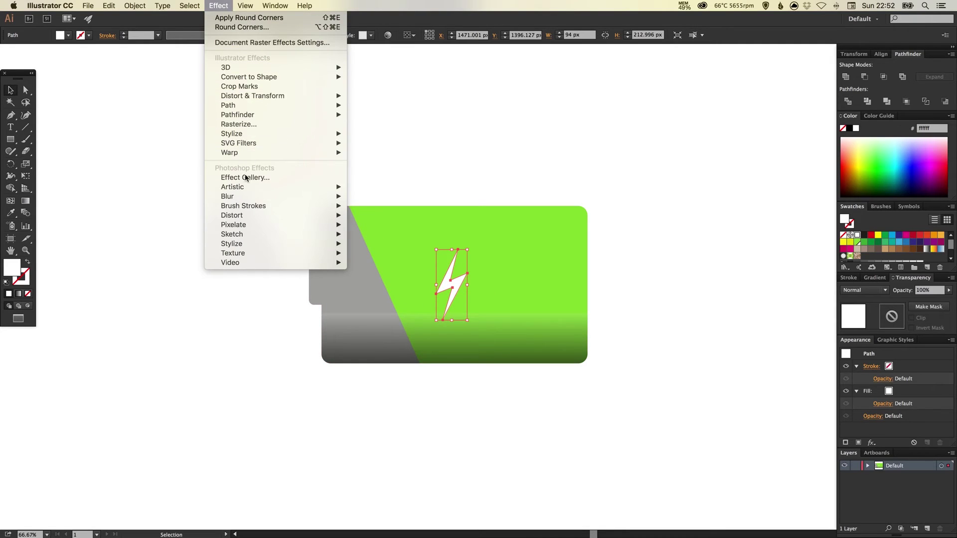
mouse_move(254, 196)
click(366, 197)
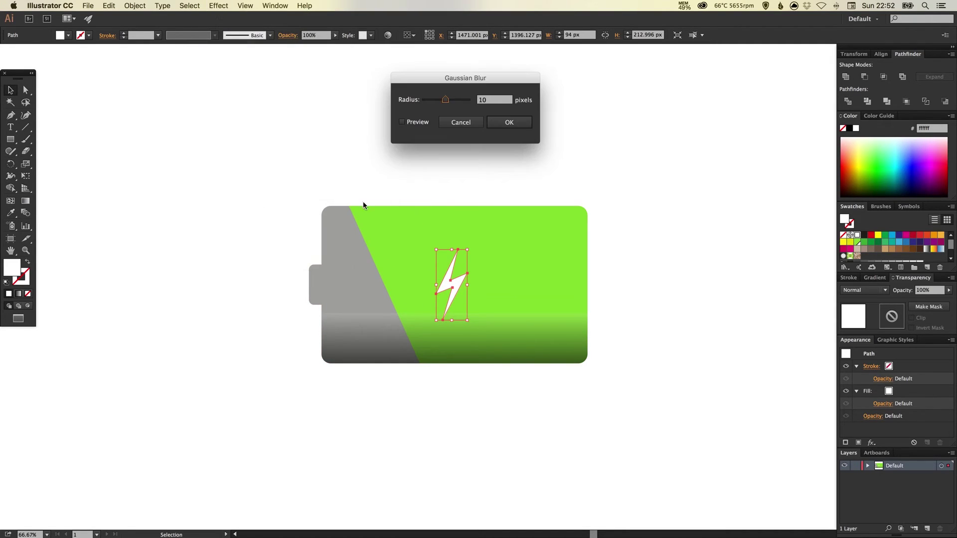
click(410, 123)
drag(445, 100, 437, 100)
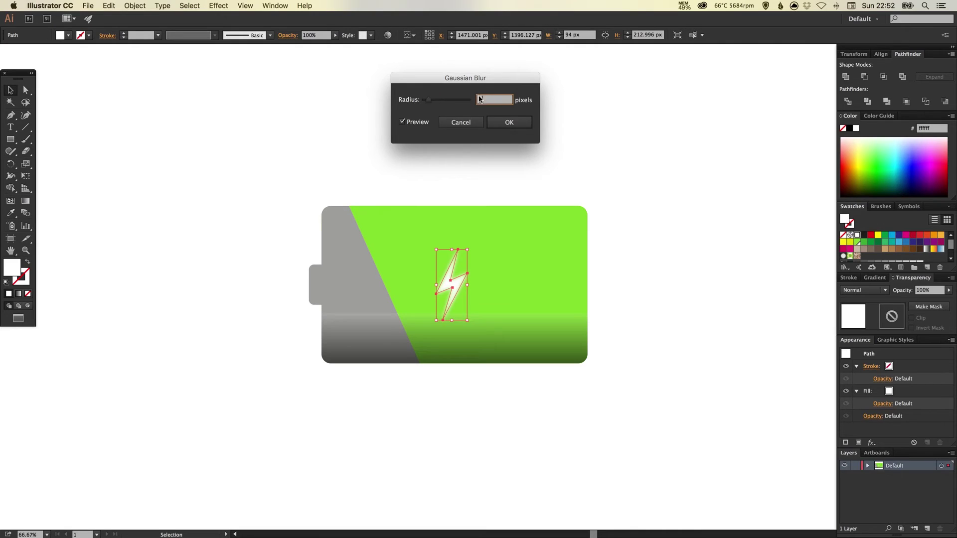
text(3)
click(508, 122)
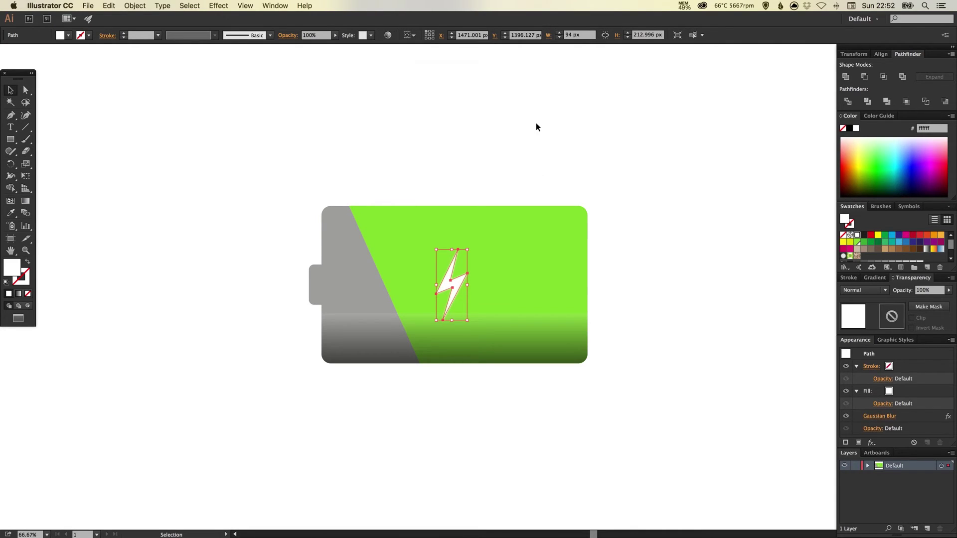
click(532, 120)
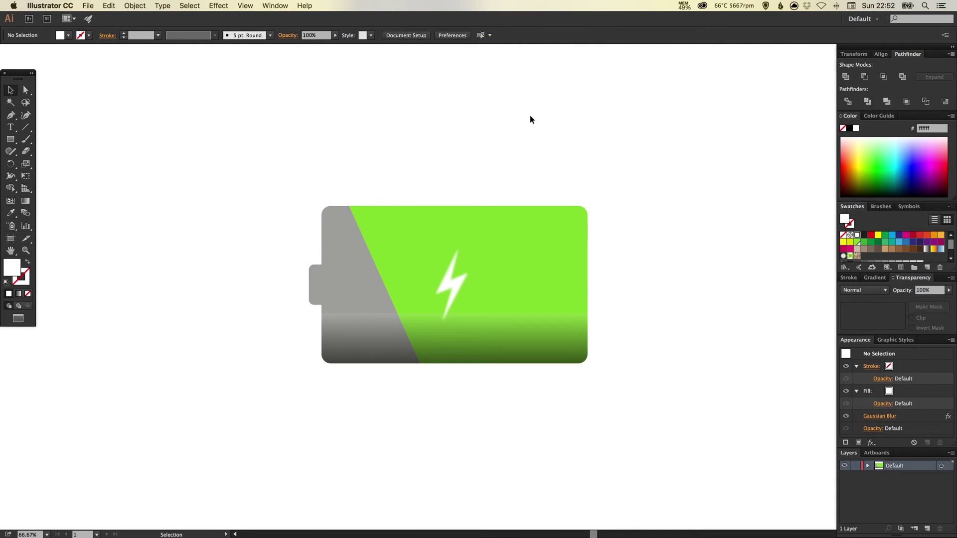
Step: Edit the lightning bolt's Gaussian Blur effect to a radius of 2 pixels and deselect the bolt
click(448, 280)
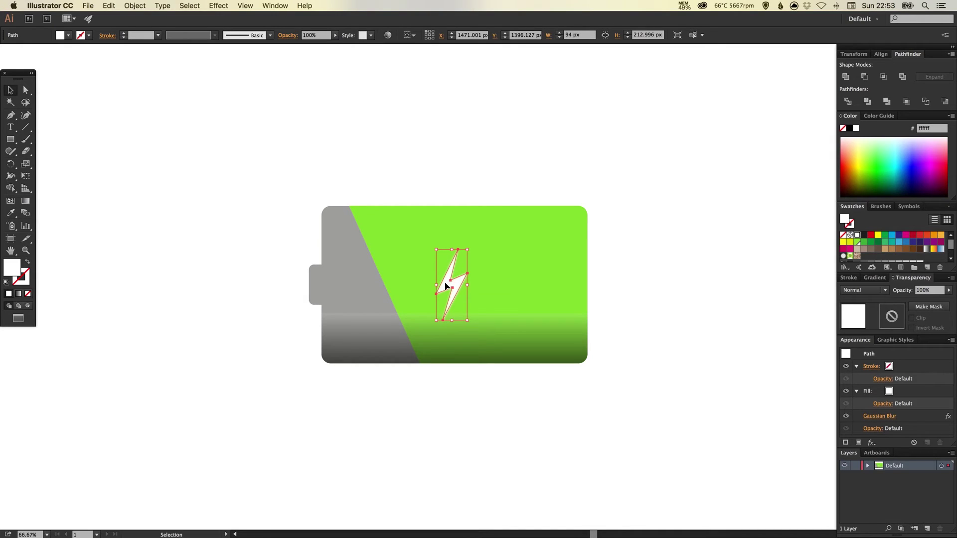
click(880, 417)
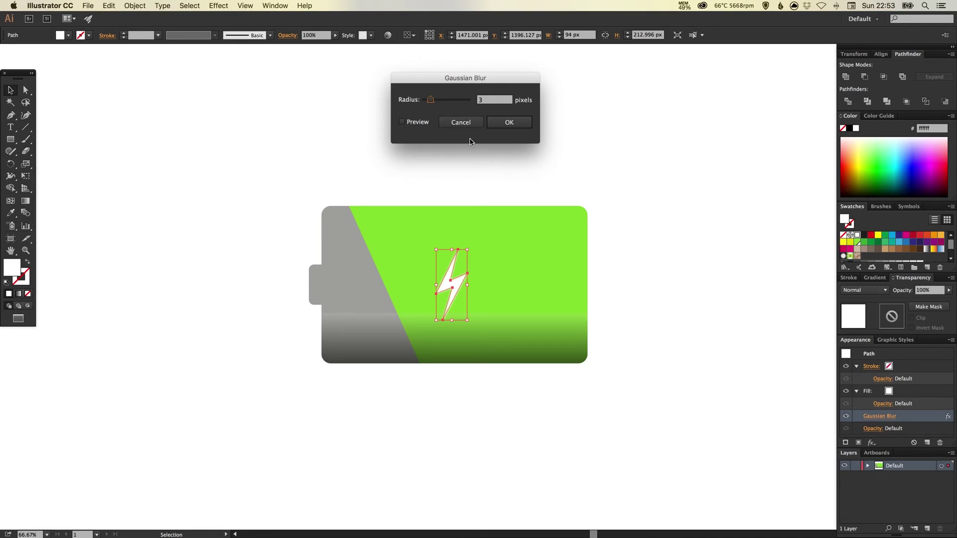
click(509, 124)
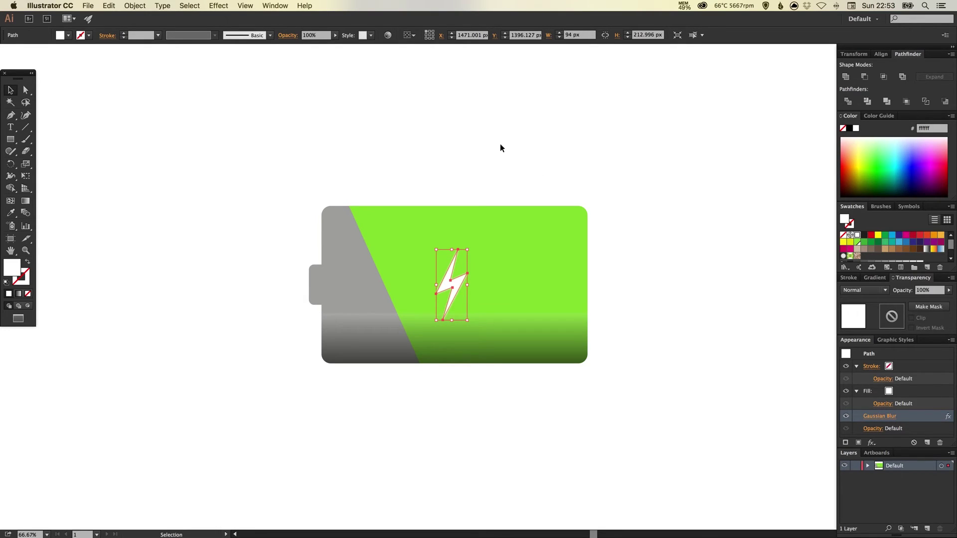
click(508, 132)
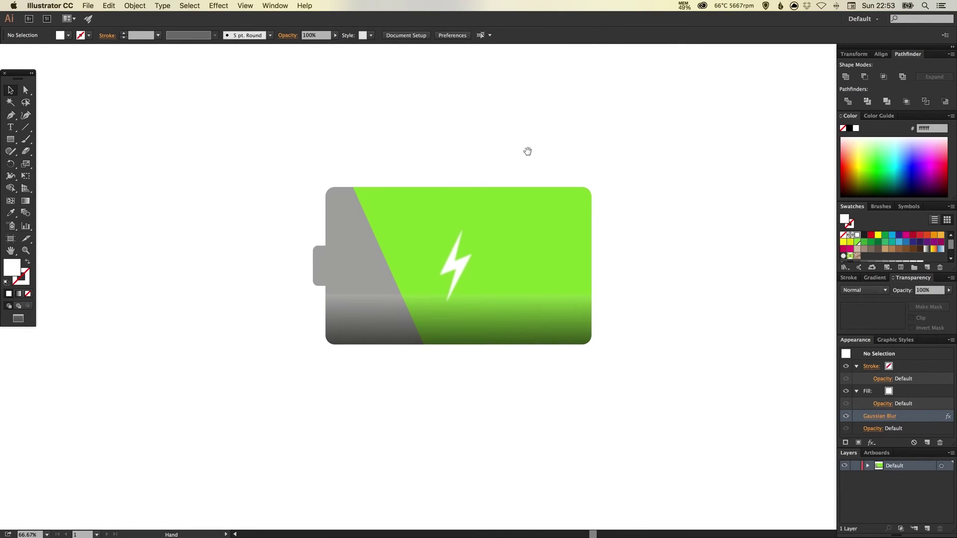
Step: Draw a thin, flat ellipse about 730 px wide and 22 px high below the battery
drag(557, 222, 522, 217)
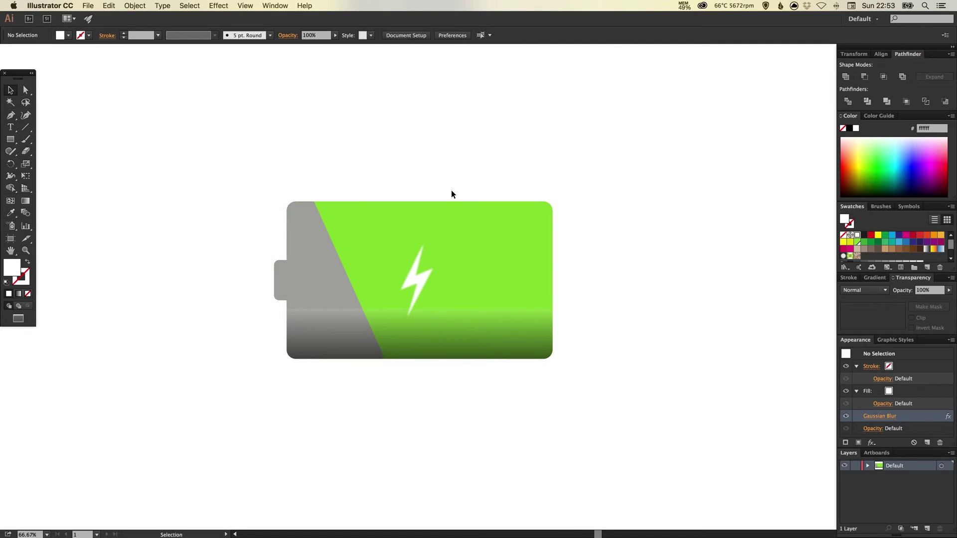
drag(400, 322, 405, 315)
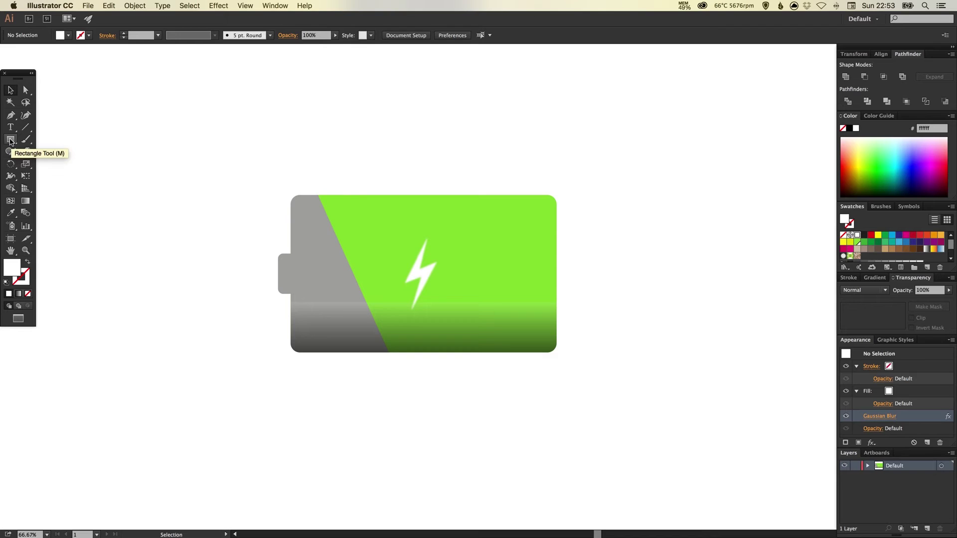
drag(11, 139, 57, 165)
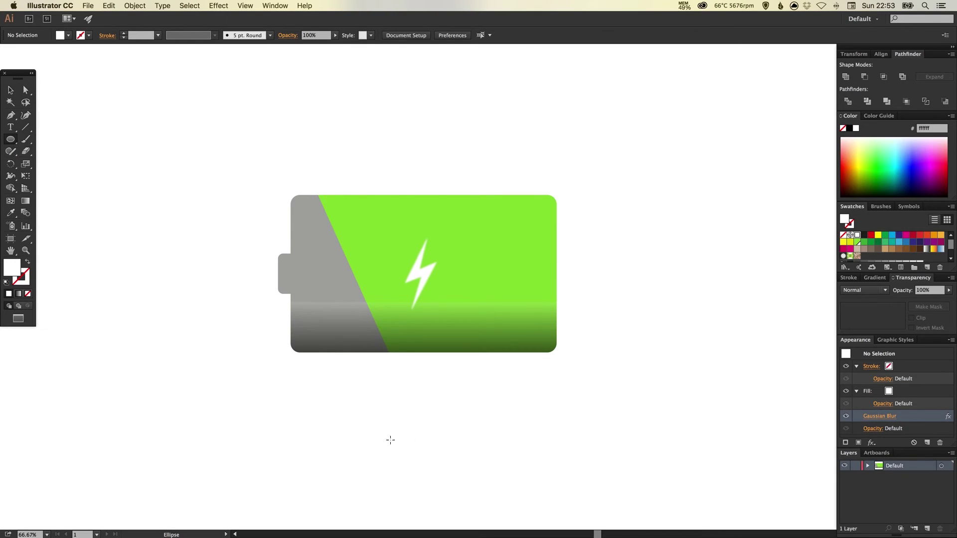
drag(276, 402, 518, 410)
key(v)
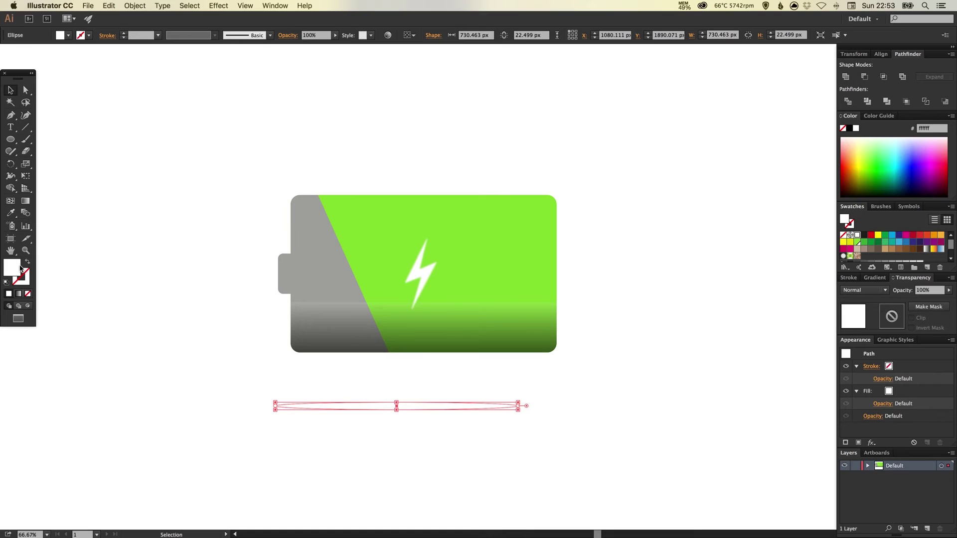
Step: Fill the ellipse with a linear gradient, dark at about the 50% location and white at both ends
click(880, 280)
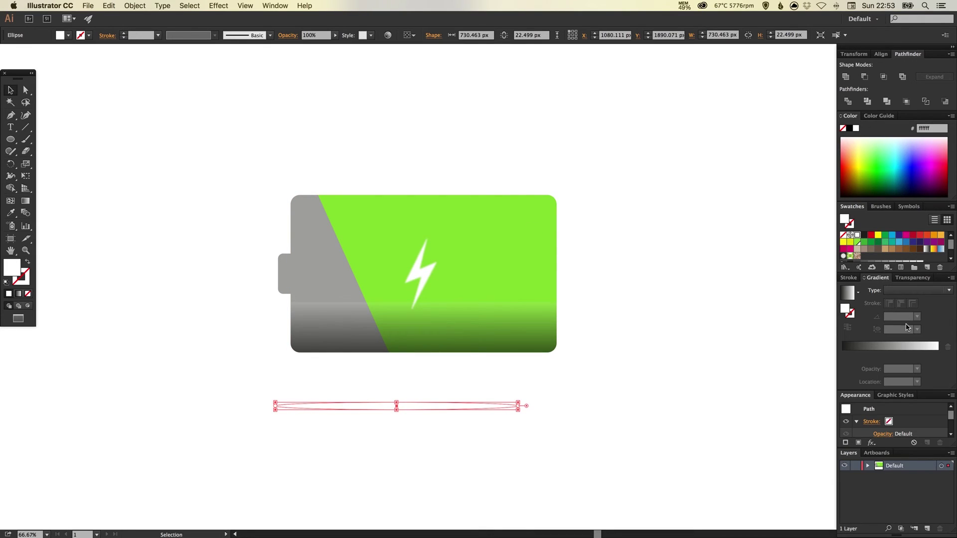
click(888, 348)
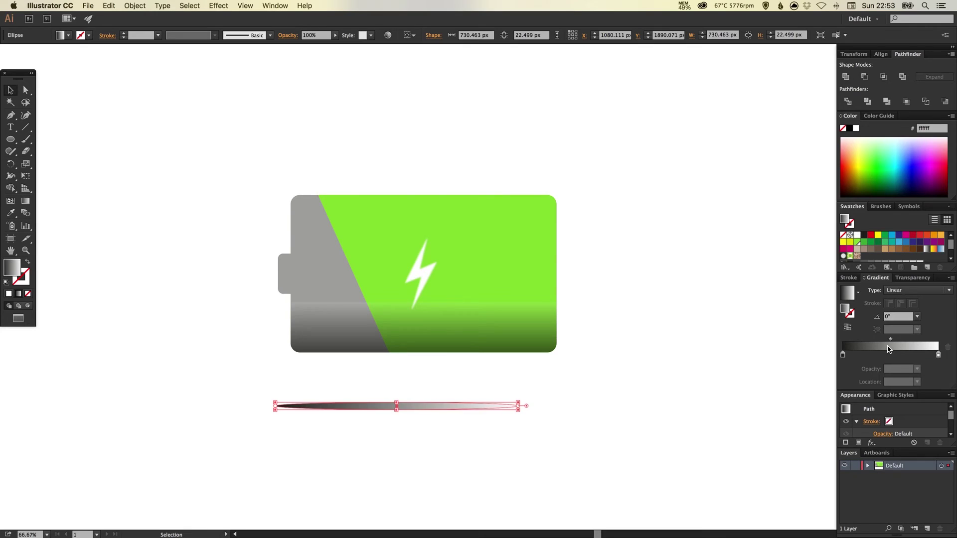
click(843, 355)
drag(843, 356, 893, 358)
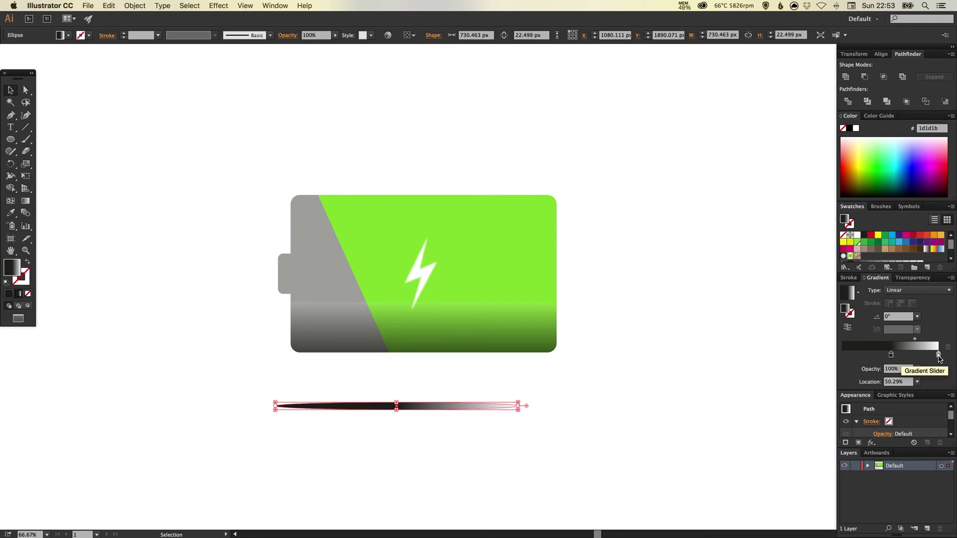
alt+drag(939, 358, 842, 357)
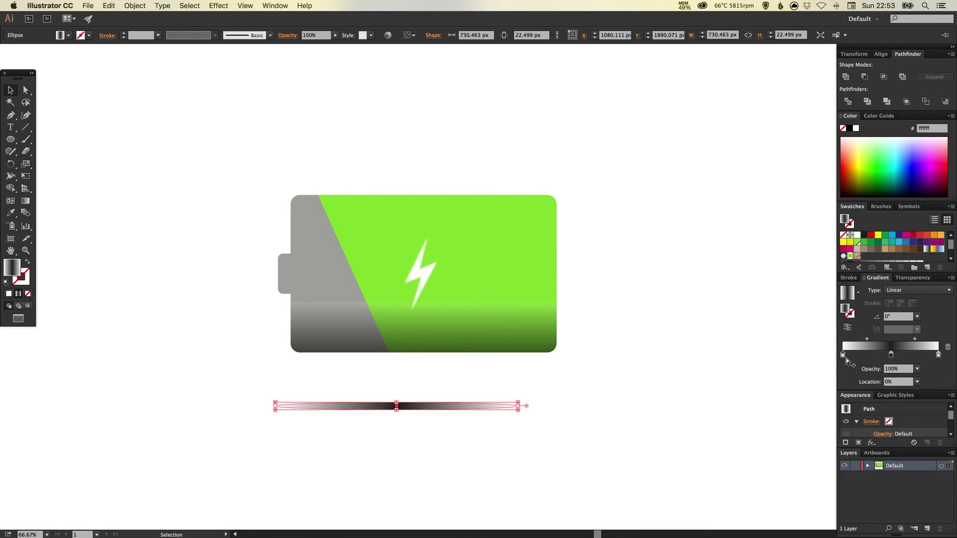
Step: Move the gradient ellipse so it is centred horizontally beneath the battery and slightly closer to it, then deselect it
click(672, 395)
drag(418, 408, 441, 395)
click(602, 373)
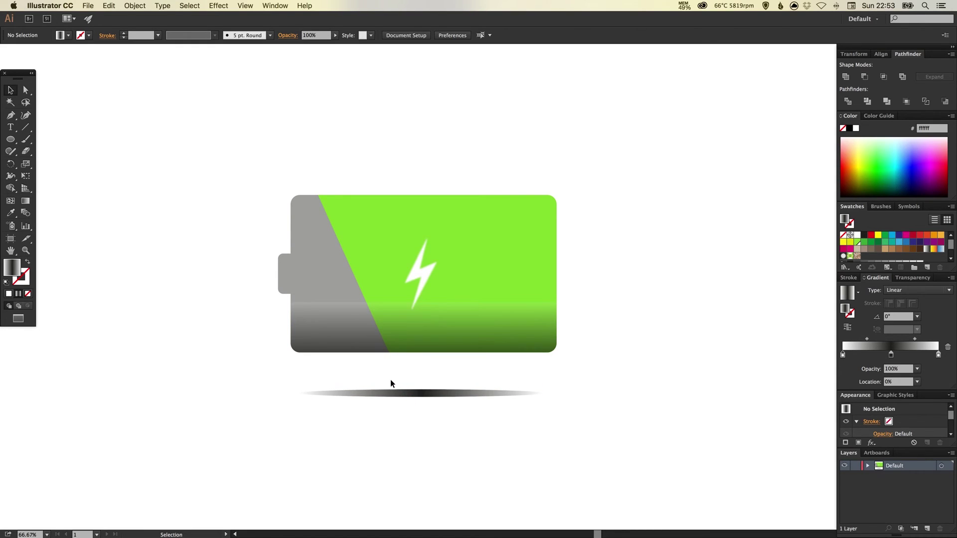
Step: Apply a Gaussian Blur with an 8 pixel radius to the shadow ellipse and deselect it
click(398, 393)
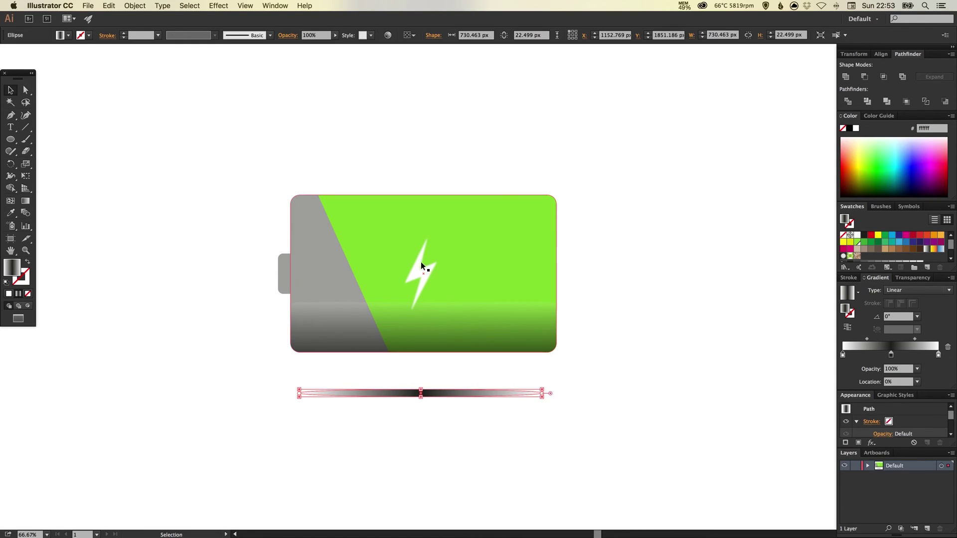
click(218, 6)
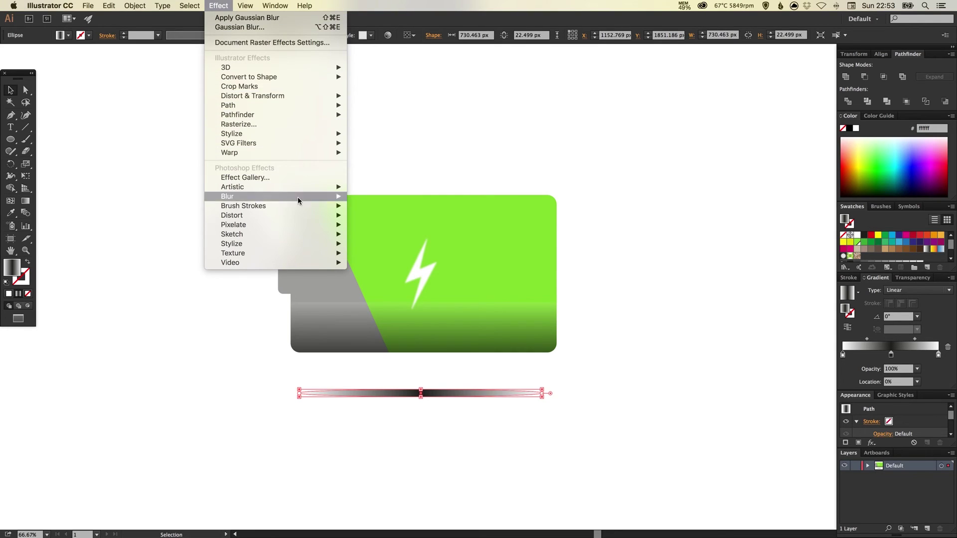
mouse_move(298, 199)
click(372, 196)
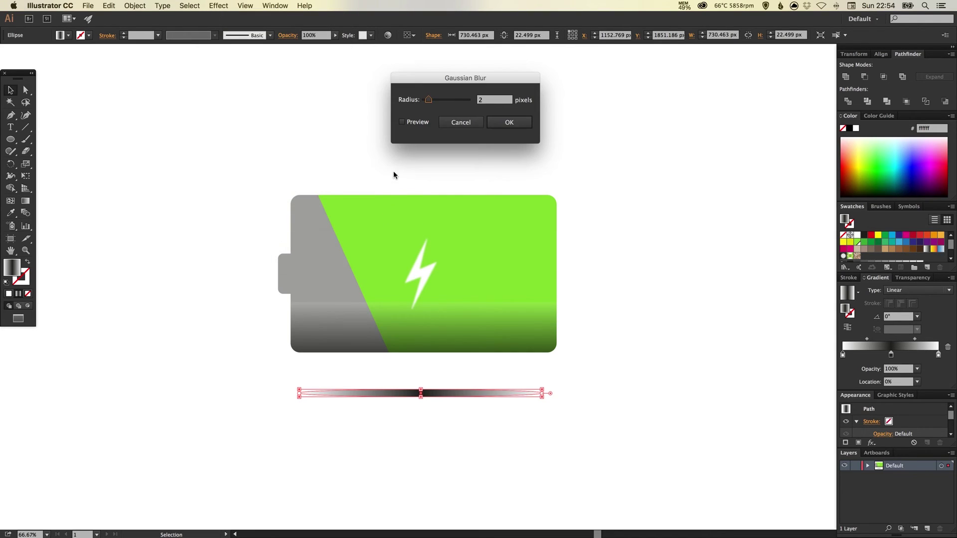
click(408, 122)
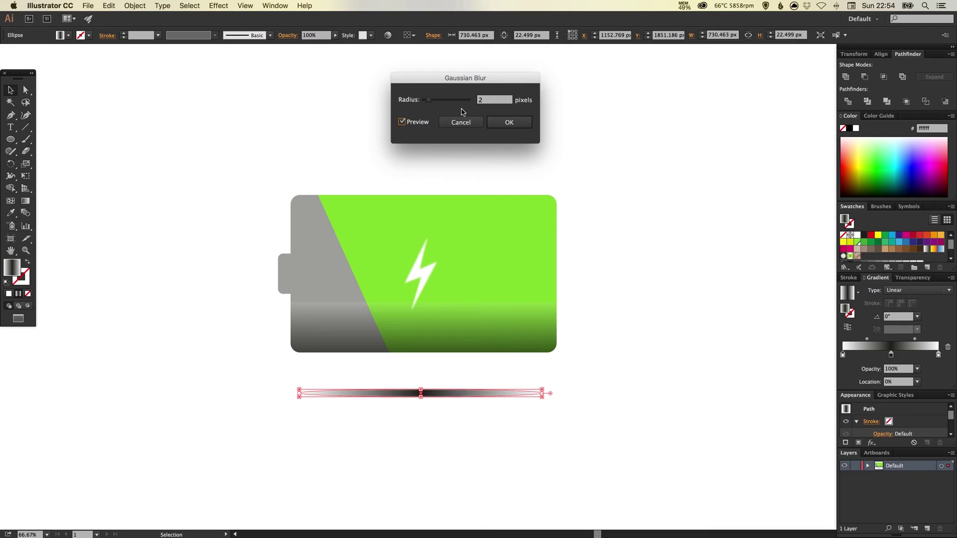
click(488, 101)
text(5)
key(BackSpace)
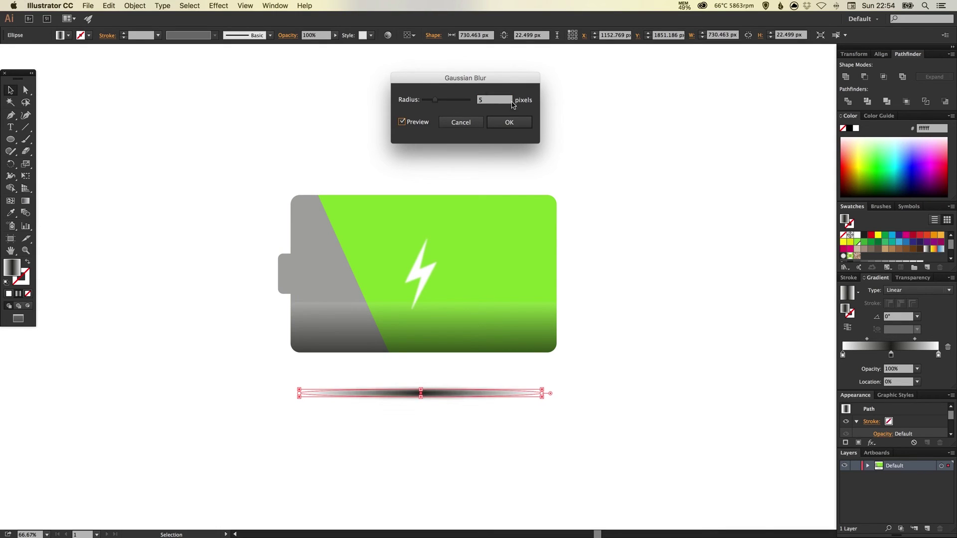
text(10)
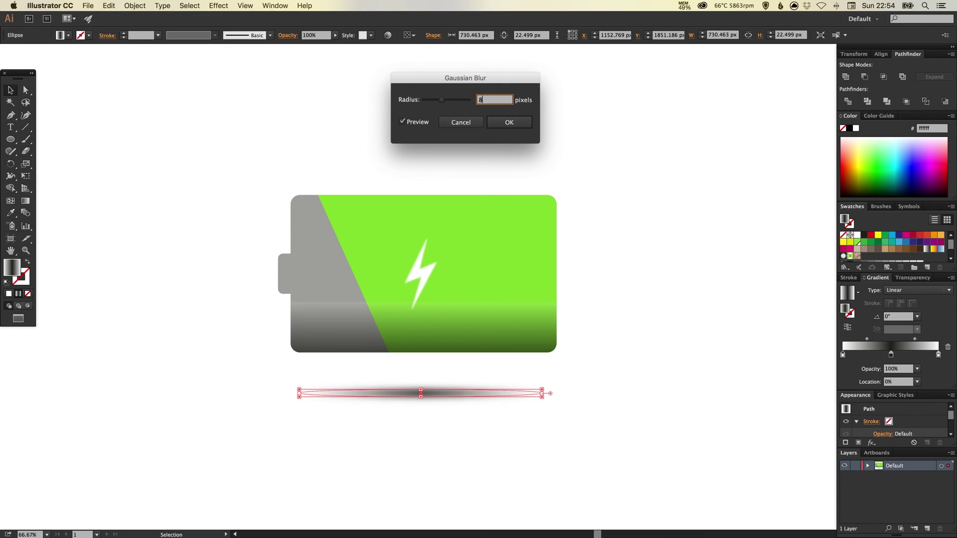
key(Return)
click(492, 391)
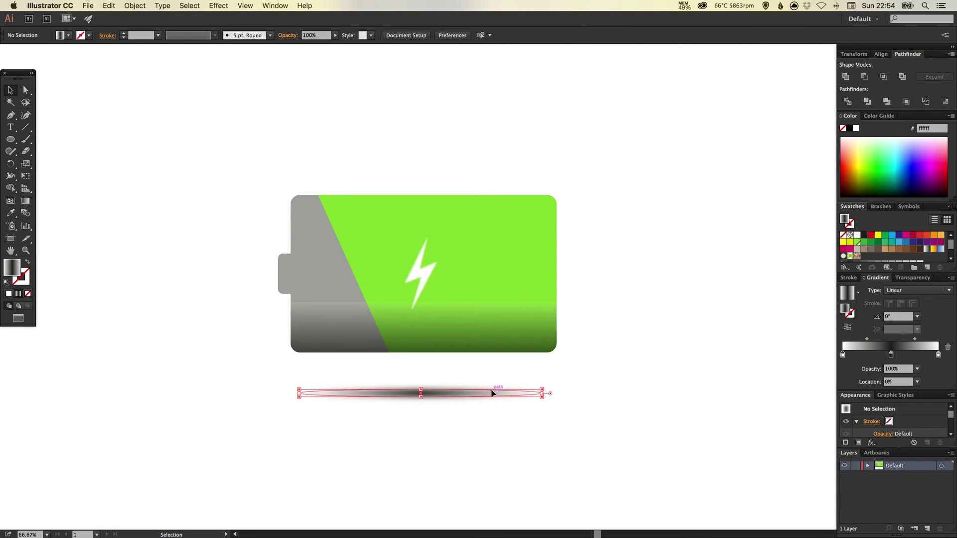
click(585, 389)
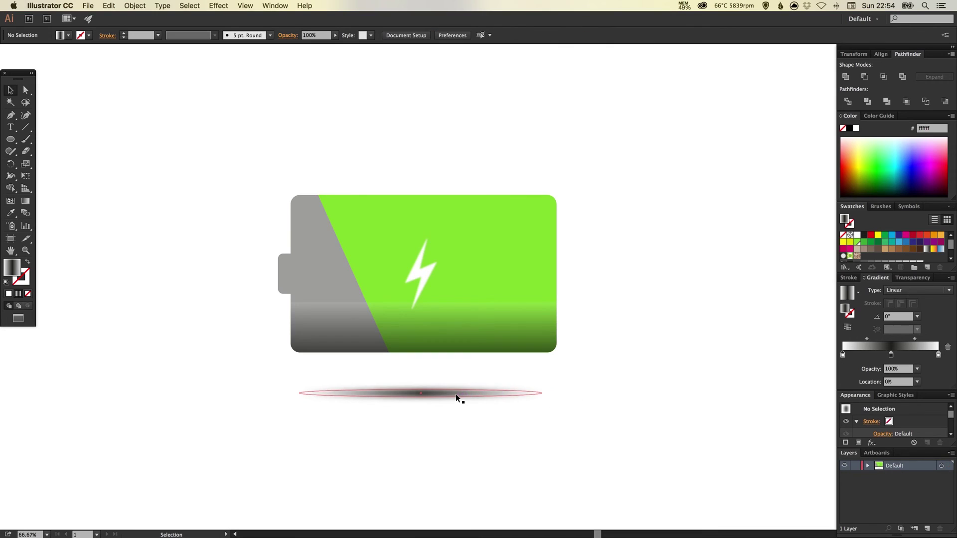
Step: Move the shadow ellipse up about 50 px, close beneath the battery, and set its opacity to 70%
drag(456, 394, 471, 377)
click(925, 278)
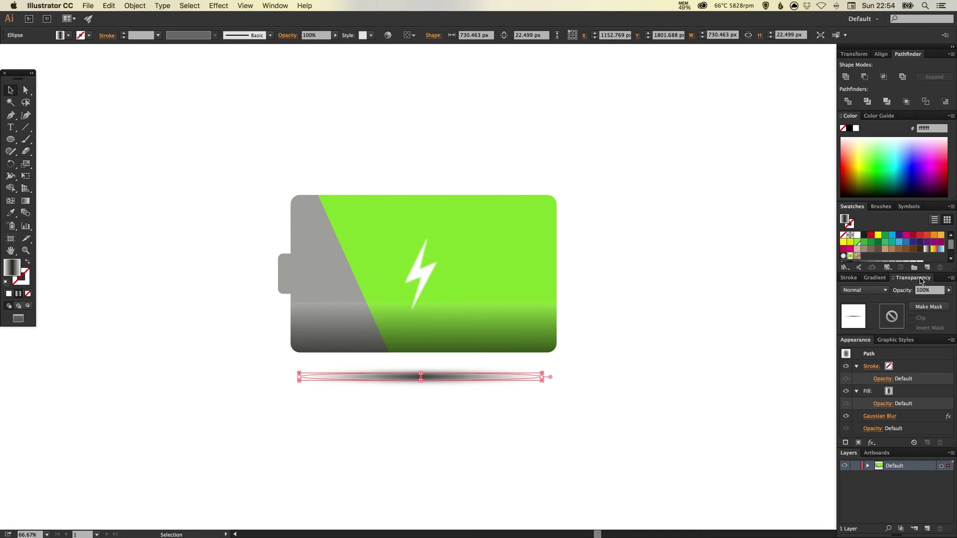
click(949, 293)
text(70)
key(Return)
click(656, 234)
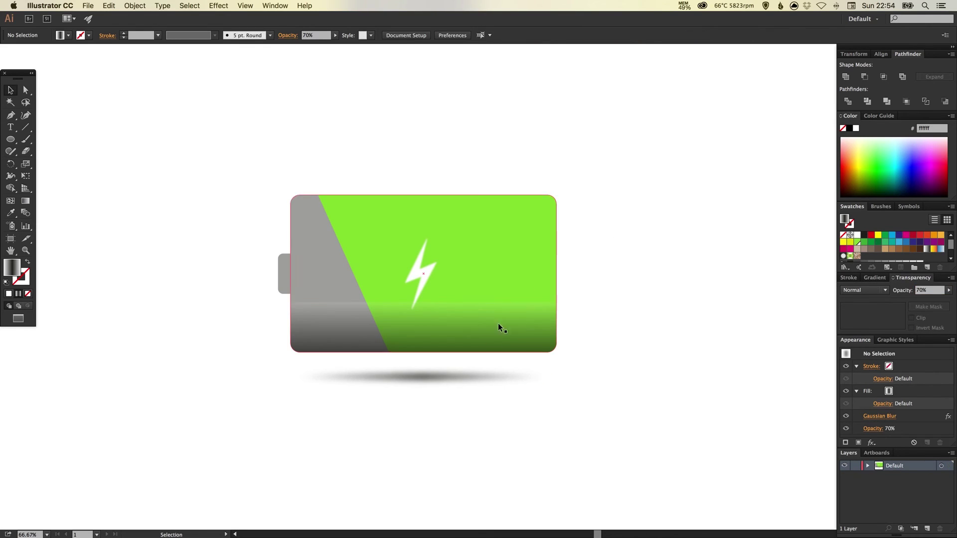
Step: Set the opacity of the blurred shadow ellipse beneath the battery to 50% and deselect it
click(479, 378)
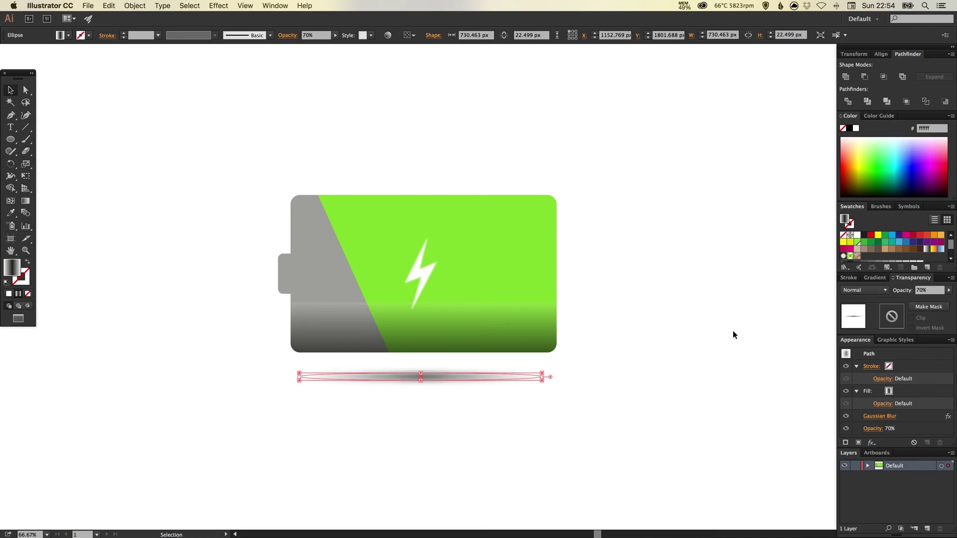
click(409, 400)
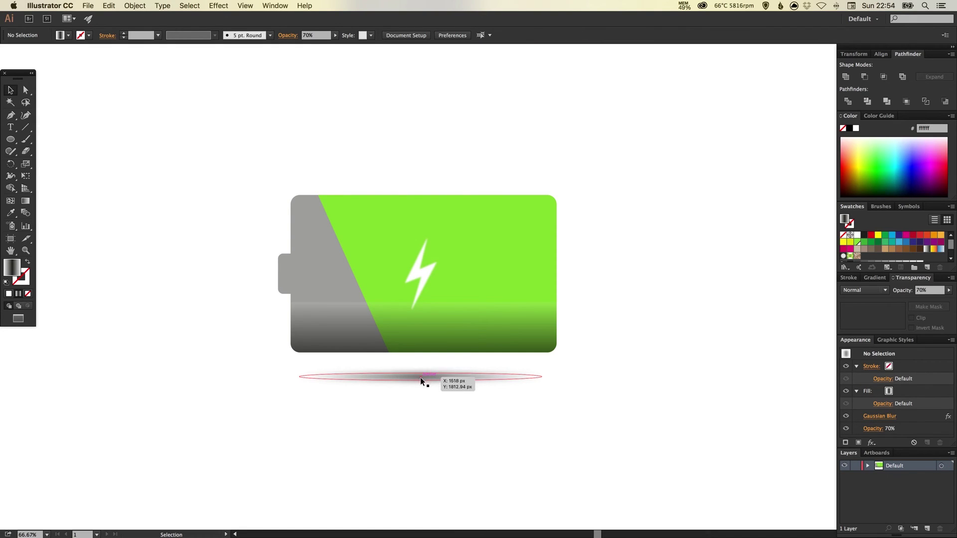
click(426, 376)
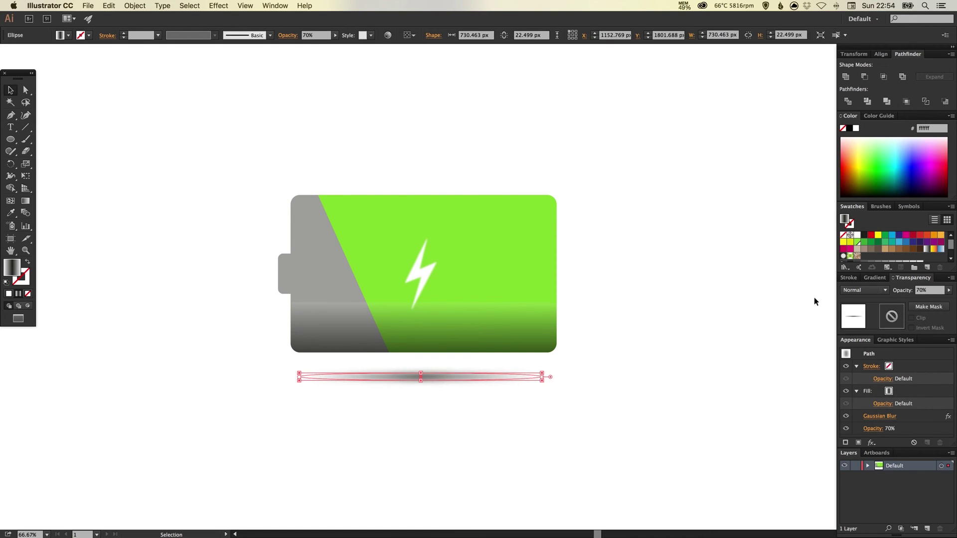
click(930, 291)
text(50)
key(Return)
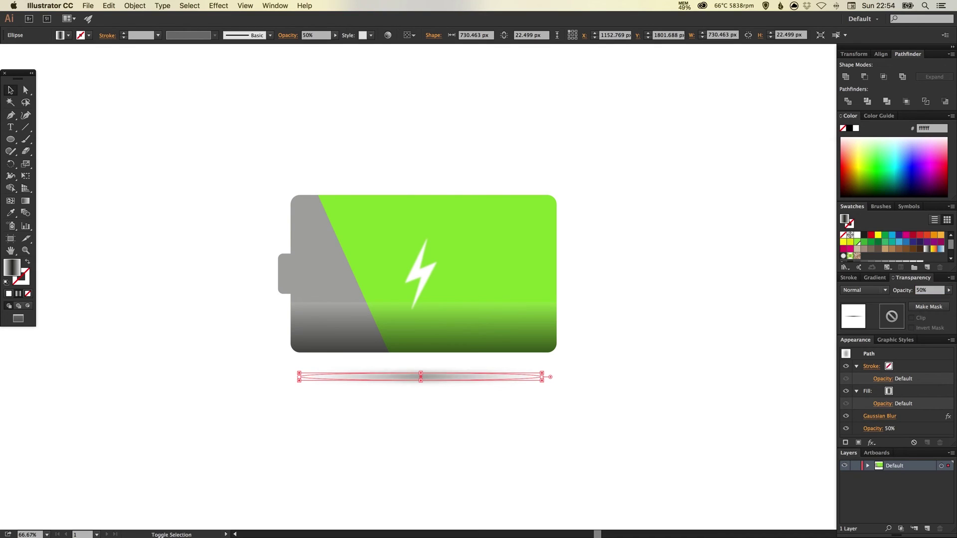
click(567, 364)
Step: Examine the gradient settings of the shadow ellipse and leave it deselected
click(439, 377)
click(877, 278)
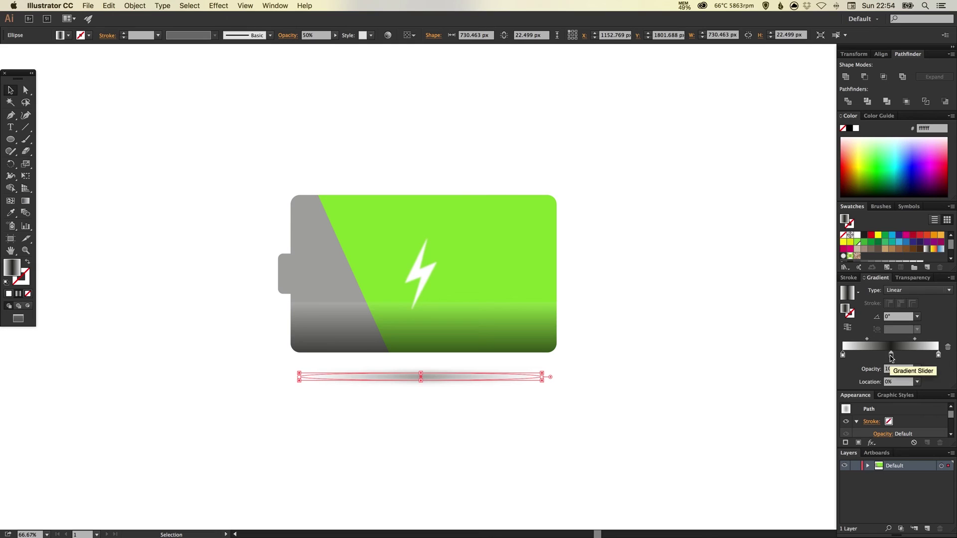
click(633, 348)
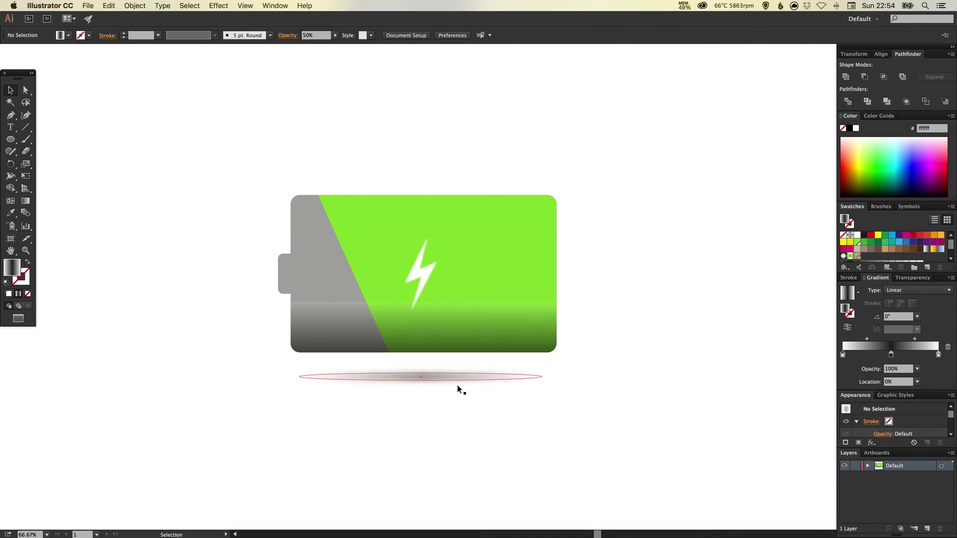
click(435, 379)
click(437, 392)
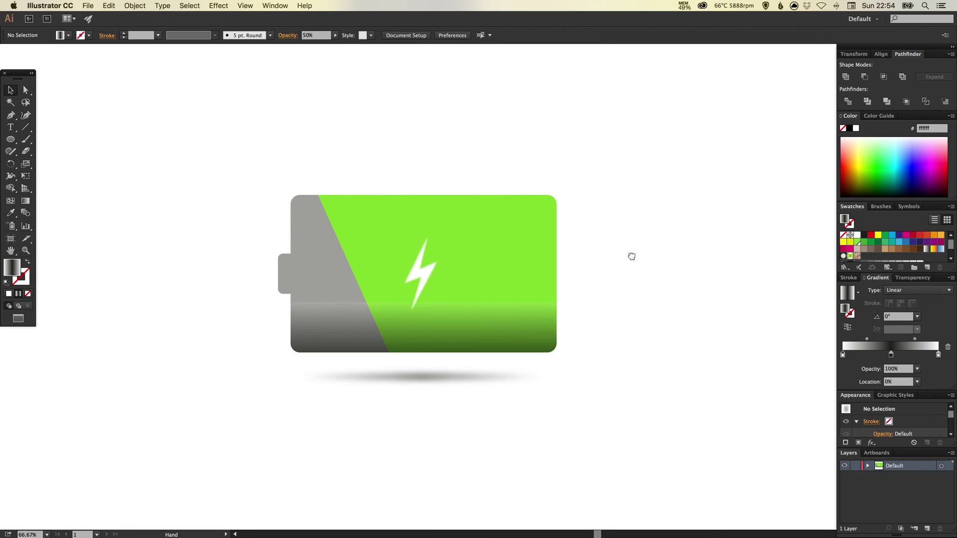
Step: Group all the battery shapes, including the lightning bolt and shading, leaving out the shadow ellipse
drag(632, 257, 646, 260)
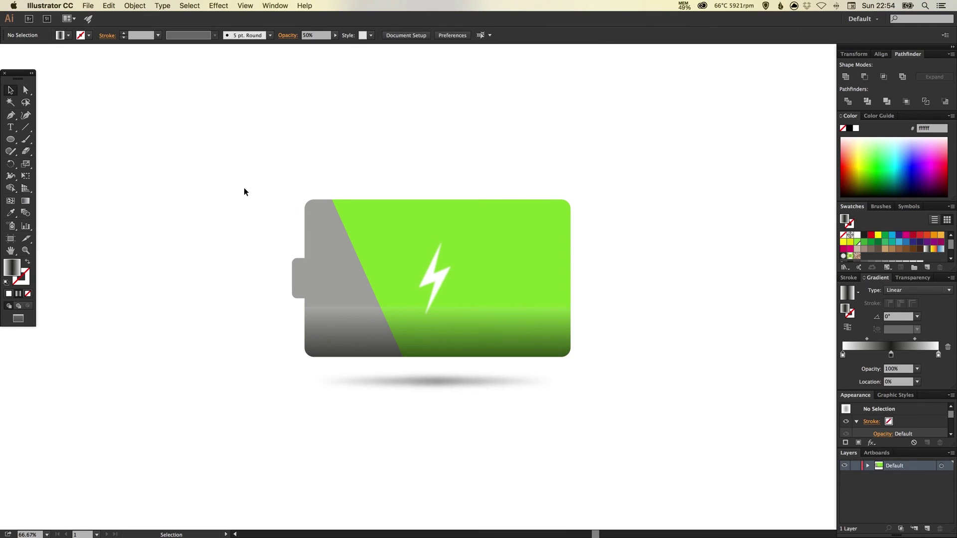
drag(244, 188, 594, 331)
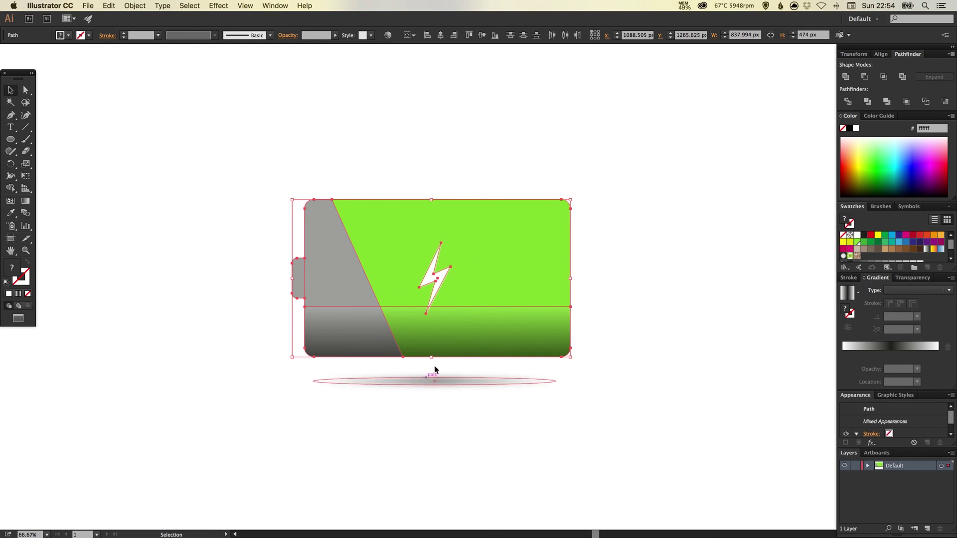
click(134, 5)
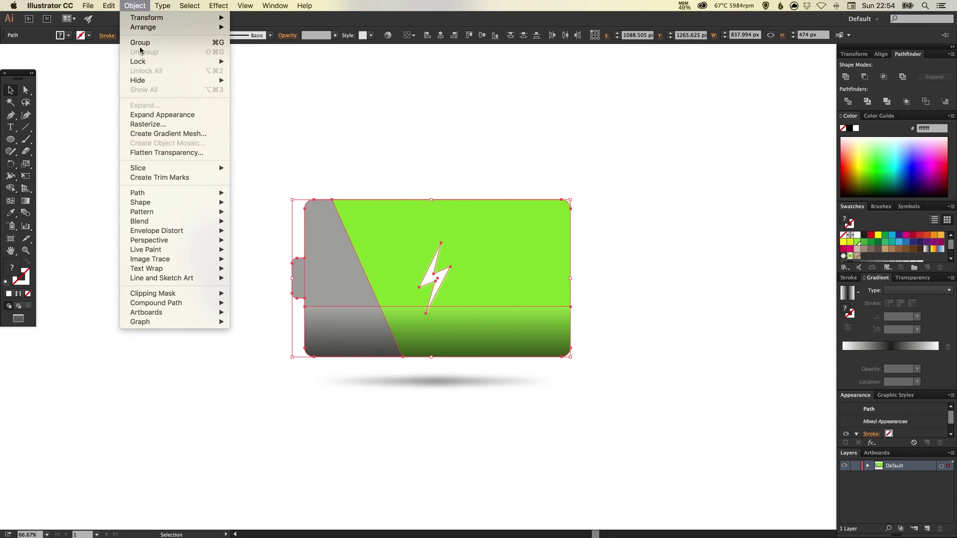
click(150, 42)
Step: Align the battery group and the shadow ellipse to each other by their horizontal centres and deselect them
drag(206, 174, 623, 456)
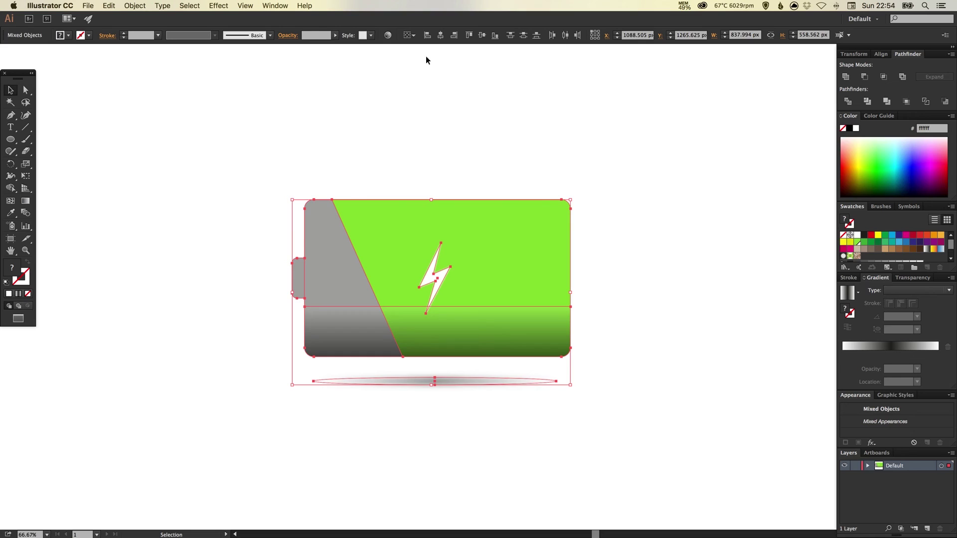
click(443, 36)
click(644, 125)
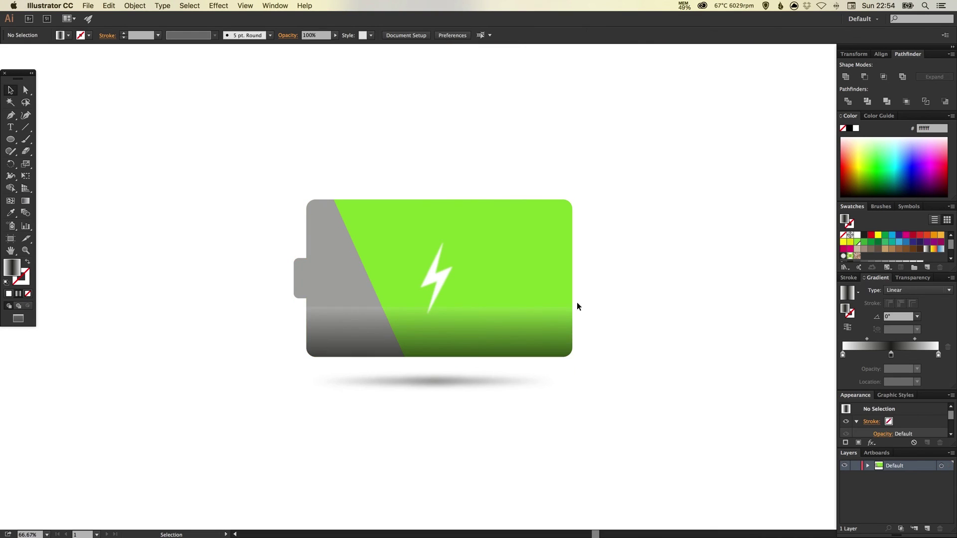
Step: Nudge the shadow ellipse a few pixels to the right so it sits more centrally under the battery body, then deselect it
click(459, 381)
key(Right)
key(Right)
key(Right)
key(Right)
key(Right)
key(Right)
key(Right)
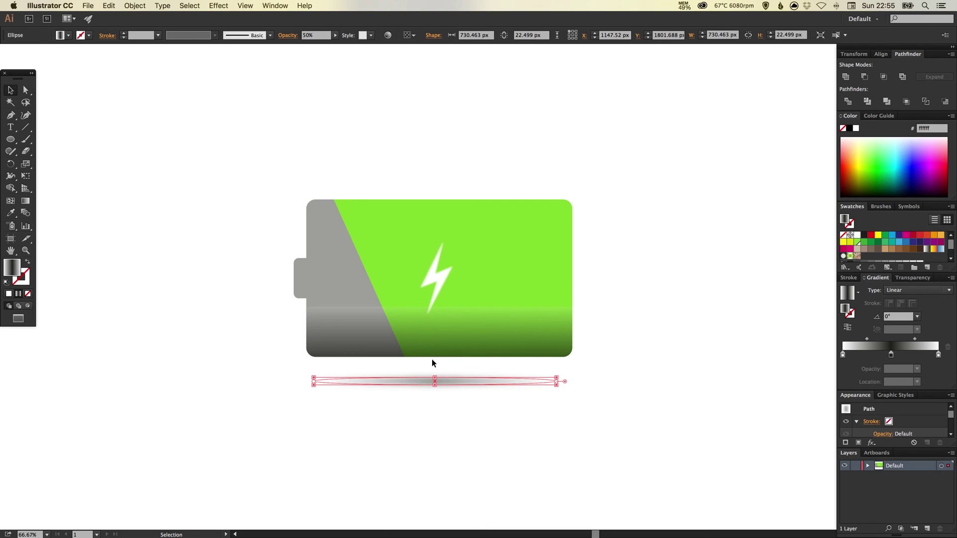
click(746, 333)
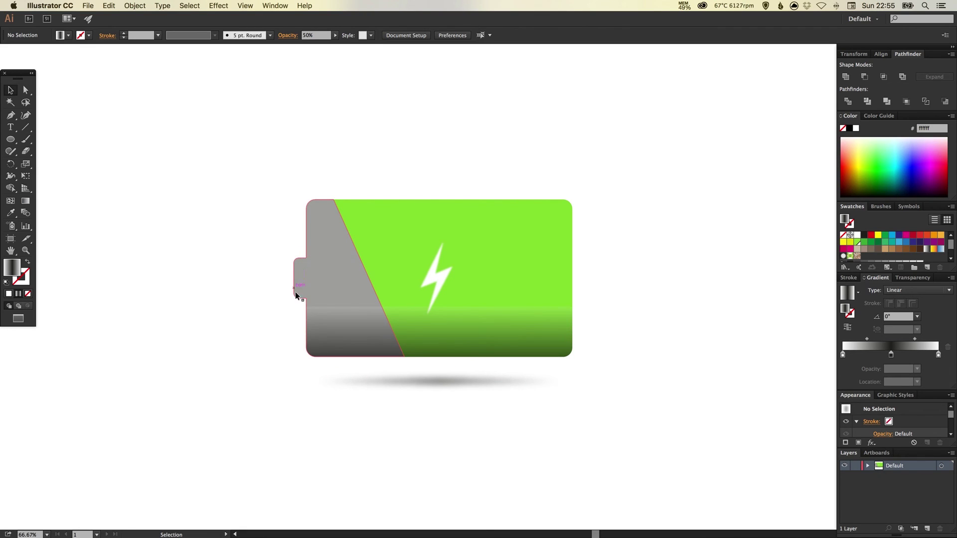
Step: Group the battery and its shadow ellipse into a single object and deselect it
drag(235, 183, 591, 424)
click(134, 6)
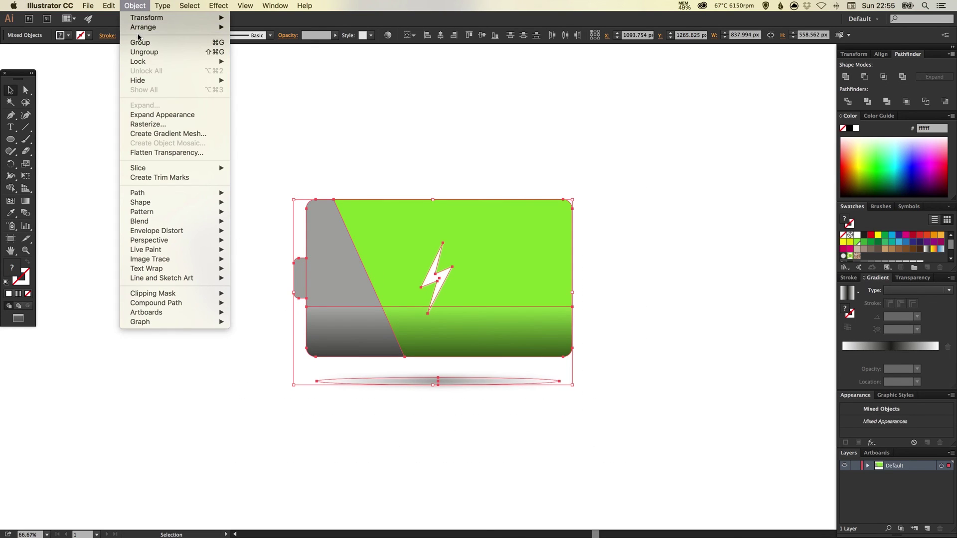
click(138, 38)
click(680, 226)
Step: Try moving the grouped battery and shadow around the canvas, then undo both moves and deselect the group
drag(401, 287, 209, 198)
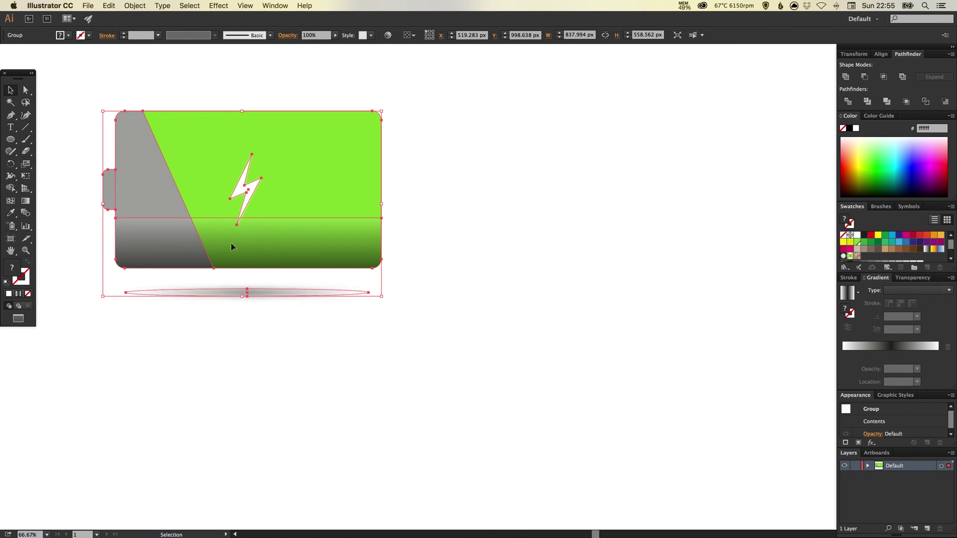
drag(237, 252, 638, 256)
key(super+z)
key(super+z)
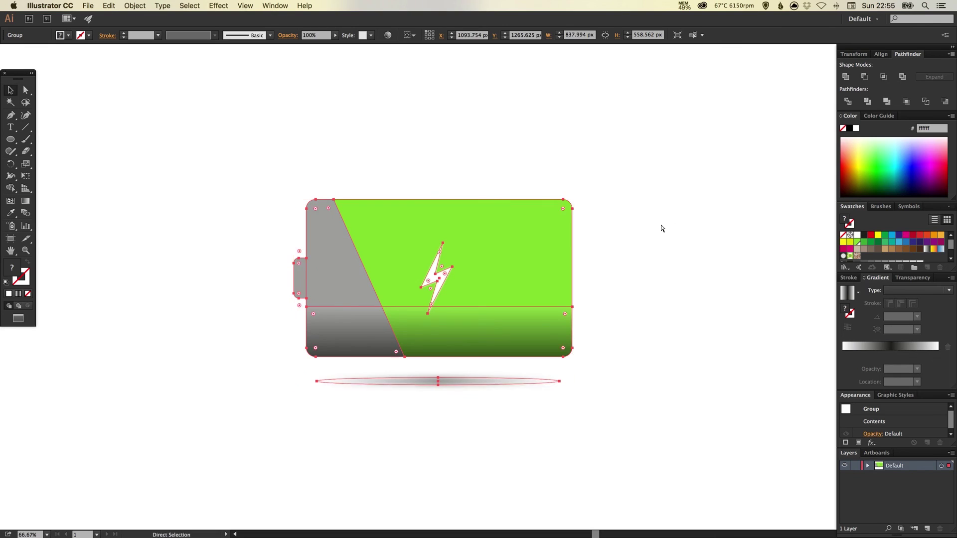
click(658, 228)
Step: Collapse the docked panels to icons so the finished battery has more canvas space around it
scroll(640, 250, left, 2)
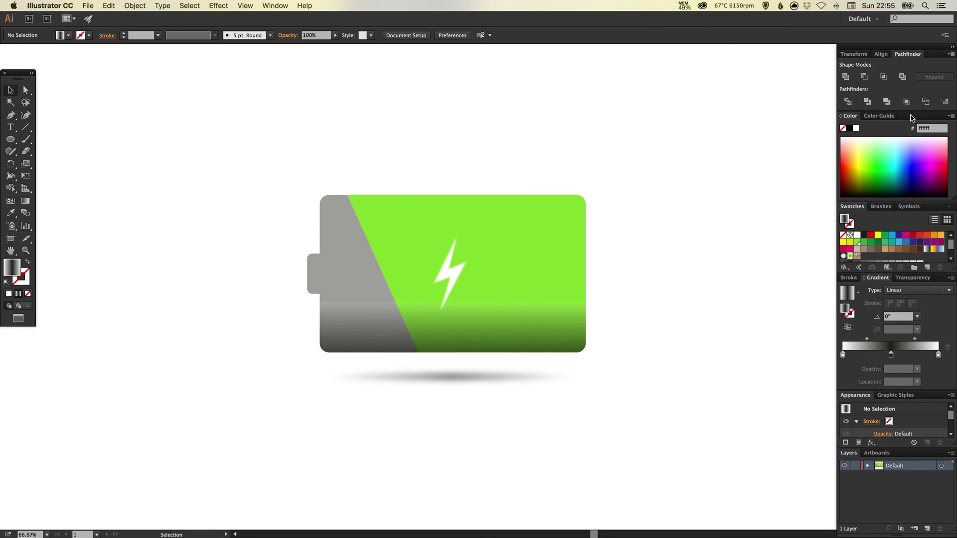
click(952, 46)
scroll(668, 179, left, 2)
scroll(655, 188, down, 1)
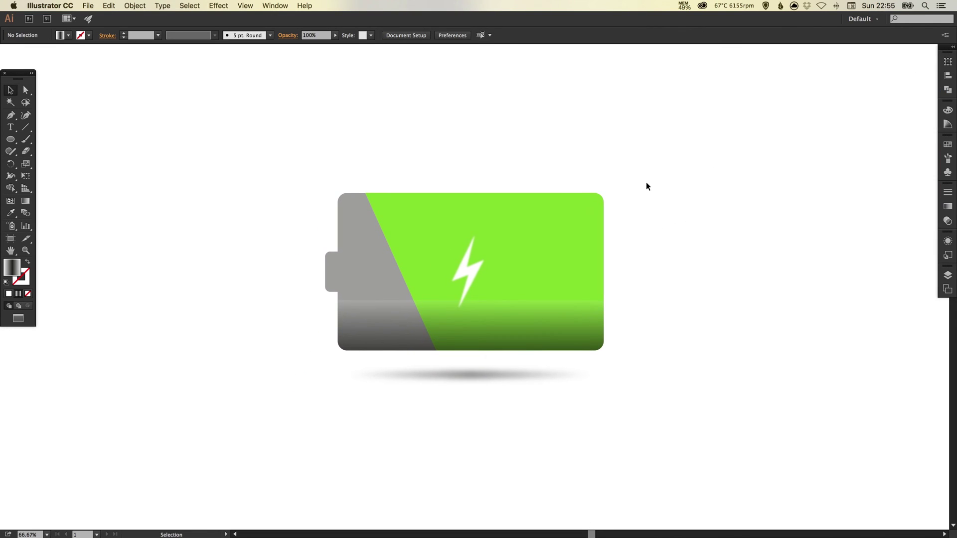